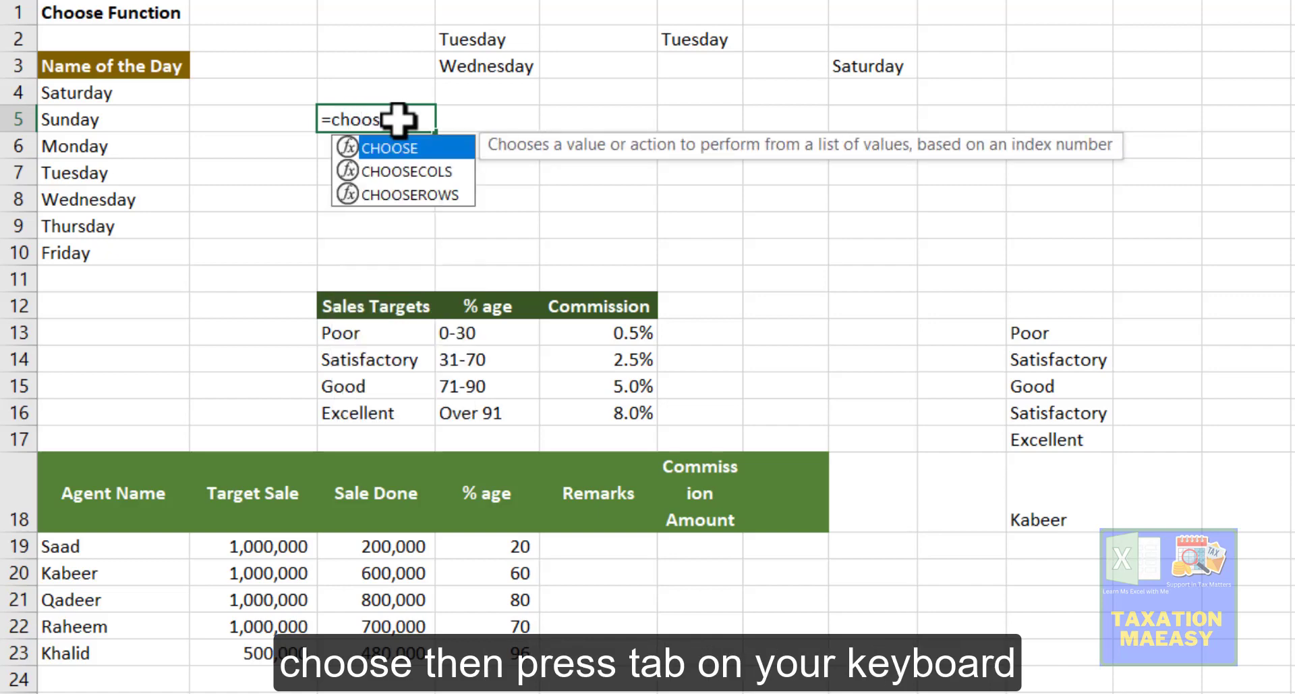
# Begin a CHOOSE formula in C5 with index number 2 and cells A4, A5 and A6 as the first three values.
pyautogui.press('Tab')
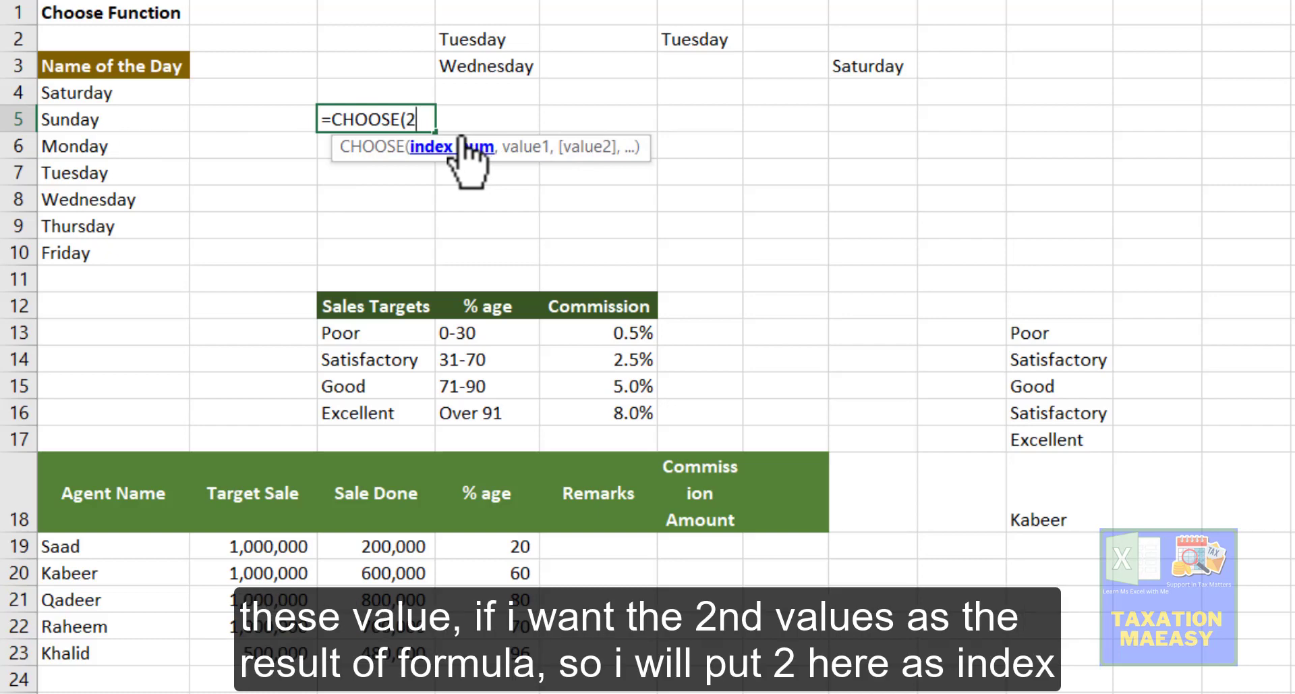
pyautogui.write(',')
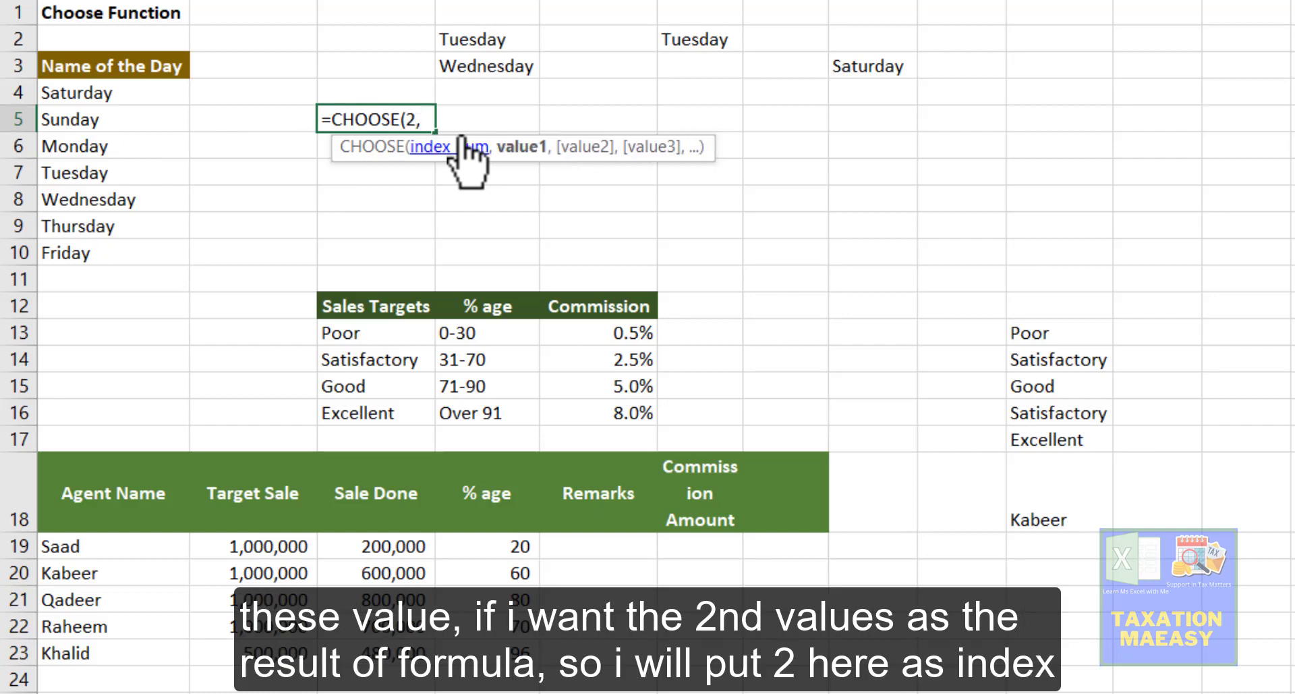
pyautogui.click(102, 101)
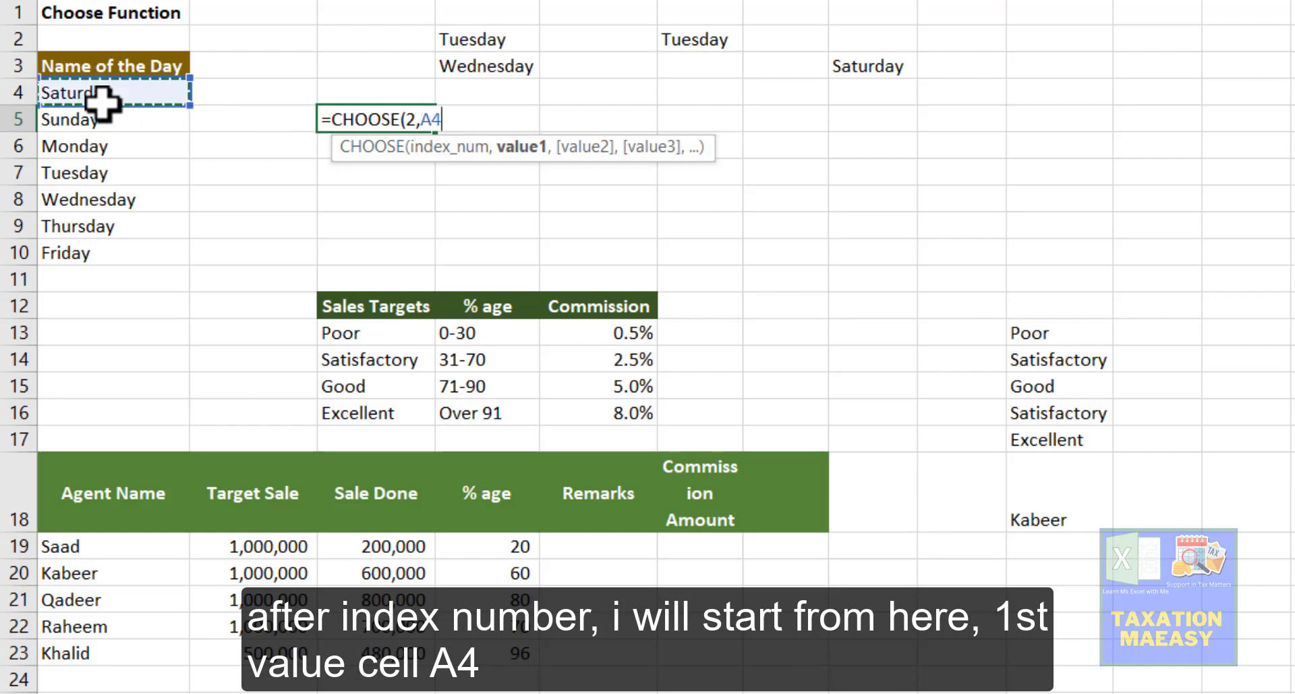
pyautogui.write(',')
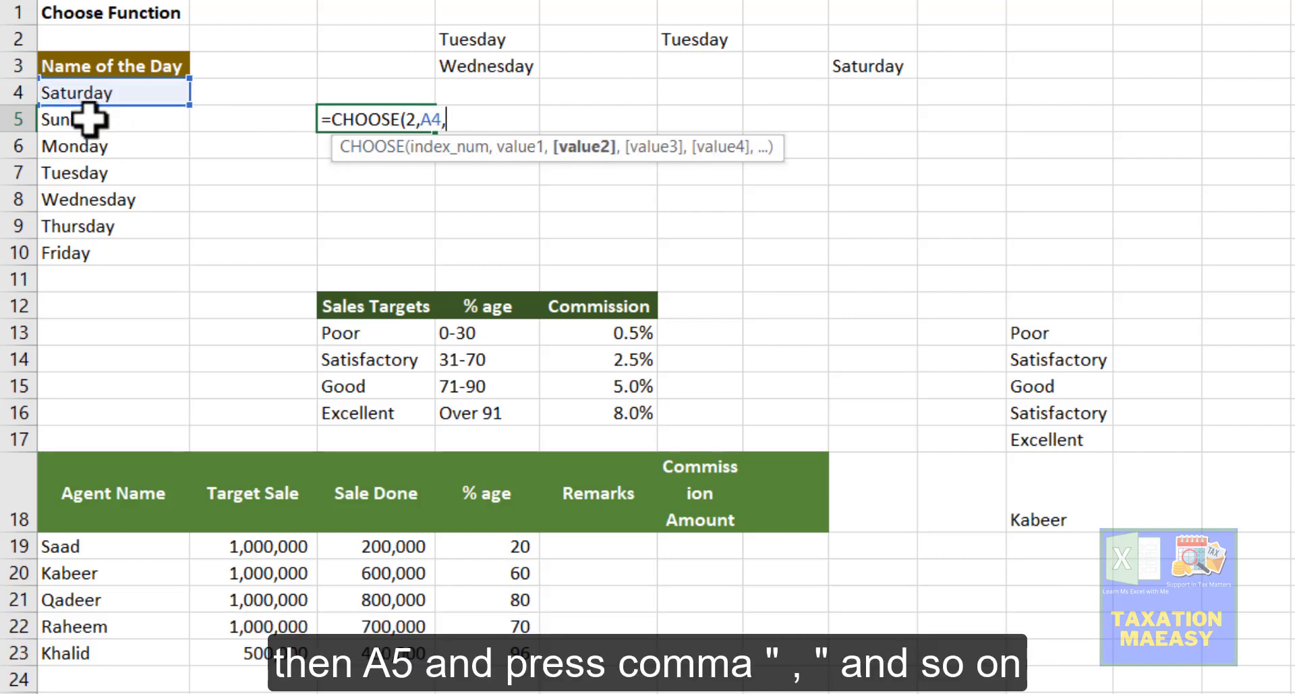
pyautogui.click(89, 118)
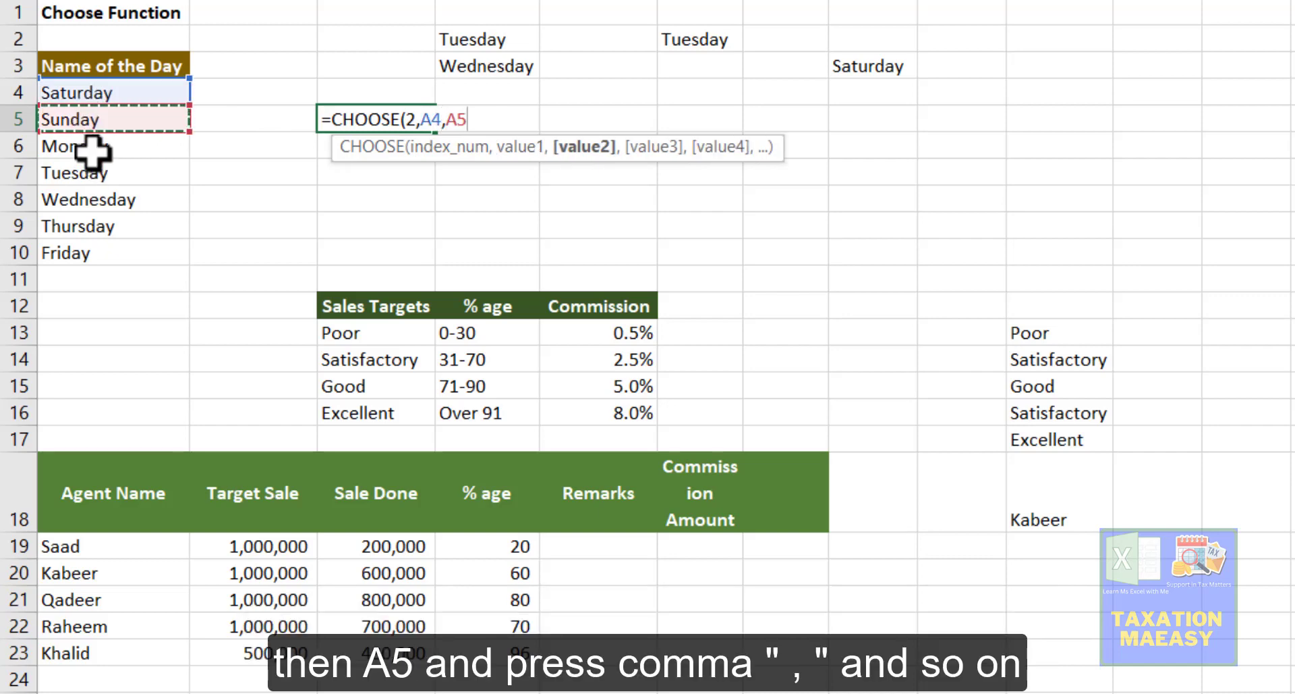
pyautogui.click(94, 150)
pyautogui.click(95, 118)
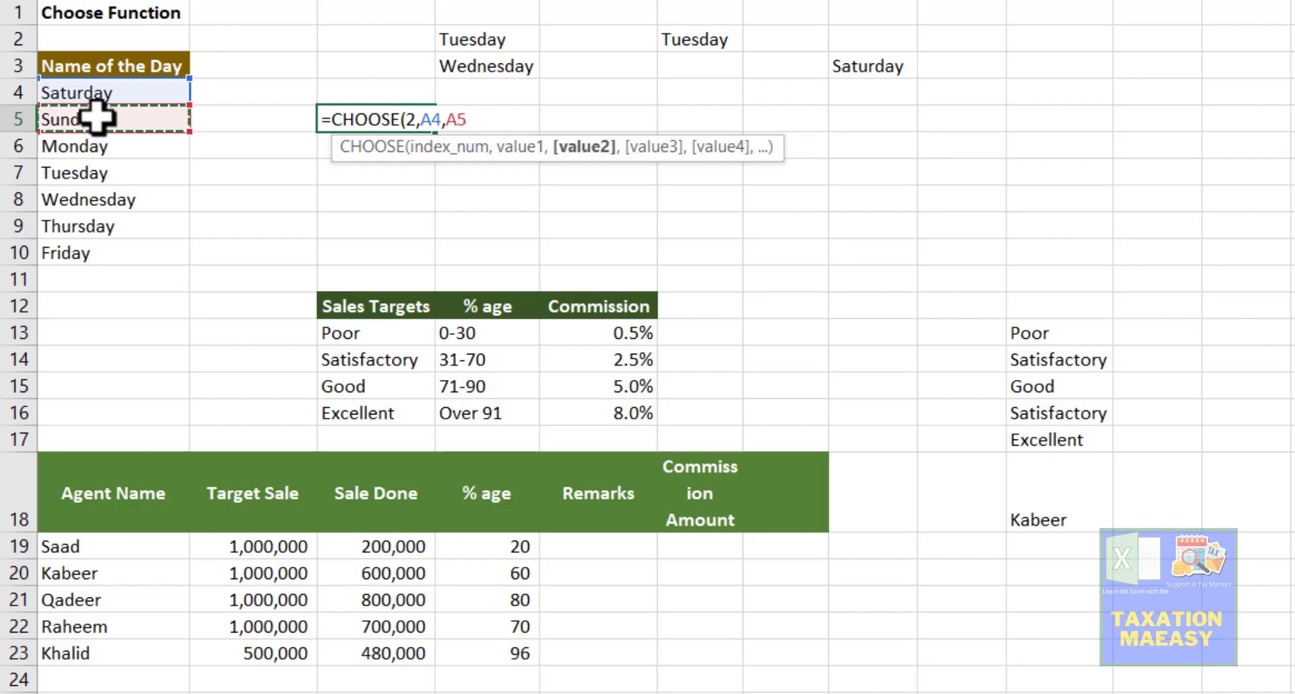
pyautogui.write(',')
pyautogui.click(95, 138)
pyautogui.write(',')
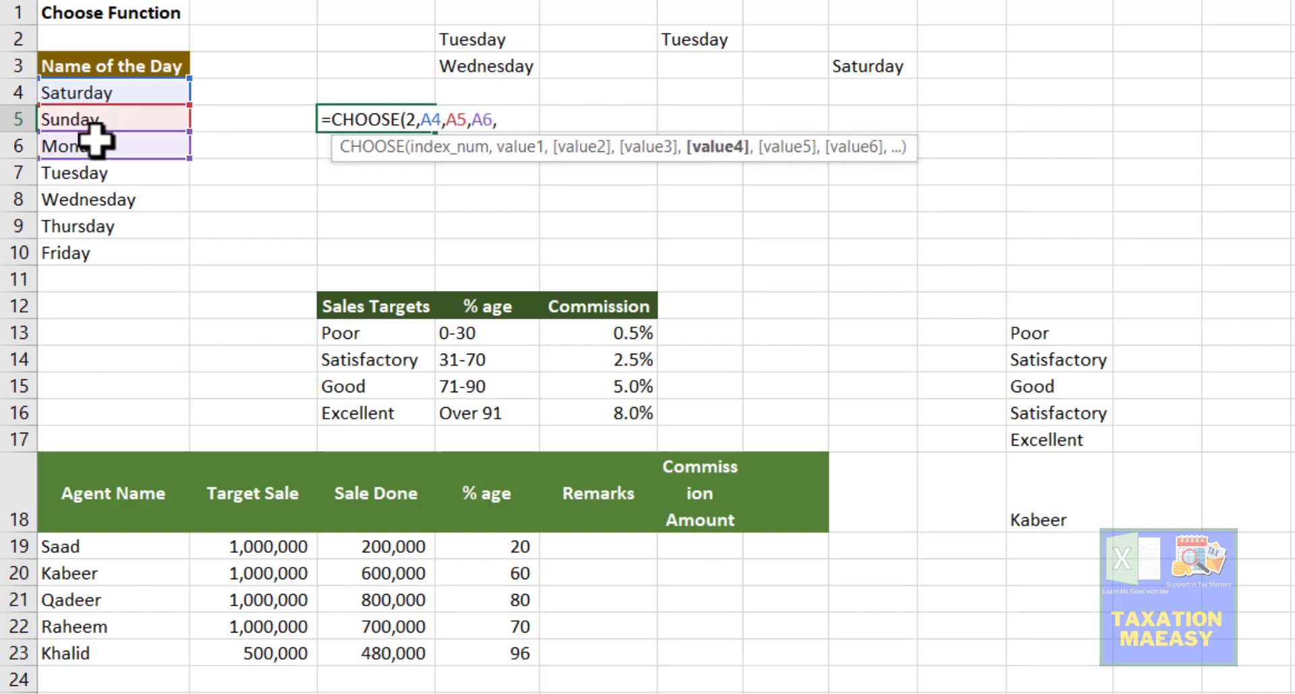
# Complete the CHOOSE formula in C5 with A8, A7, A9 and A10 as the remaining values, in that order.
pyautogui.click(99, 175)
pyautogui.click(95, 202)
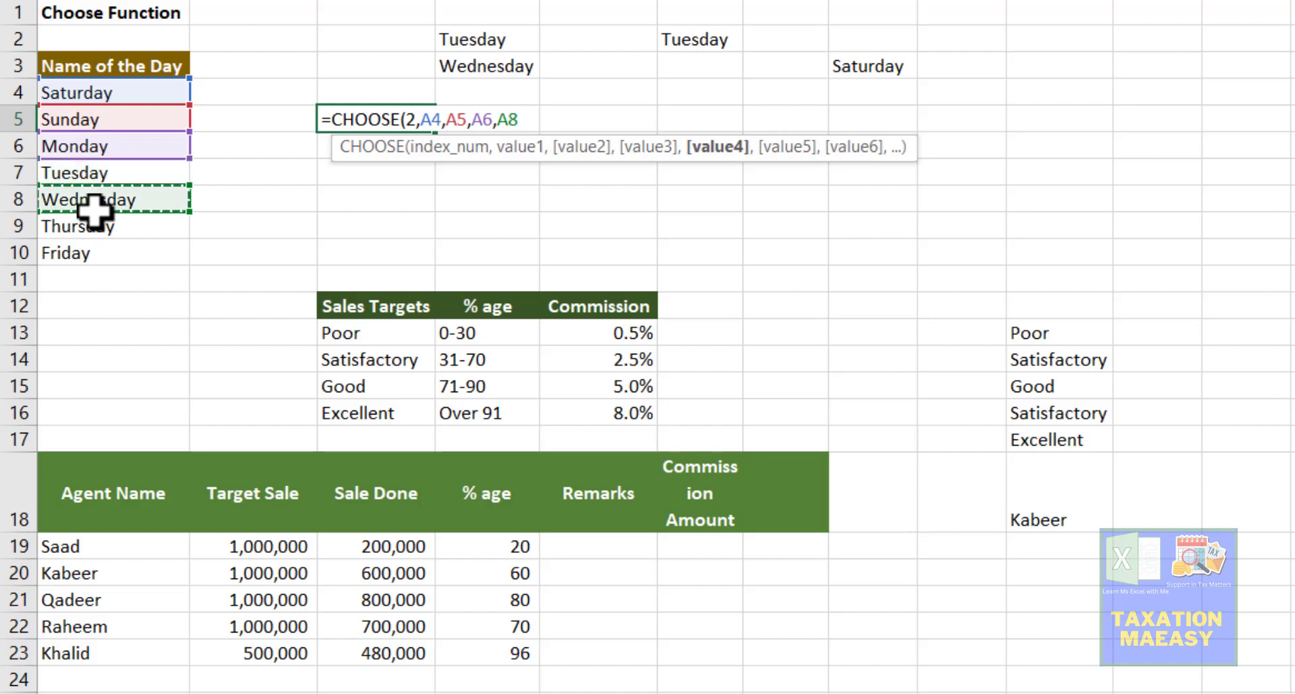
pyautogui.write(',')
pyautogui.click(95, 173)
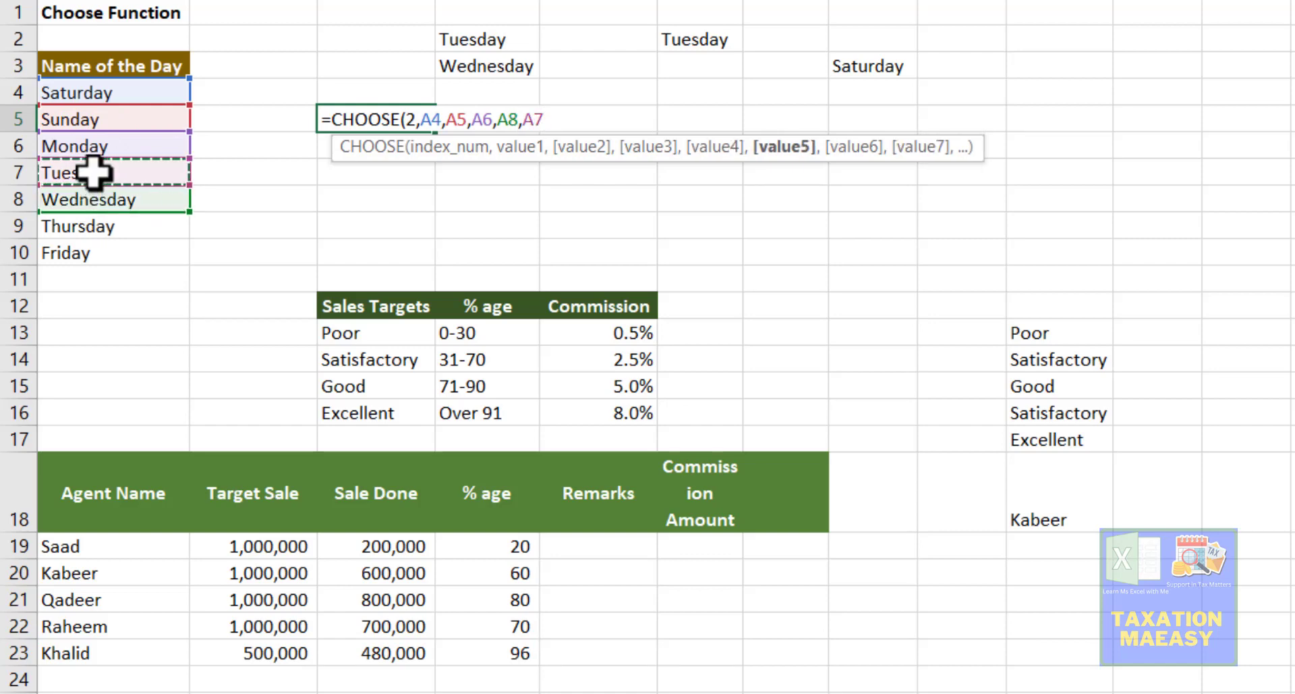
pyautogui.write(',')
pyautogui.click(81, 229)
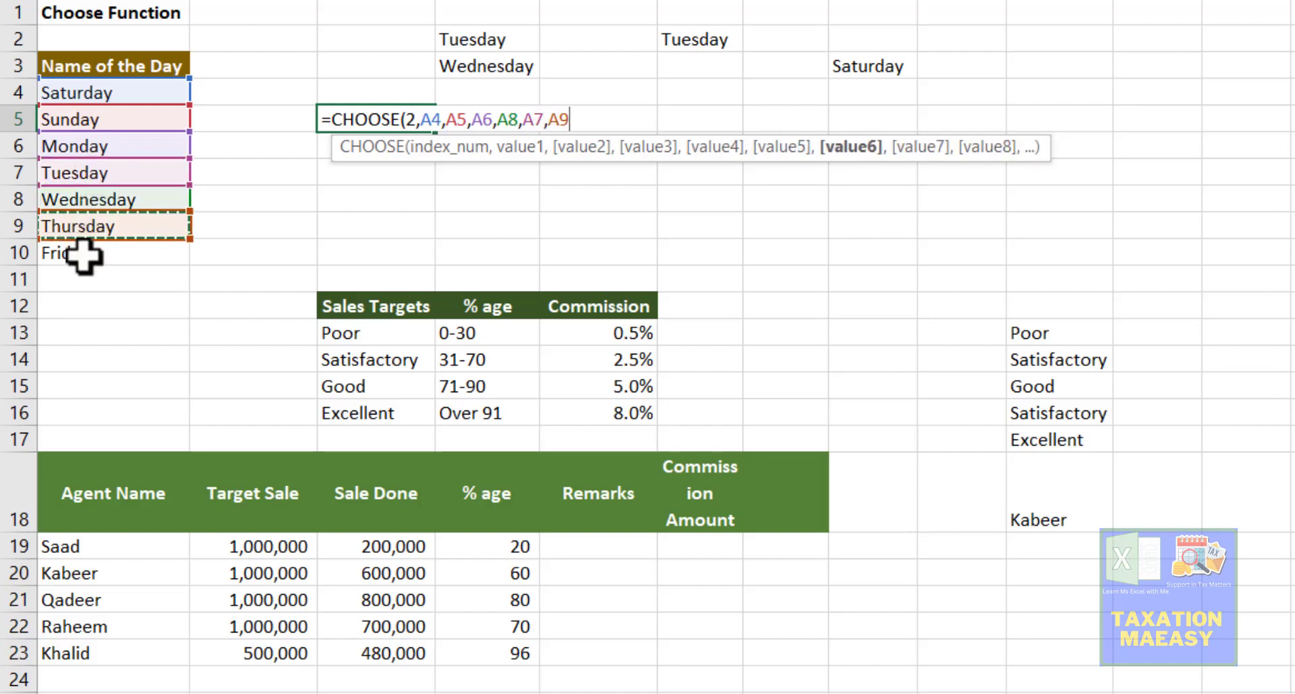
pyautogui.click(81, 260)
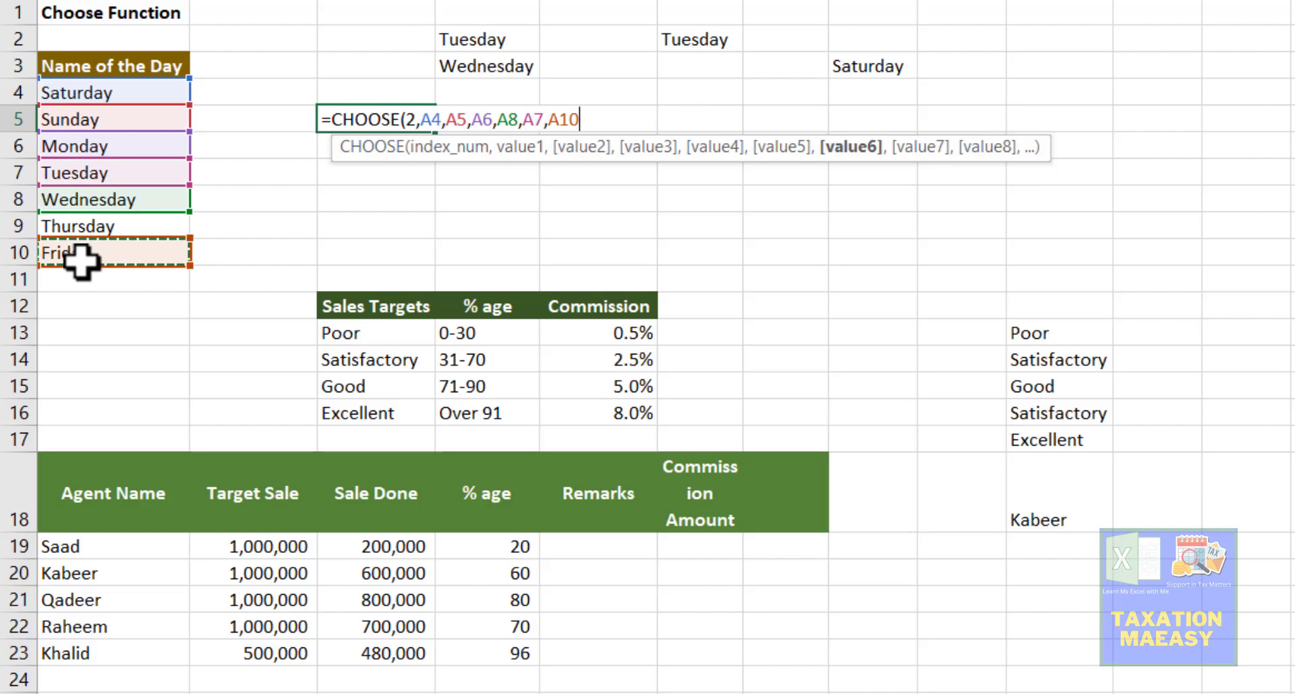
pyautogui.click(95, 224)
pyautogui.write(',')
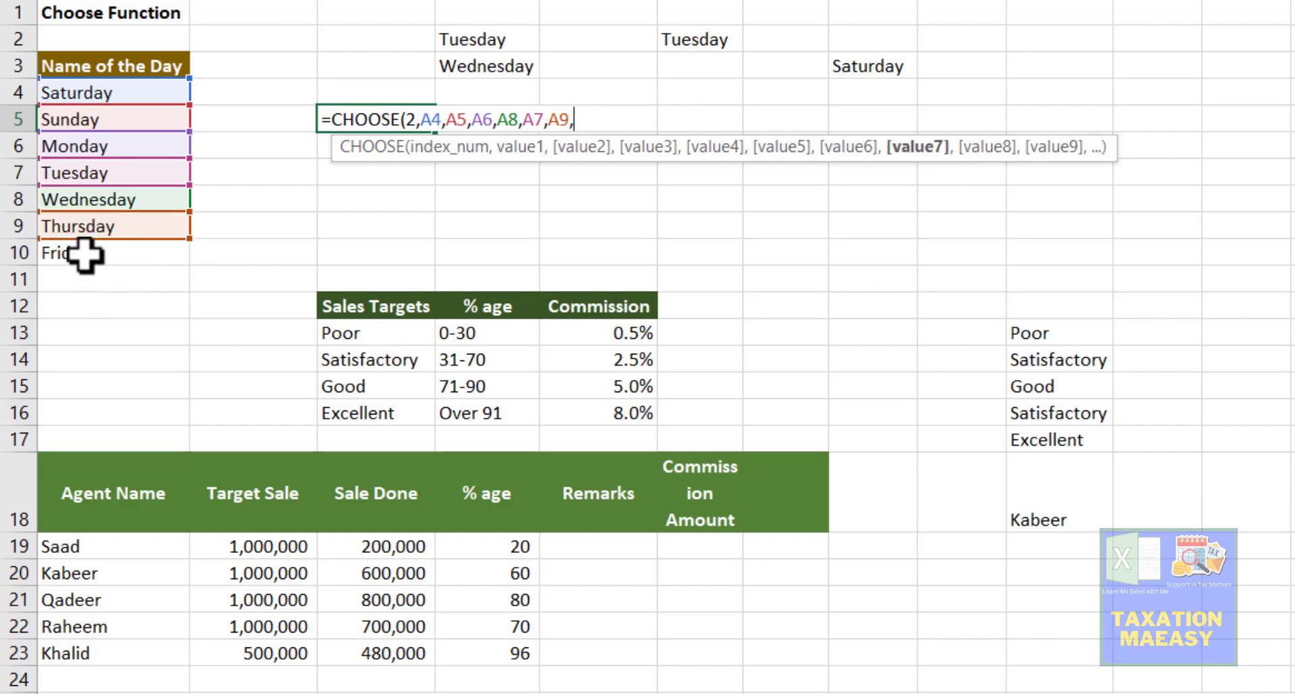
pyautogui.click(84, 254)
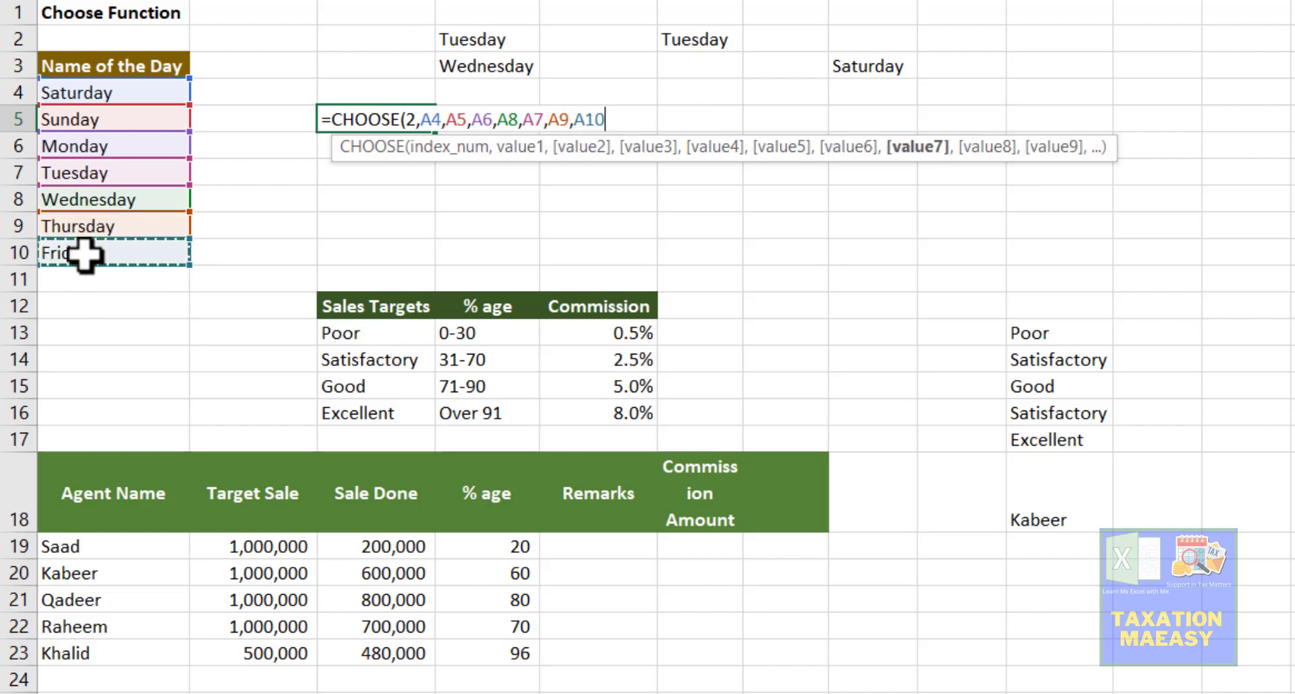
pyautogui.press('Return')
pyautogui.press('Up')
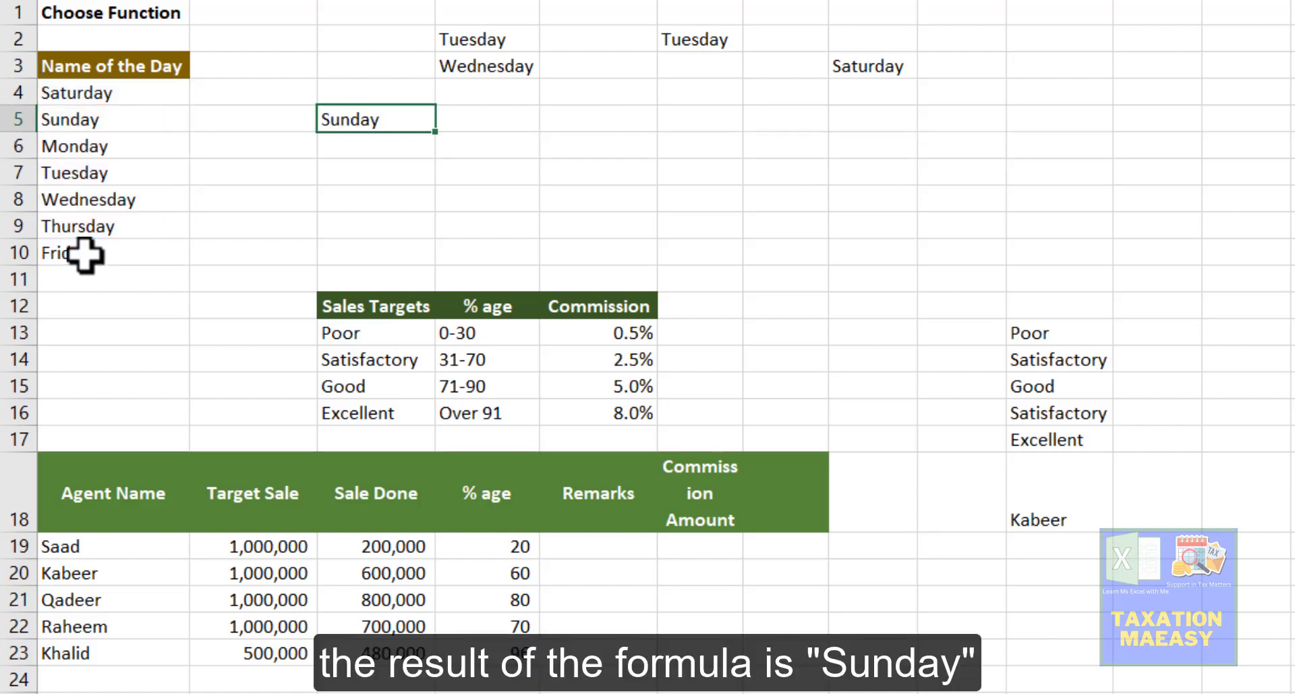
# Set the index number of the CHOOSE formula in C5 to 4.
pyautogui.click(88, 90)
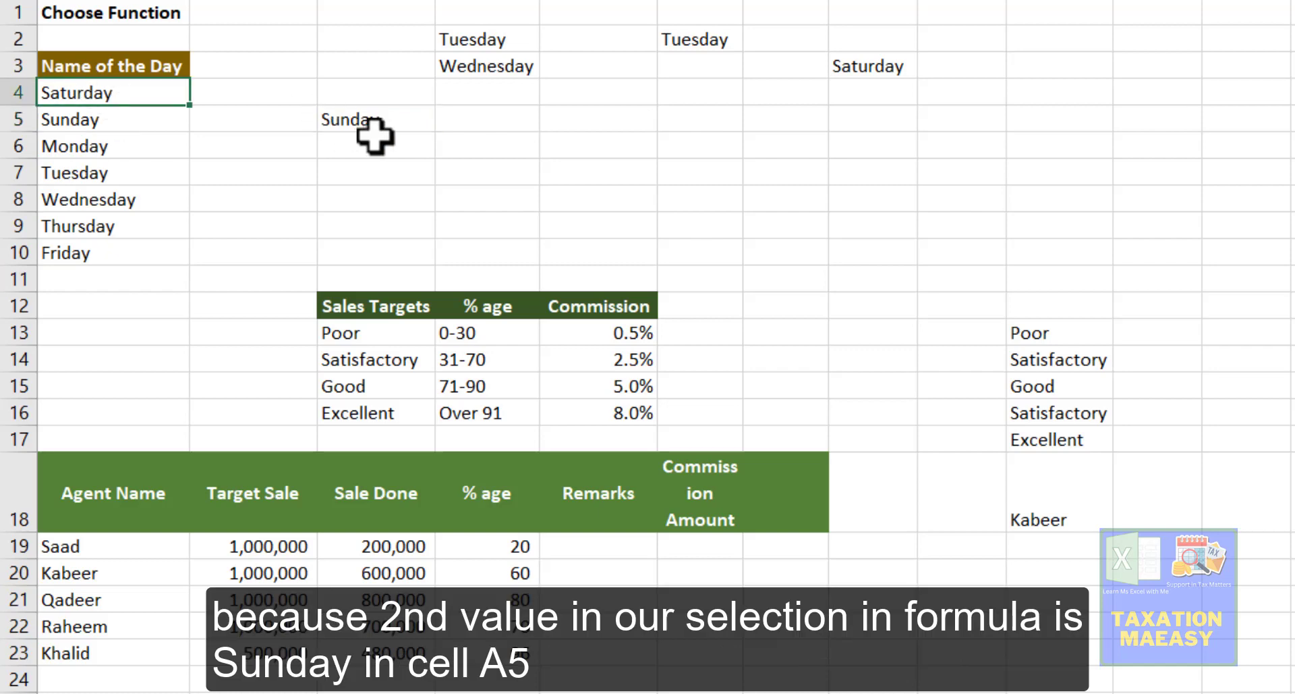
pyautogui.click(104, 123)
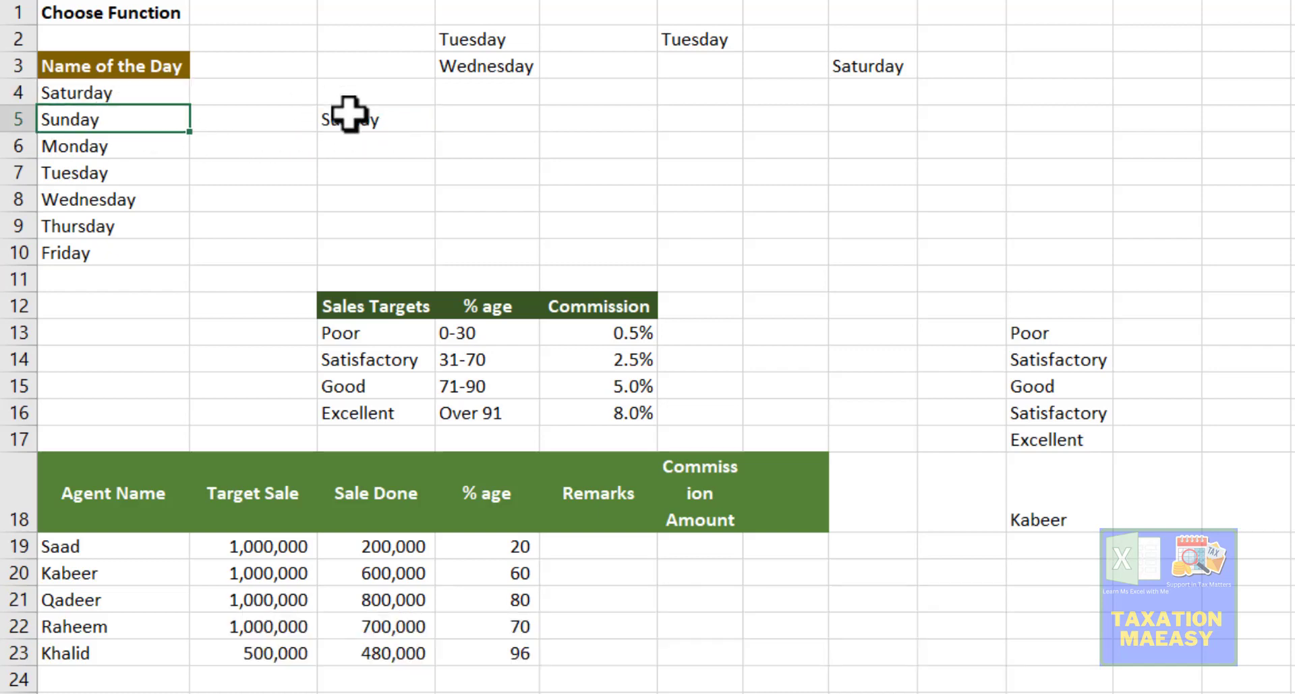
pyautogui.click(376, 119)
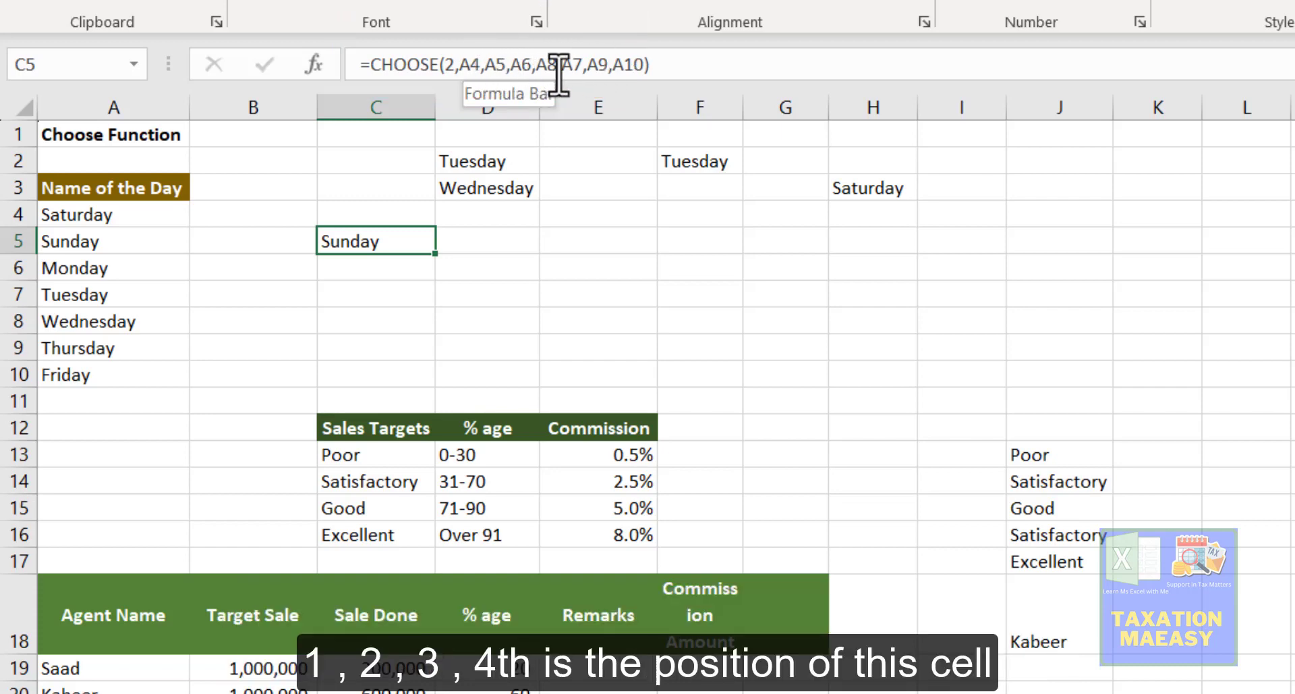
pyautogui.click(456, 65)
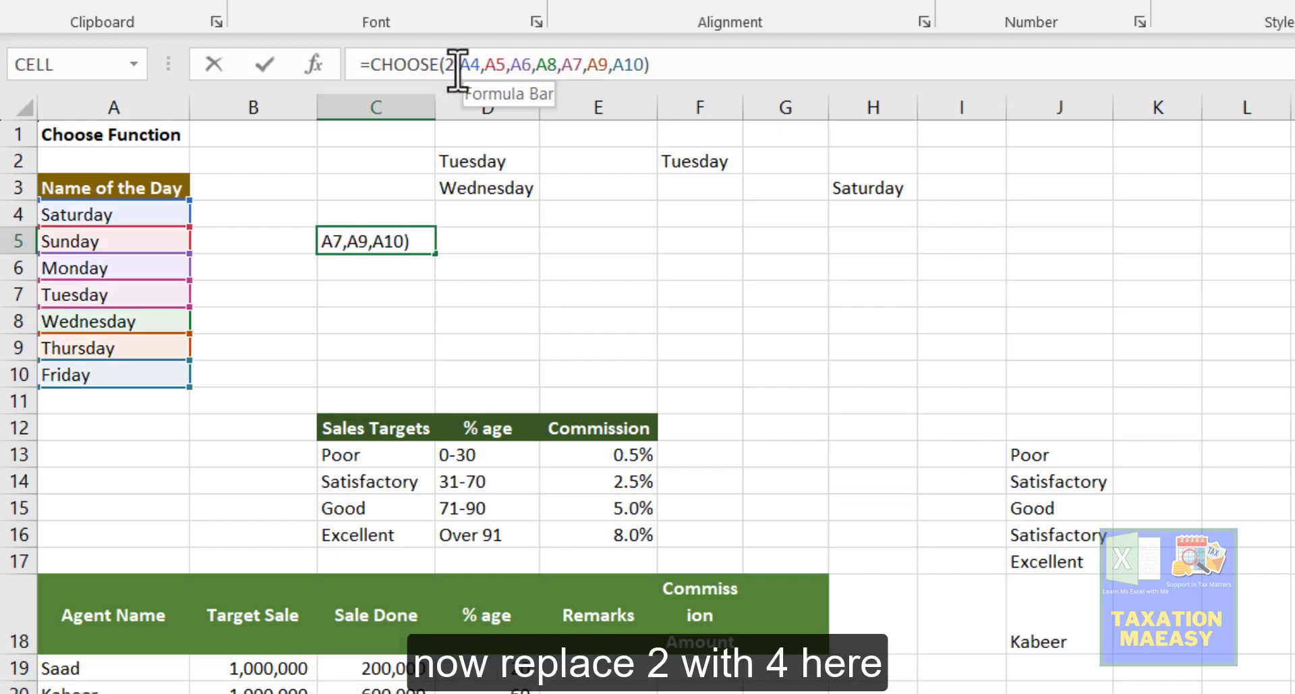
pyautogui.press('BackSpace')
pyautogui.write('4')
pyautogui.press('Return')
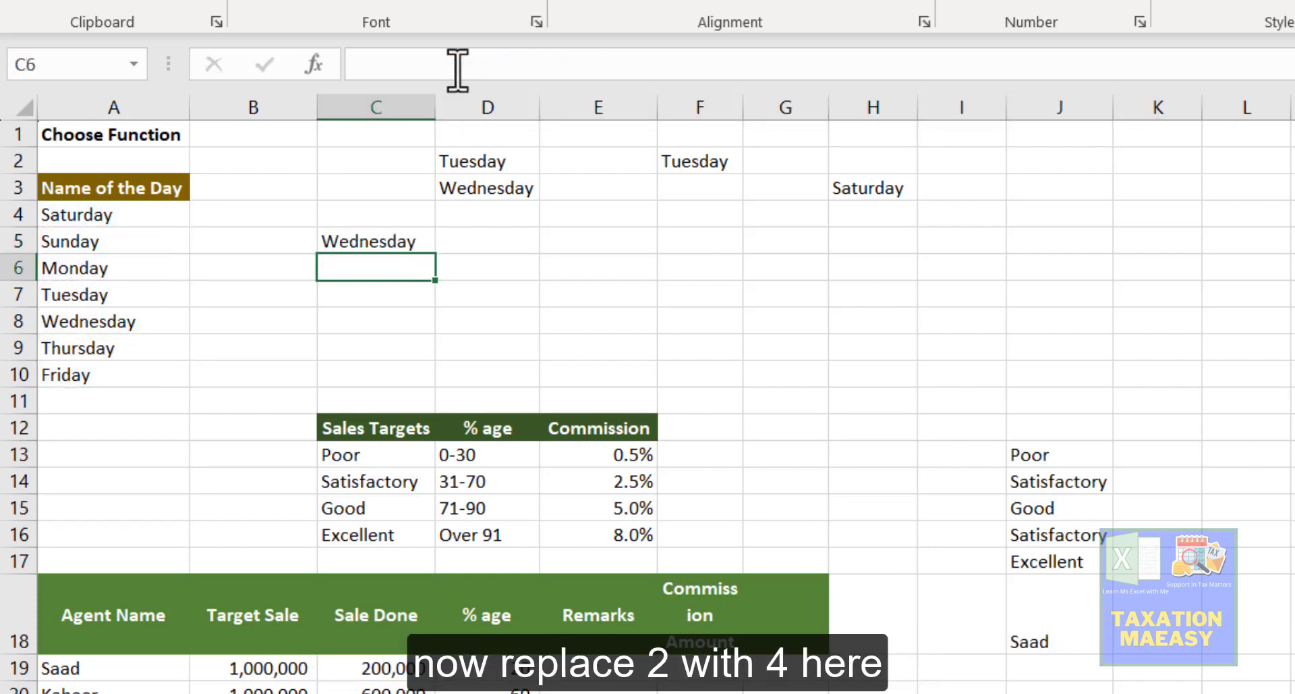
pyautogui.press('Up')
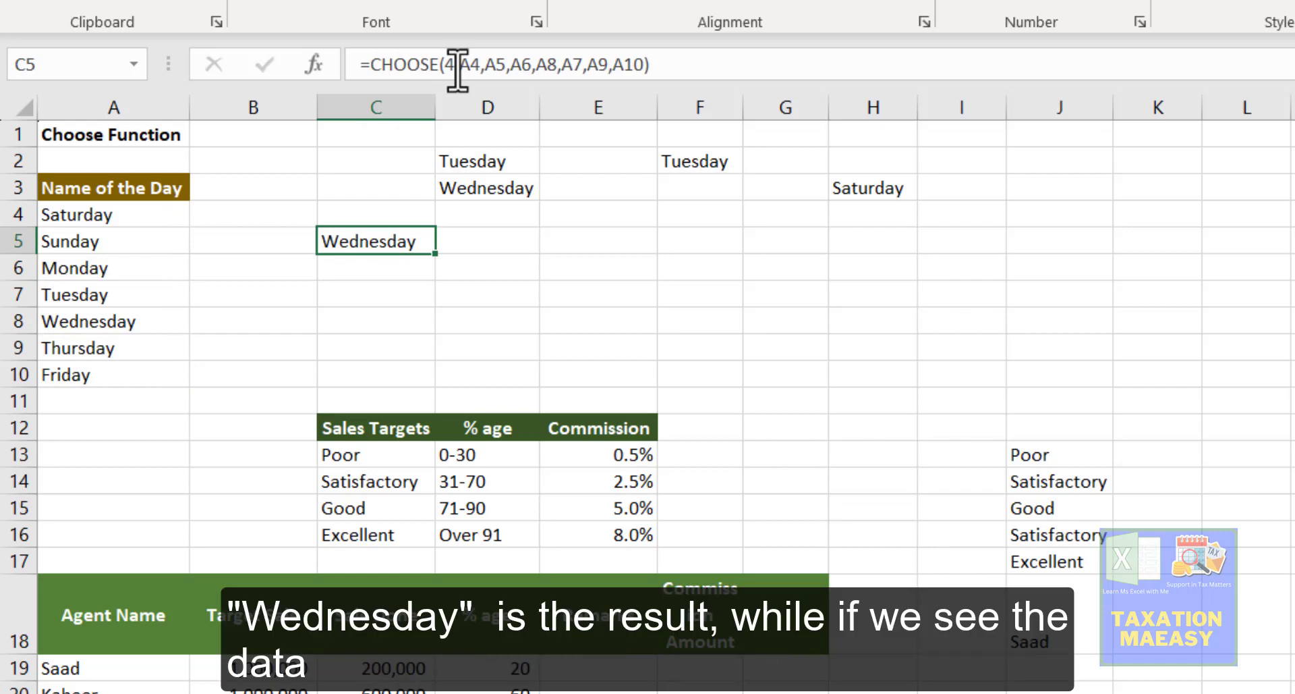
# Count down the day list from A4 to A8 to check Wednesday's position, and return to the formula in C5.
pyautogui.press('Down')
pyautogui.press('Left')
pyautogui.press('Down')
pyautogui.press('Left')
pyautogui.press('Up')
pyautogui.press('Up')
pyautogui.press('Up')
pyautogui.press('Up')
pyautogui.press('Down')
pyautogui.hotkey('shift', 'Down')
pyautogui.hotkey('shift', 'Down')
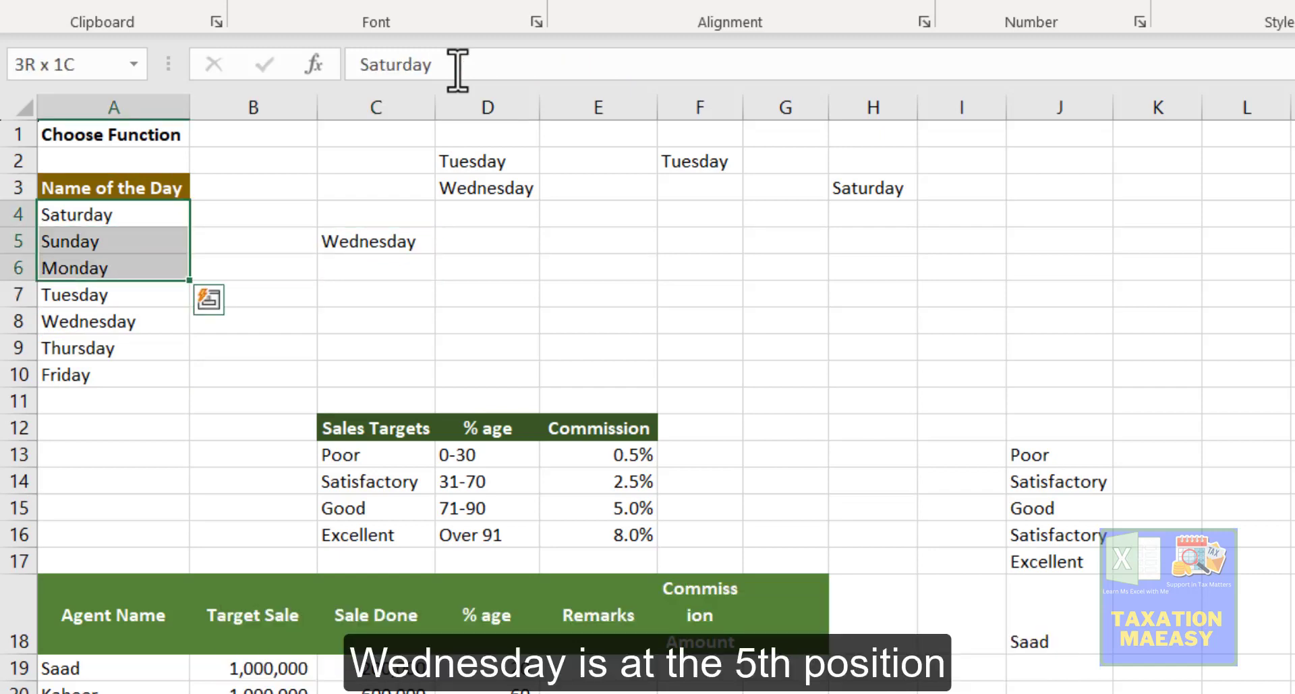
pyautogui.hotkey('shift', 'Down')
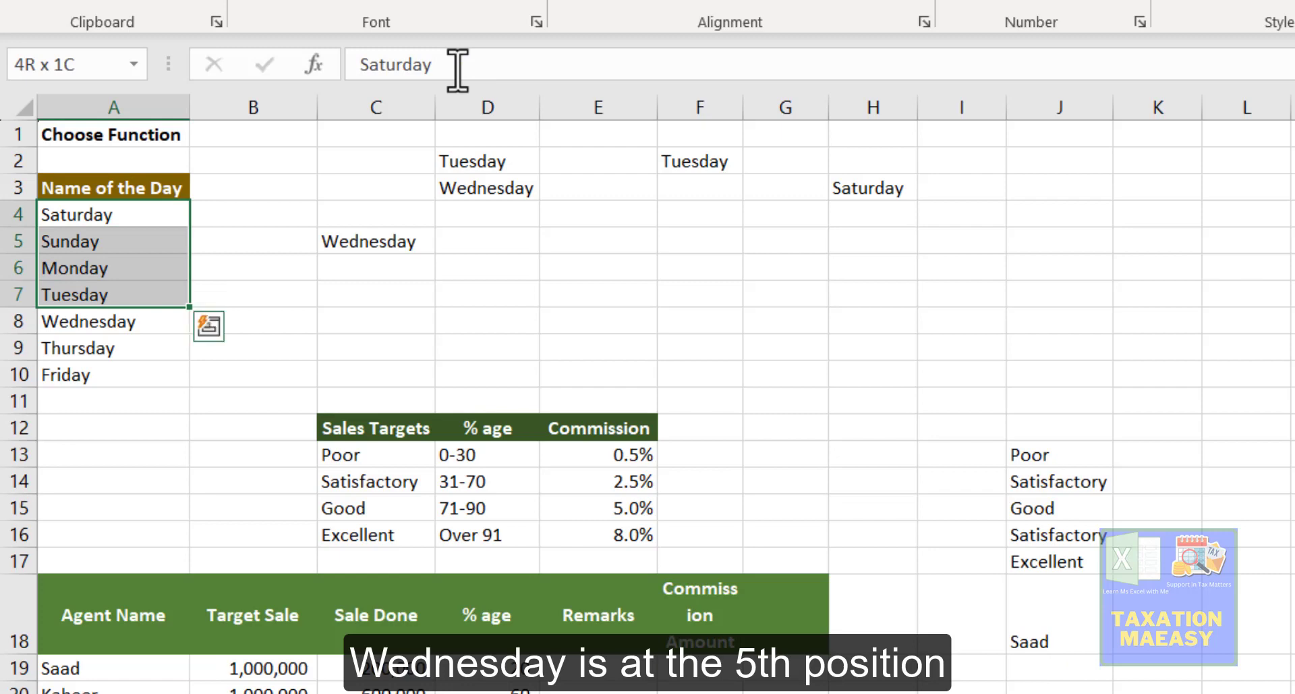
pyautogui.hotkey('shift', 'Down')
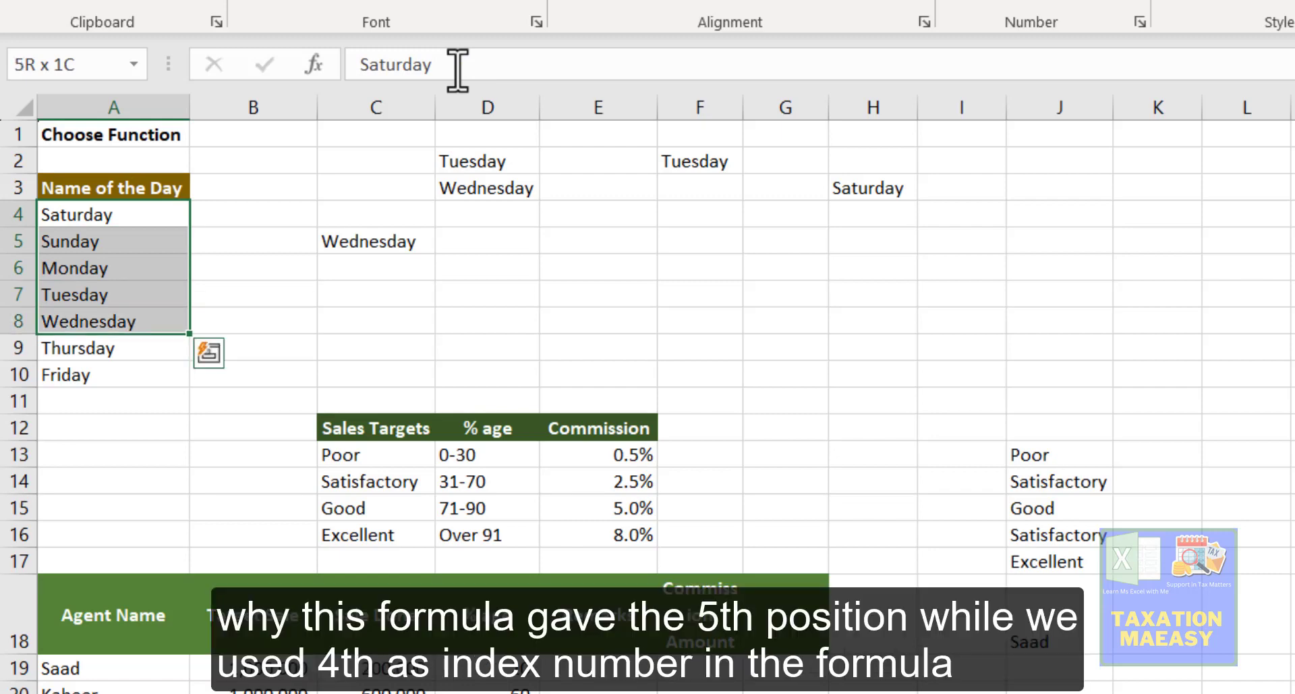
pyautogui.press('Right')
pyautogui.press('Right')
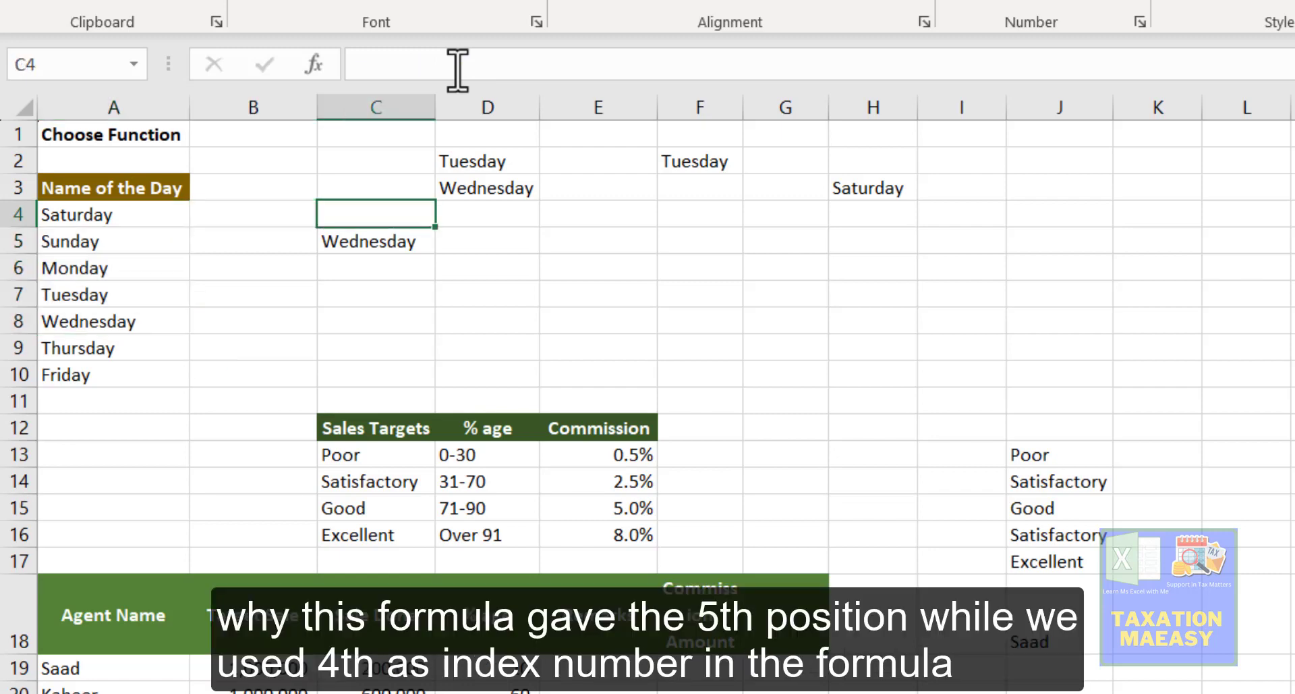
pyautogui.press('Down')
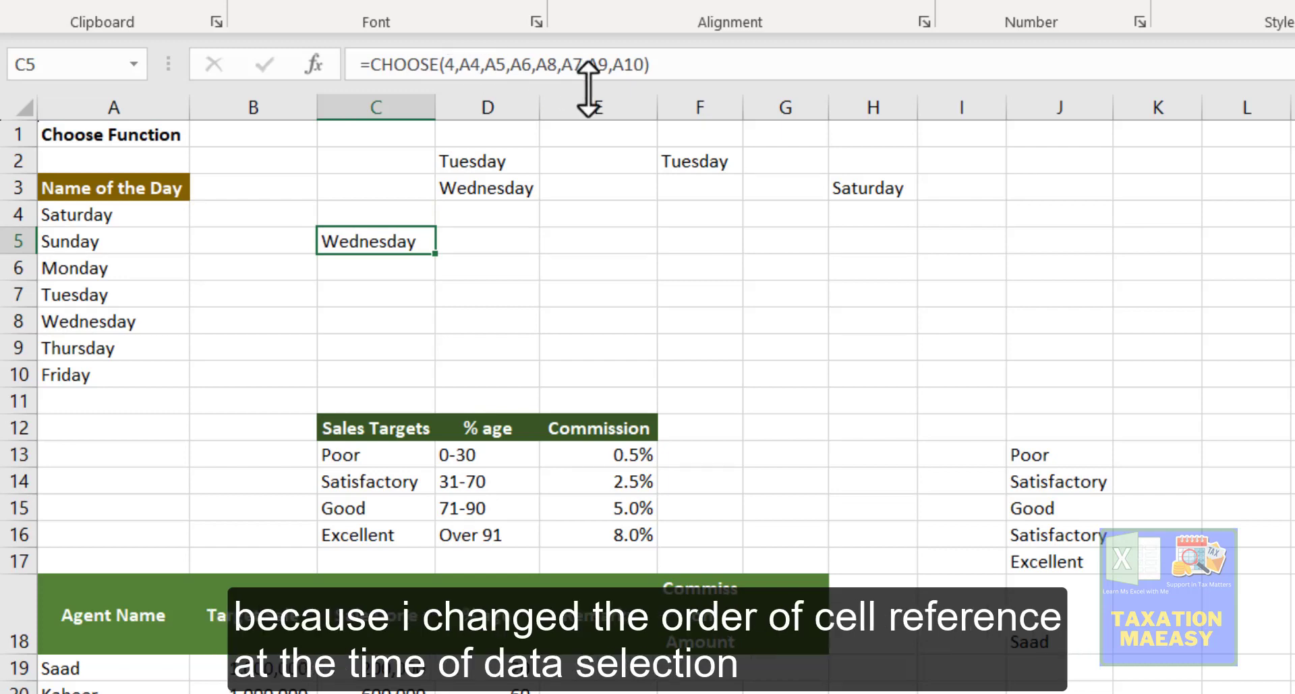
# Examine the order of the value references inside the CHOOSE formula in C5.
pyautogui.click(535, 67)
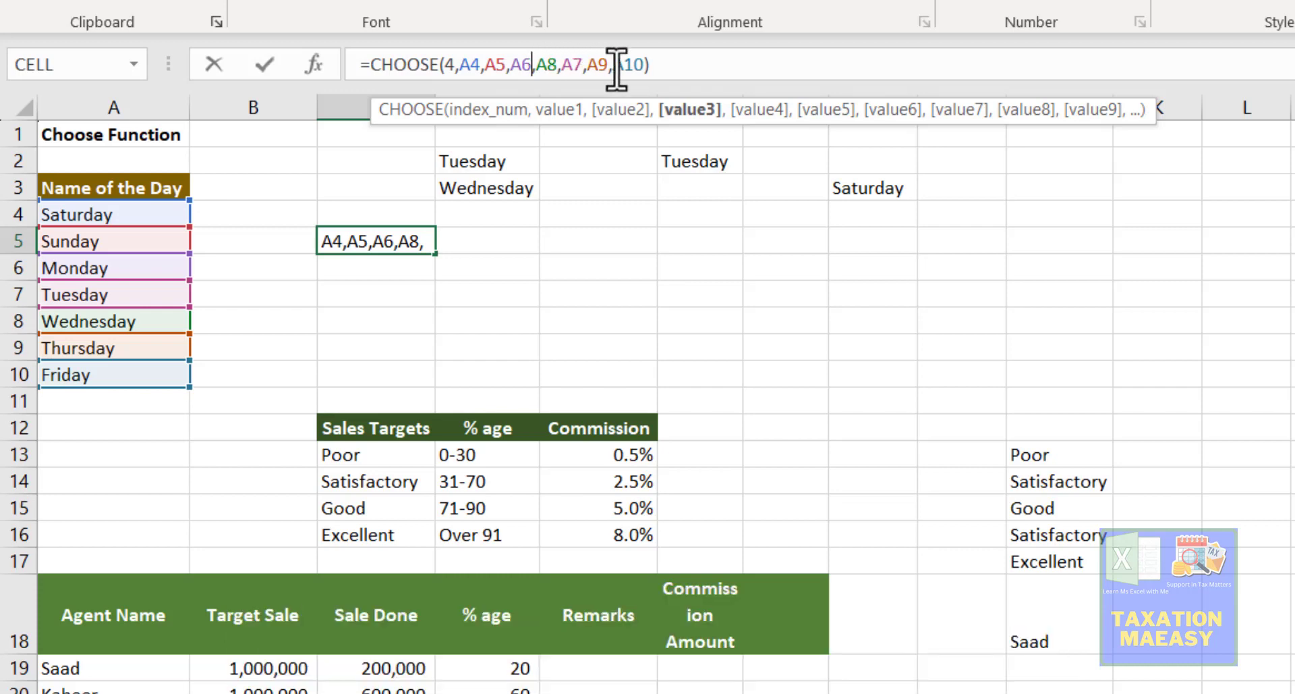
pyautogui.click(450, 64)
pyautogui.write('4')
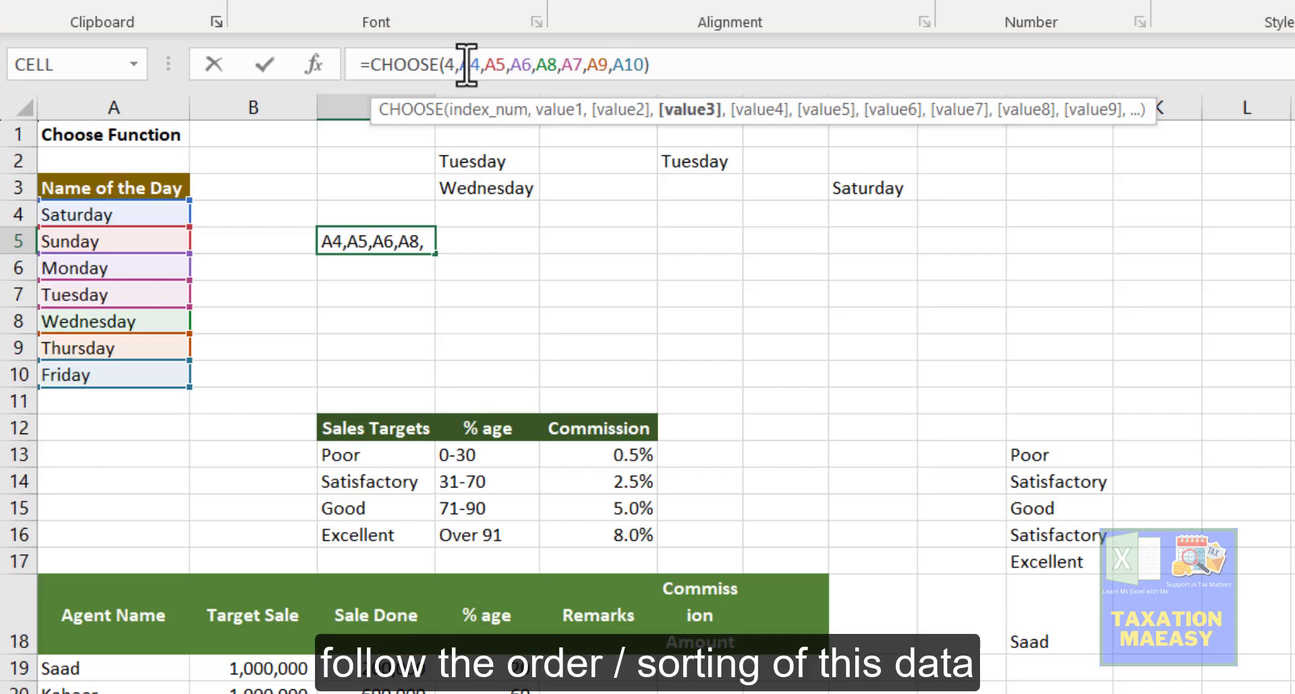
pyautogui.doubleClick(466, 64)
pyautogui.moveTo(496, 64); pyautogui.dragTo(643, 67)
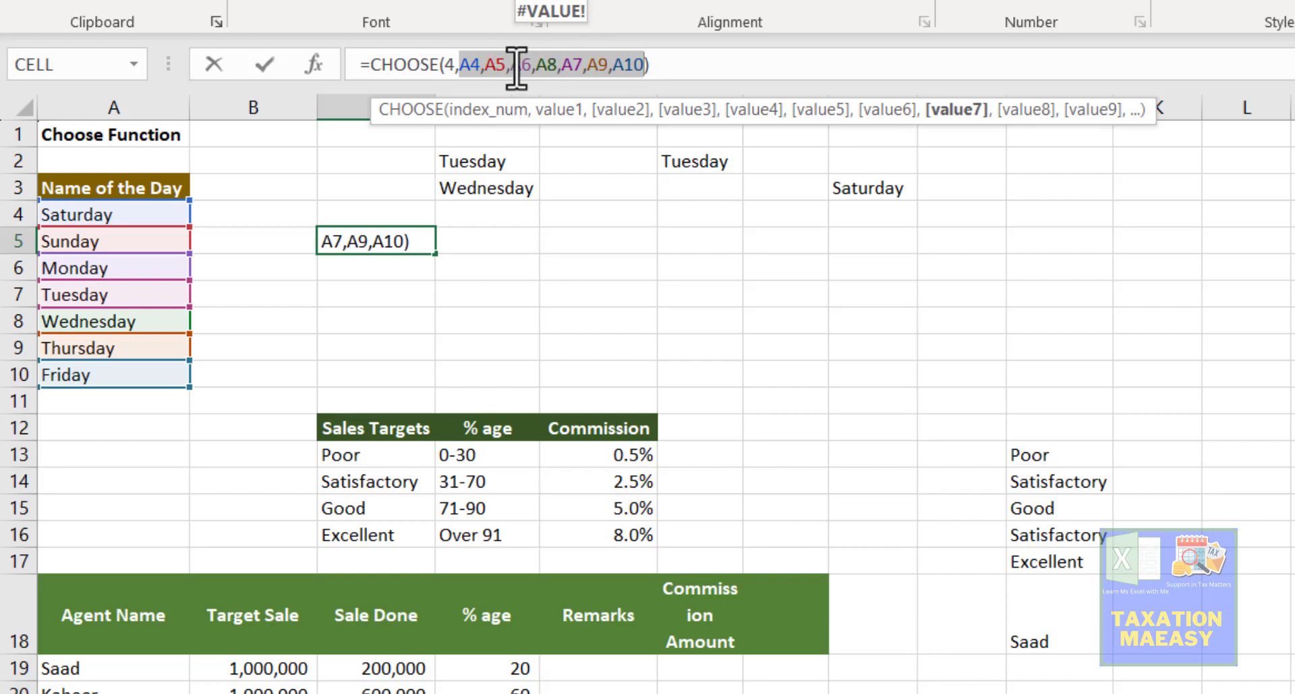
pyautogui.click(455, 64)
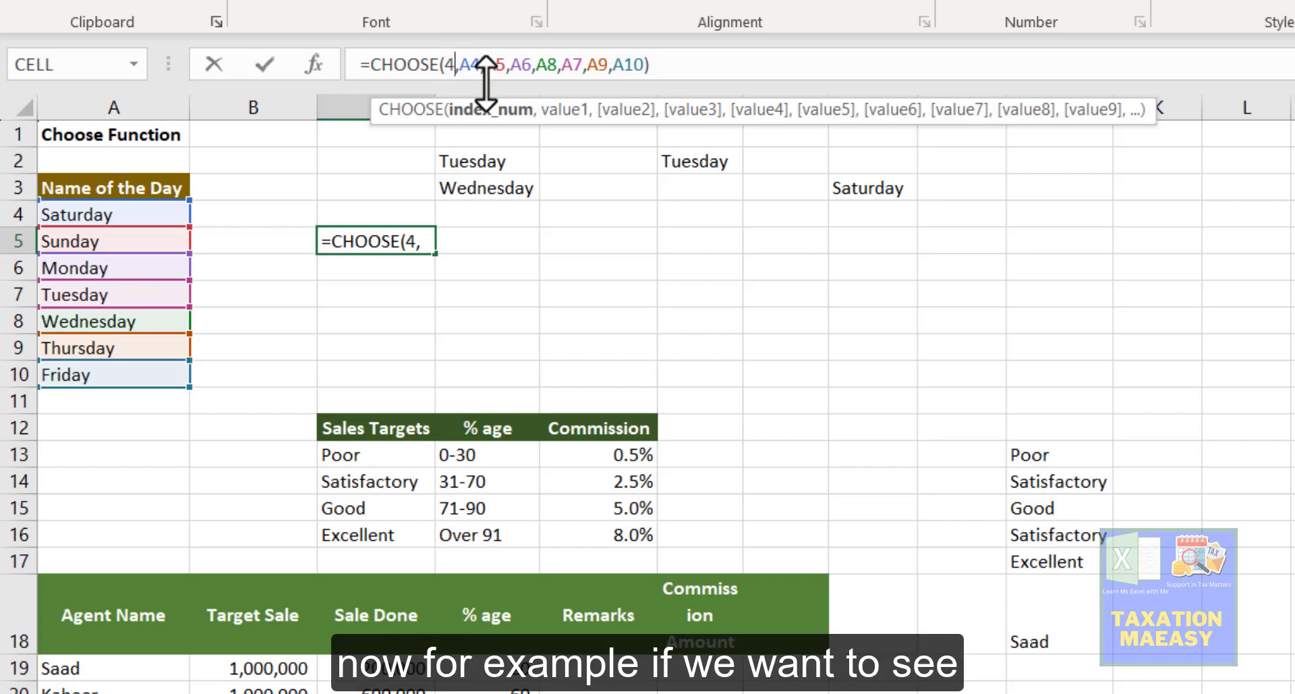
pyautogui.click(582, 66)
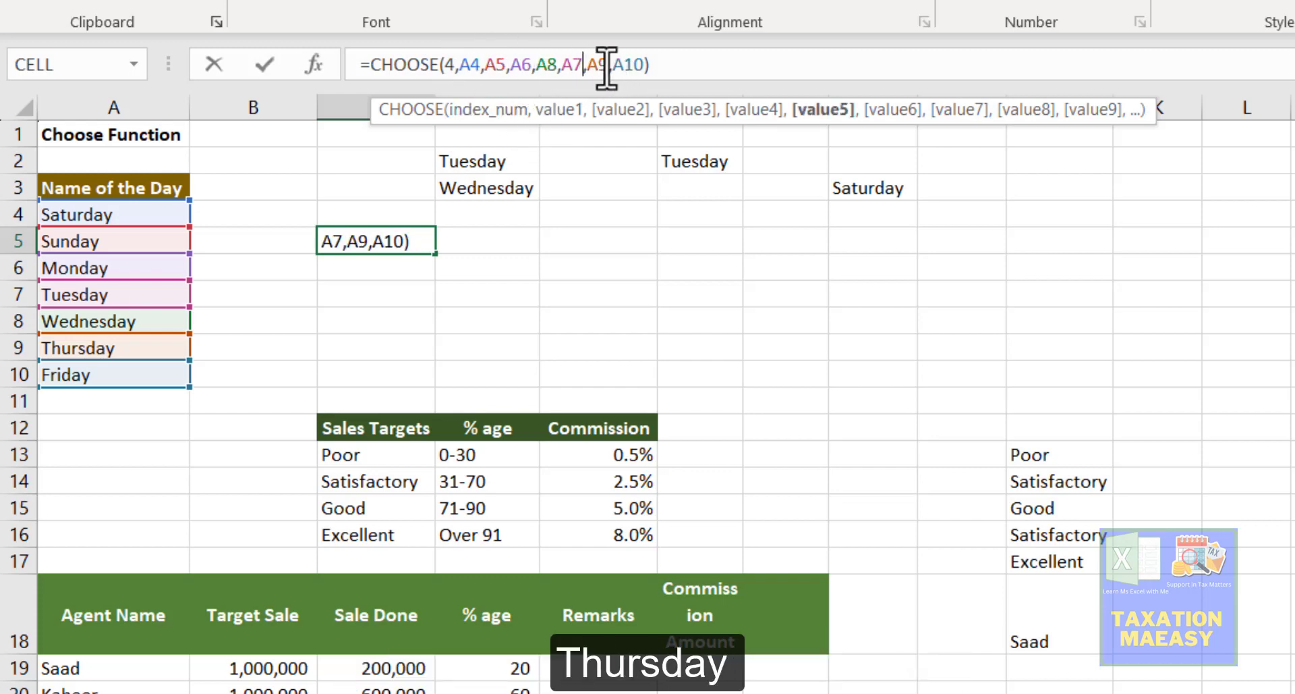
# Count Thursday's position in the day list by selecting from A9 up to A4.
pyautogui.click(105, 345)
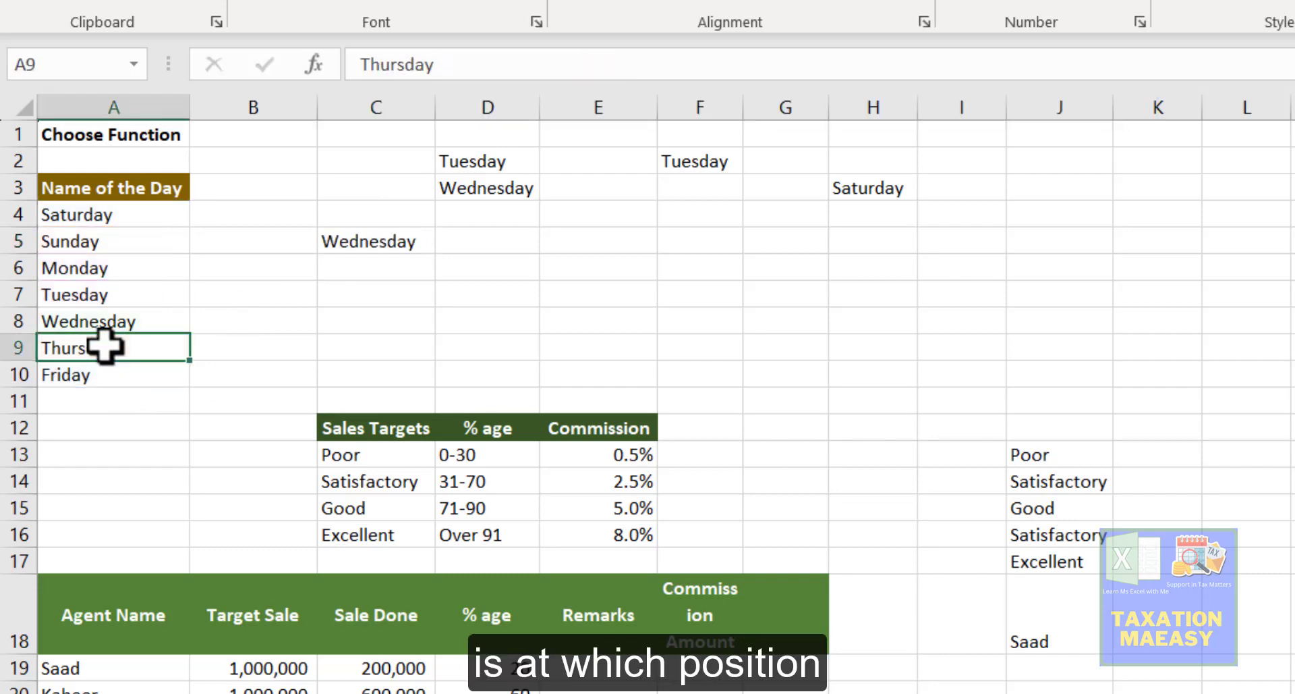
pyautogui.hotkey('shift', 'Up')
pyautogui.hotkey('shift', 'Up')
pyautogui.hotkey('shift', 'Up')
pyautogui.hotkey('shift', 'Up')
pyautogui.hotkey('shift', 'Up')
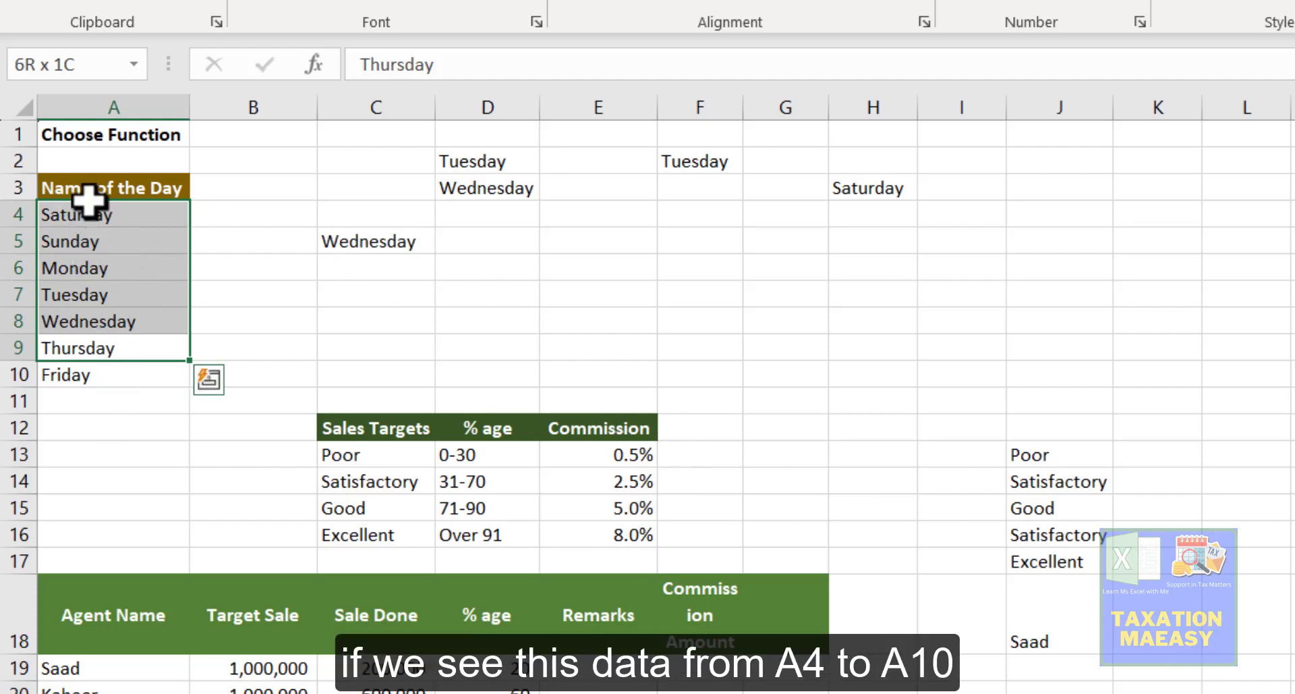
# Change the index number of the CHOOSE formula in C5 to 6.
pyautogui.click(382, 243)
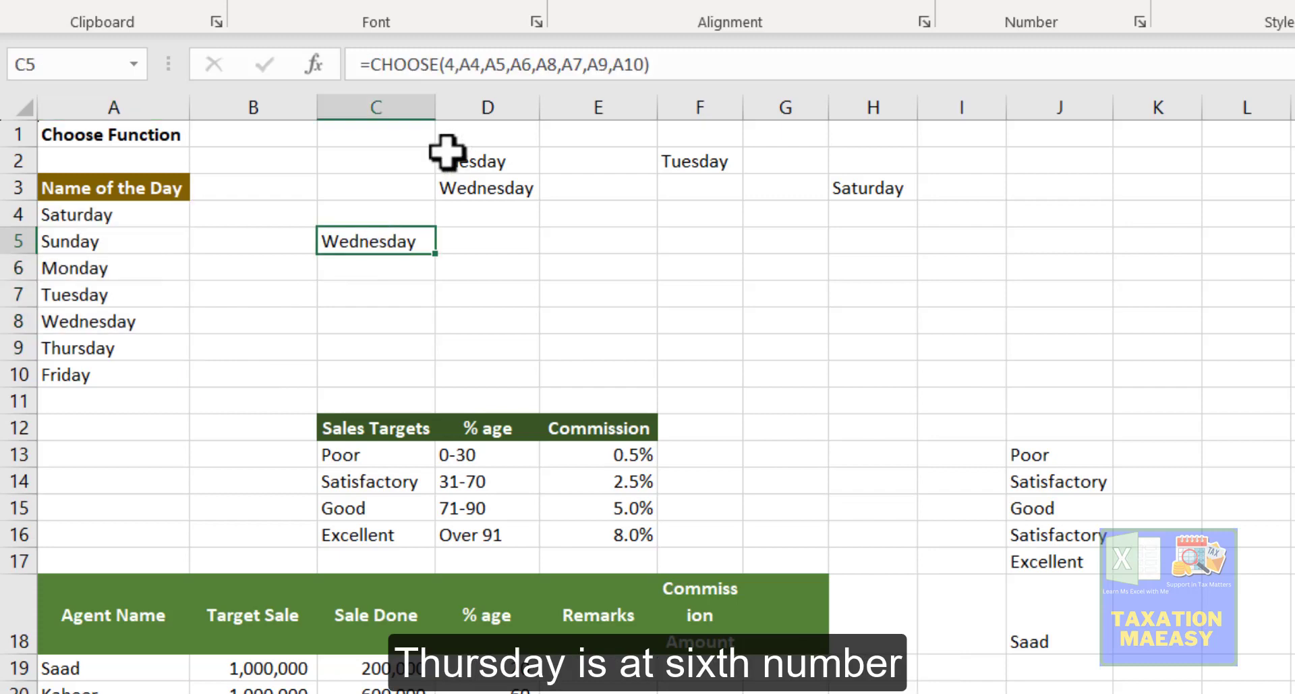
pyautogui.click(456, 64)
pyautogui.press('BackSpace')
pyautogui.write('6')
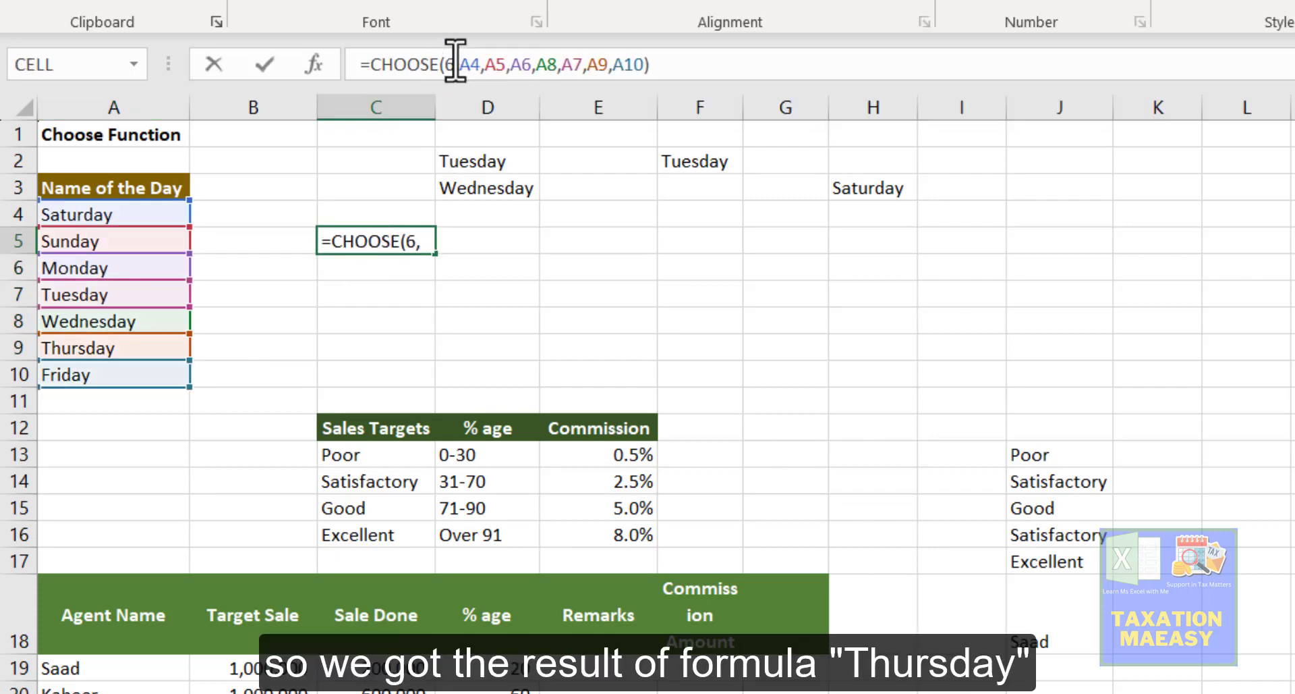
pyautogui.press('Return')
pyautogui.press('Up')
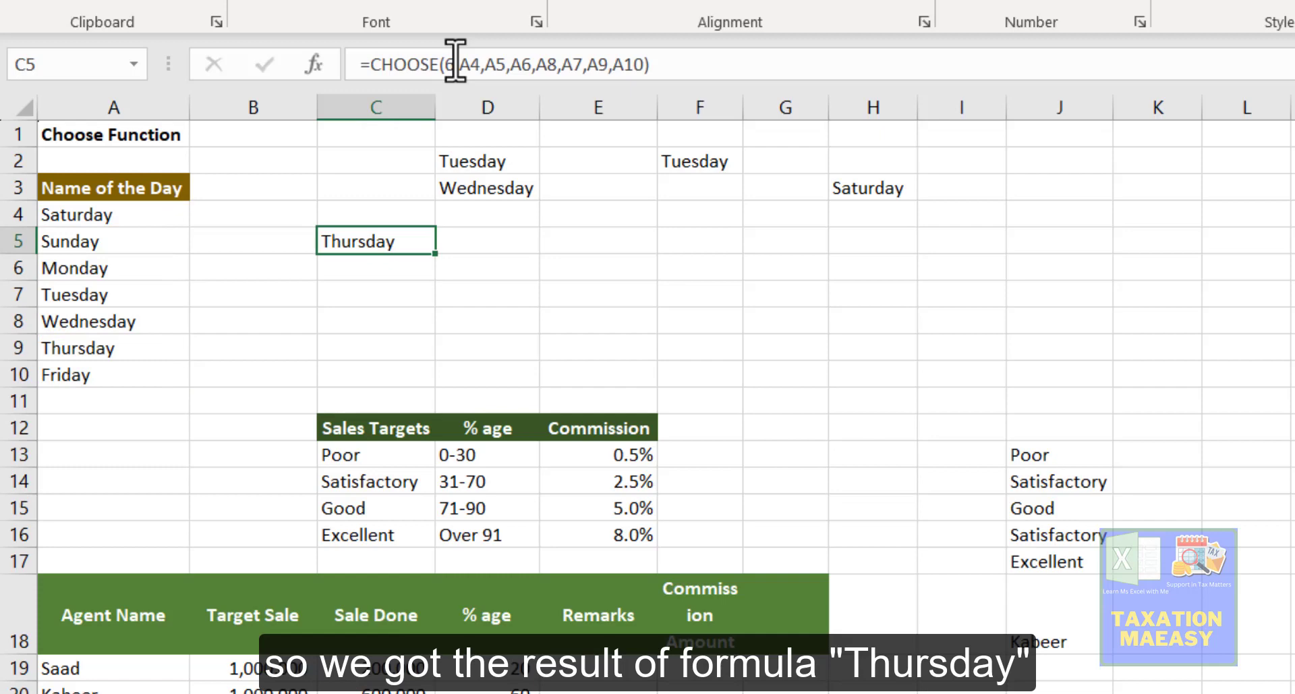
# Review the CHOOSE formula in C5 together with the day-name cells in column A that it refers to.
pyautogui.press('F2')
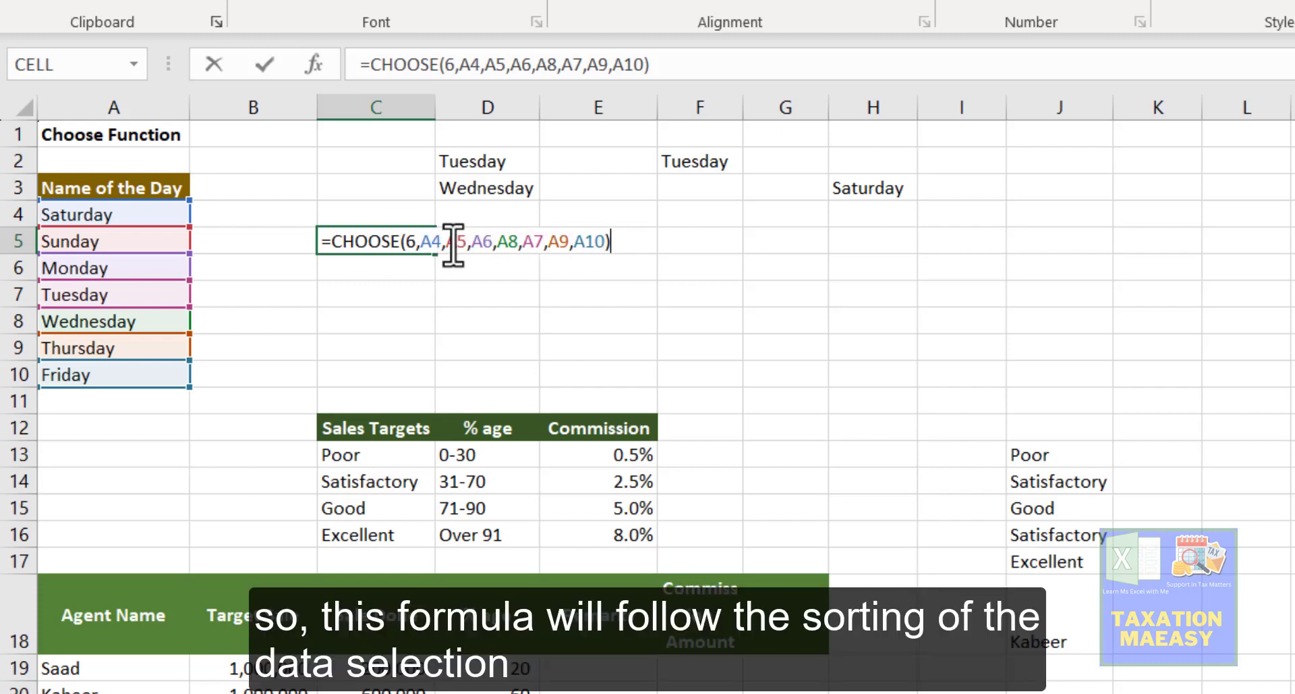
pyautogui.hotkey('ctrl', 'Return')
pyautogui.press('Left')
pyautogui.press('Right')
pyautogui.press('Left')
pyautogui.press('Left')
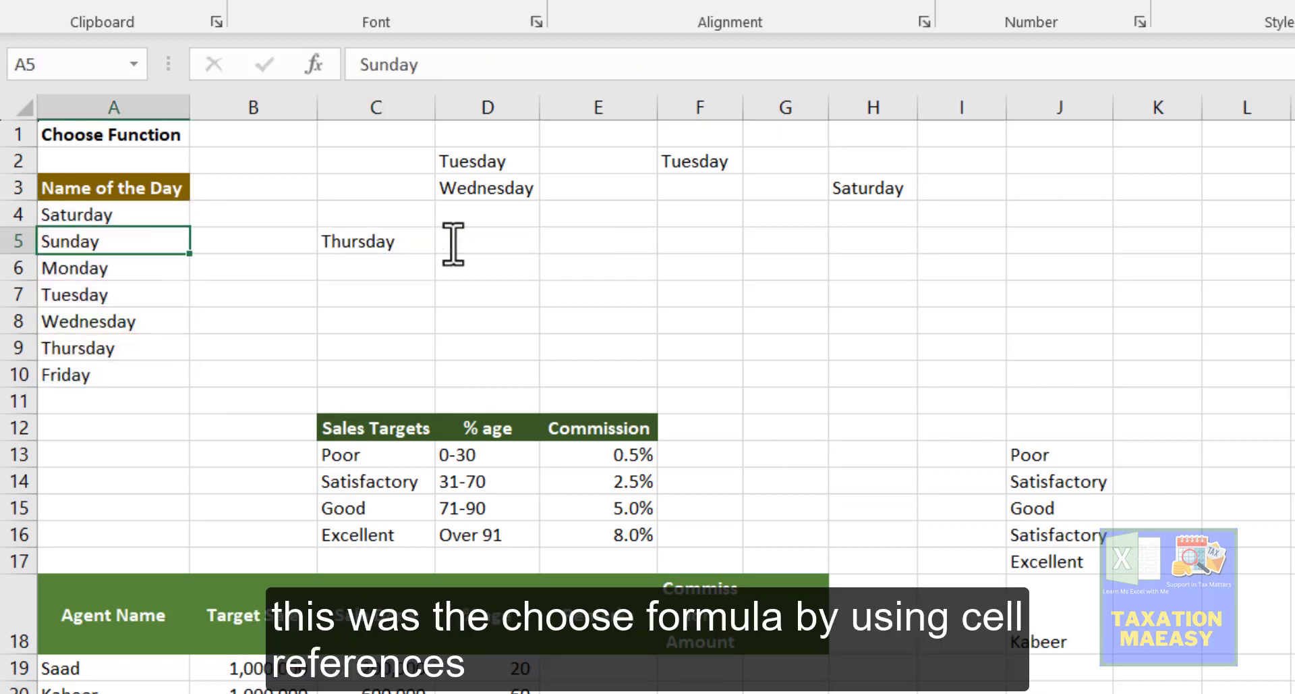
pyautogui.press('Up')
pyautogui.press('Right')
pyautogui.press('Right')
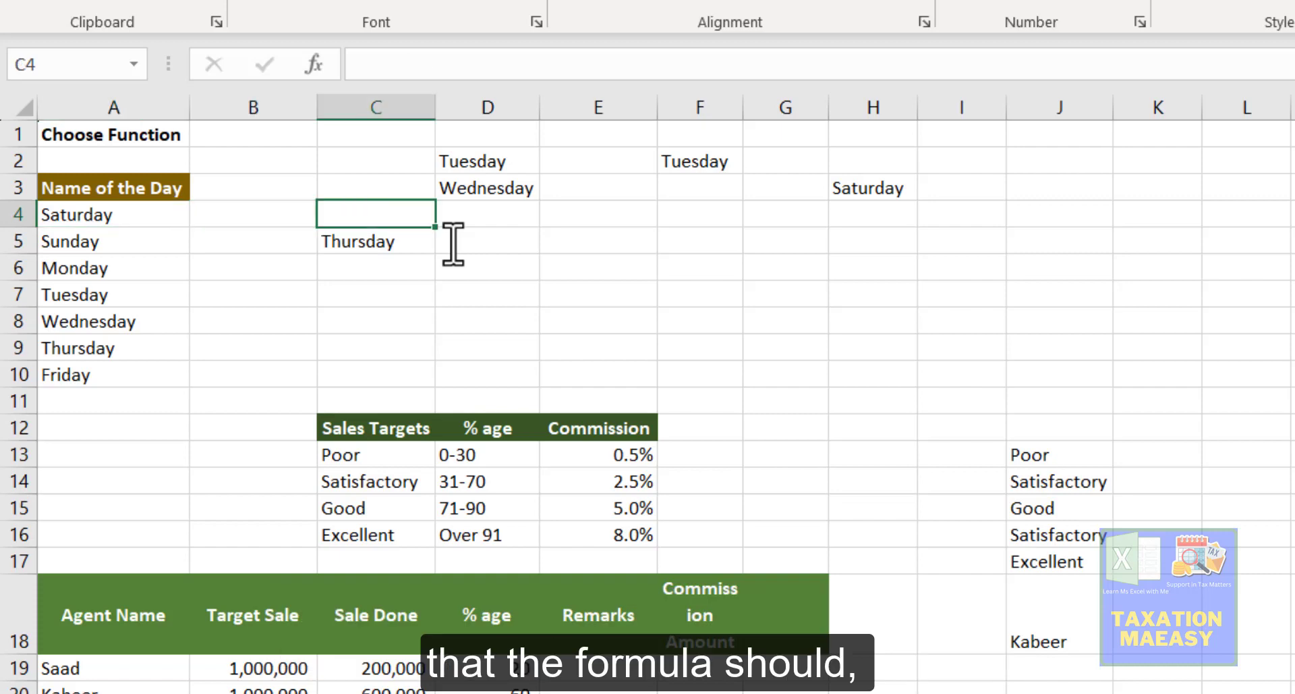
pyautogui.press('Down')
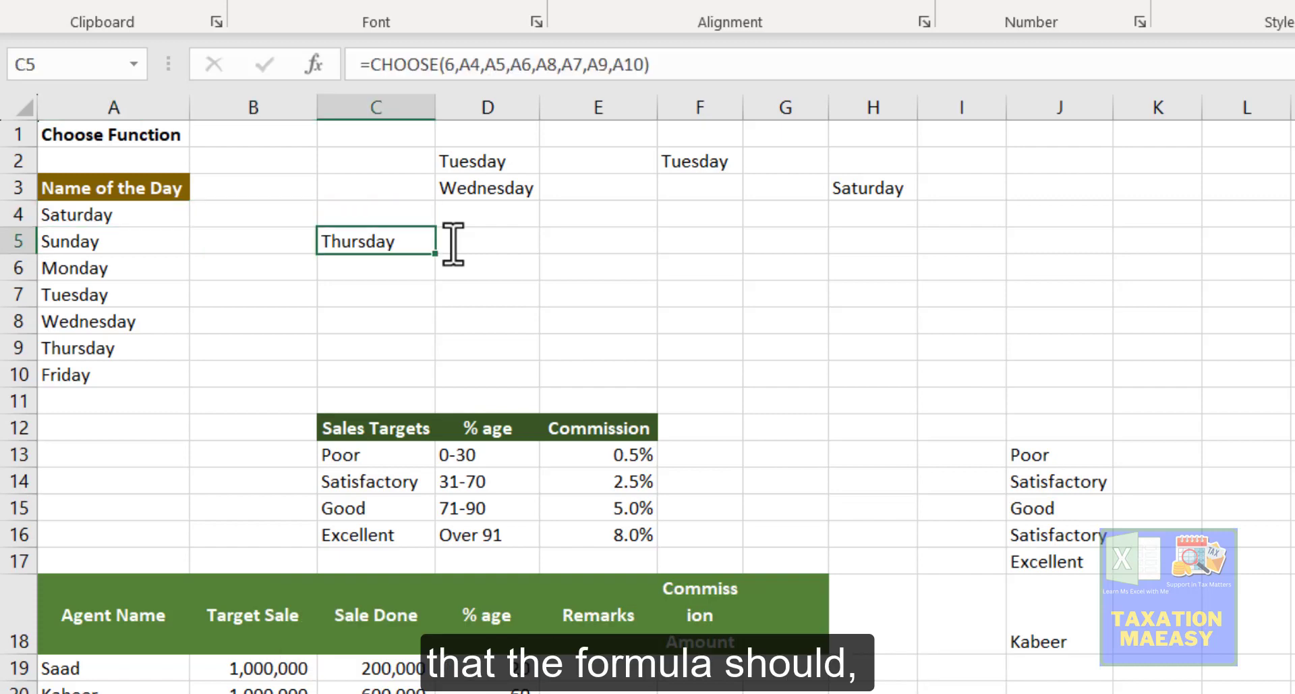
pyautogui.press('Left')
pyautogui.press('Left')
pyautogui.press('Up')
pyautogui.press('Down')
pyautogui.press('Right')
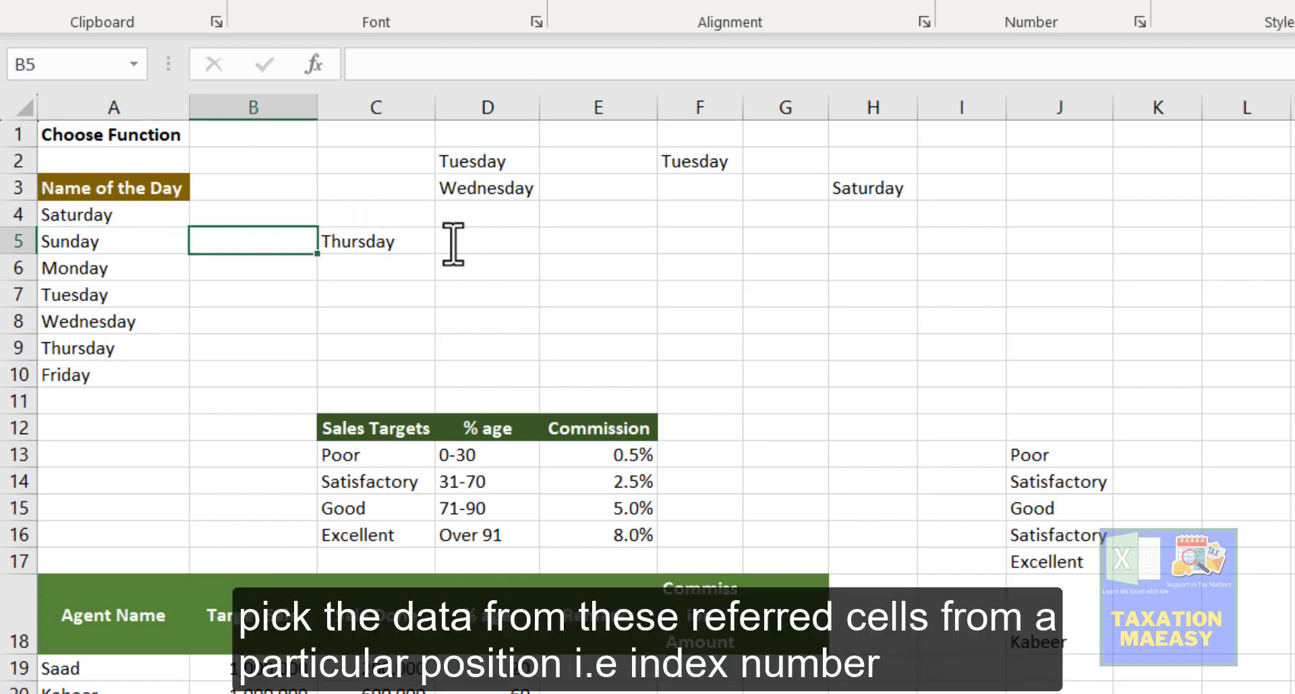
# Start a CHOOSE formula in D5 with index number 4 and the quoted text values "Sat" and "Sun".
pyautogui.press('Right')
pyautogui.press('Right')
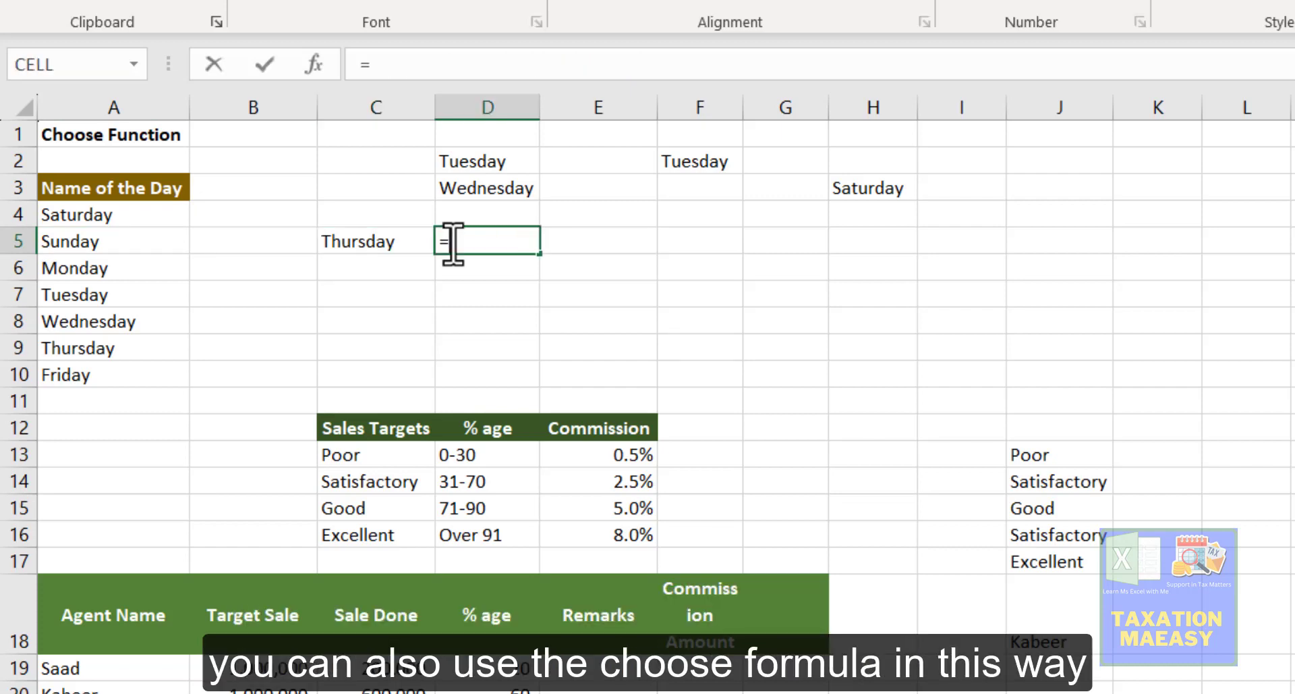
pyautogui.write('choose')
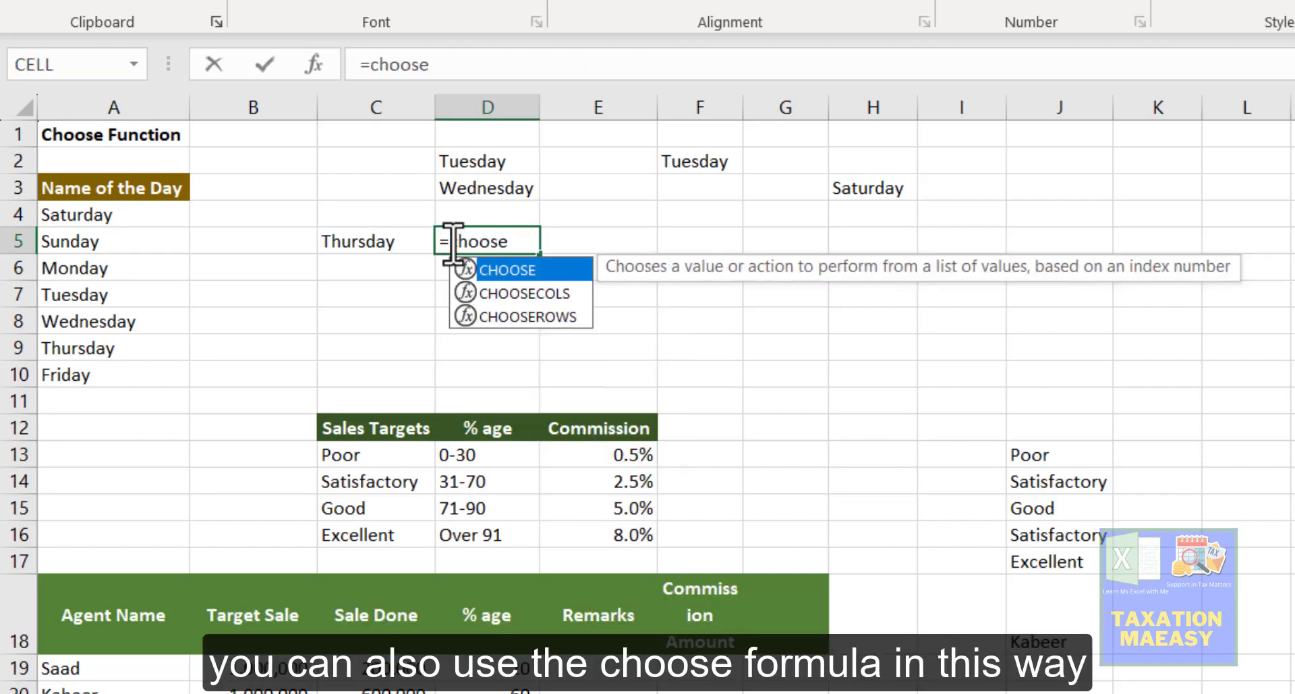
pyautogui.press('Tab')
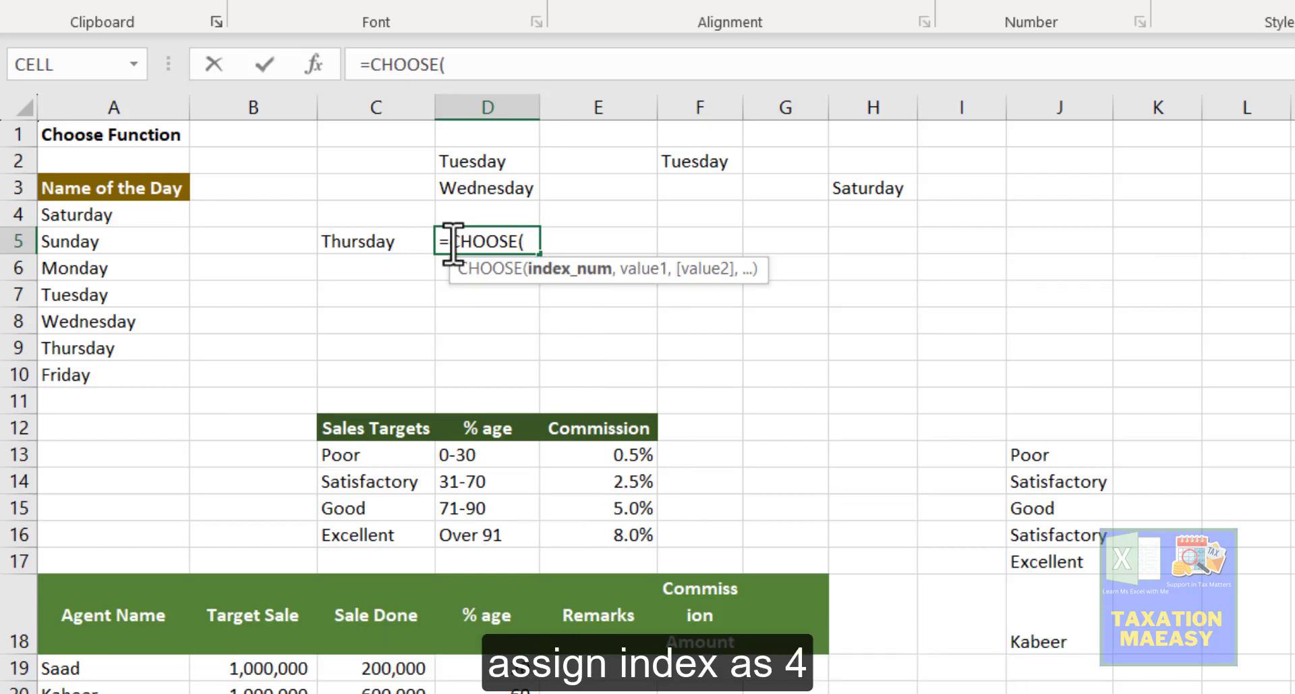
pyautogui.write('4,"')
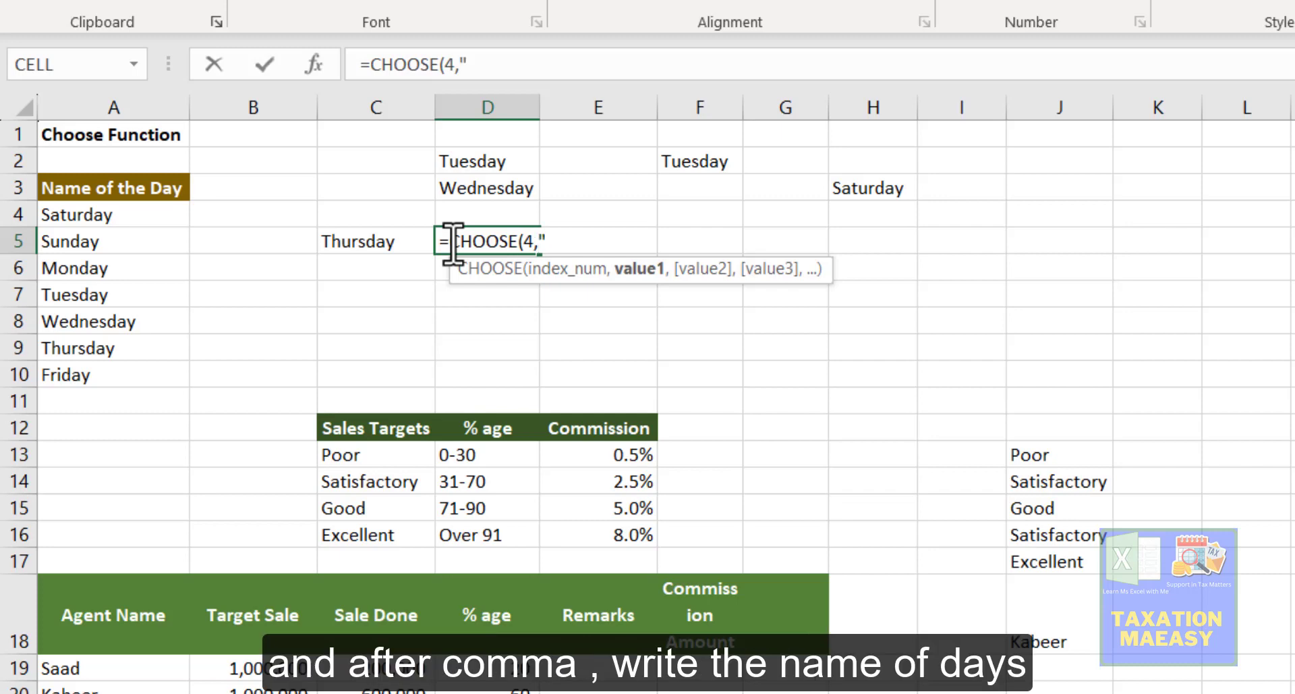
pyautogui.write('Sat')
pyautogui.write('"j,')
pyautogui.press('BackSpace')
pyautogui.press('BackSpace')
pyautogui.write(',"')
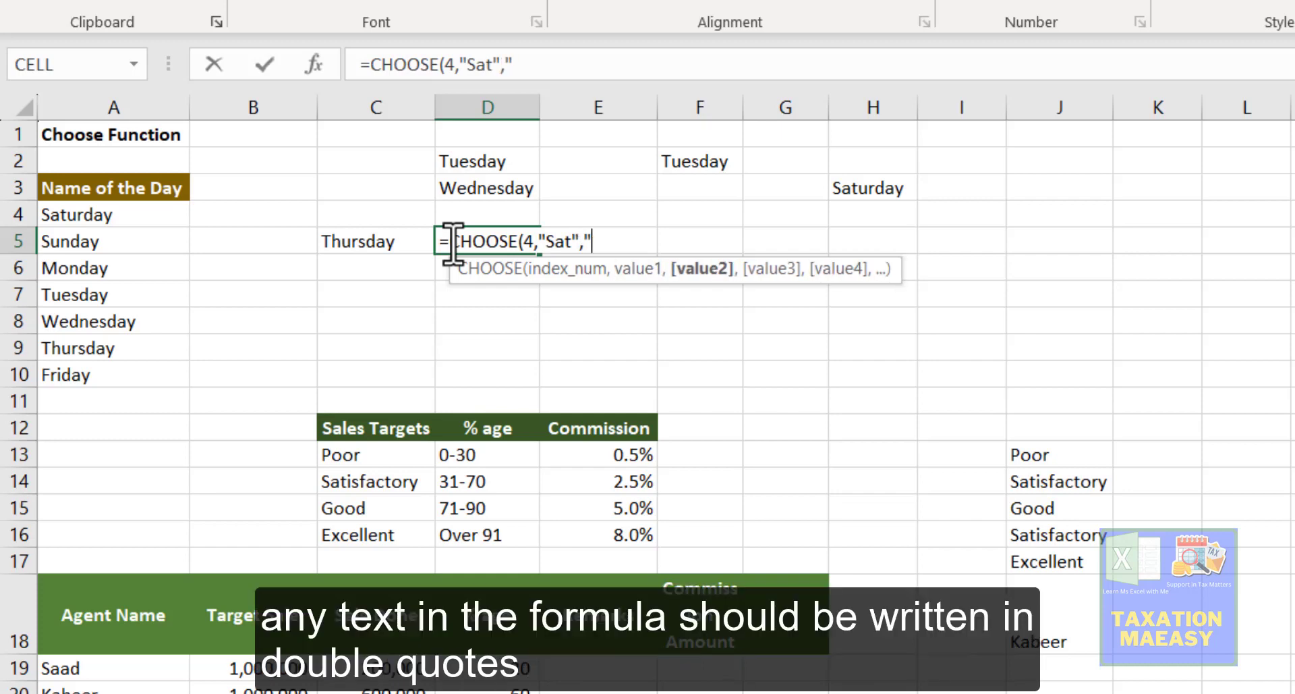
pyautogui.write('Sun",')
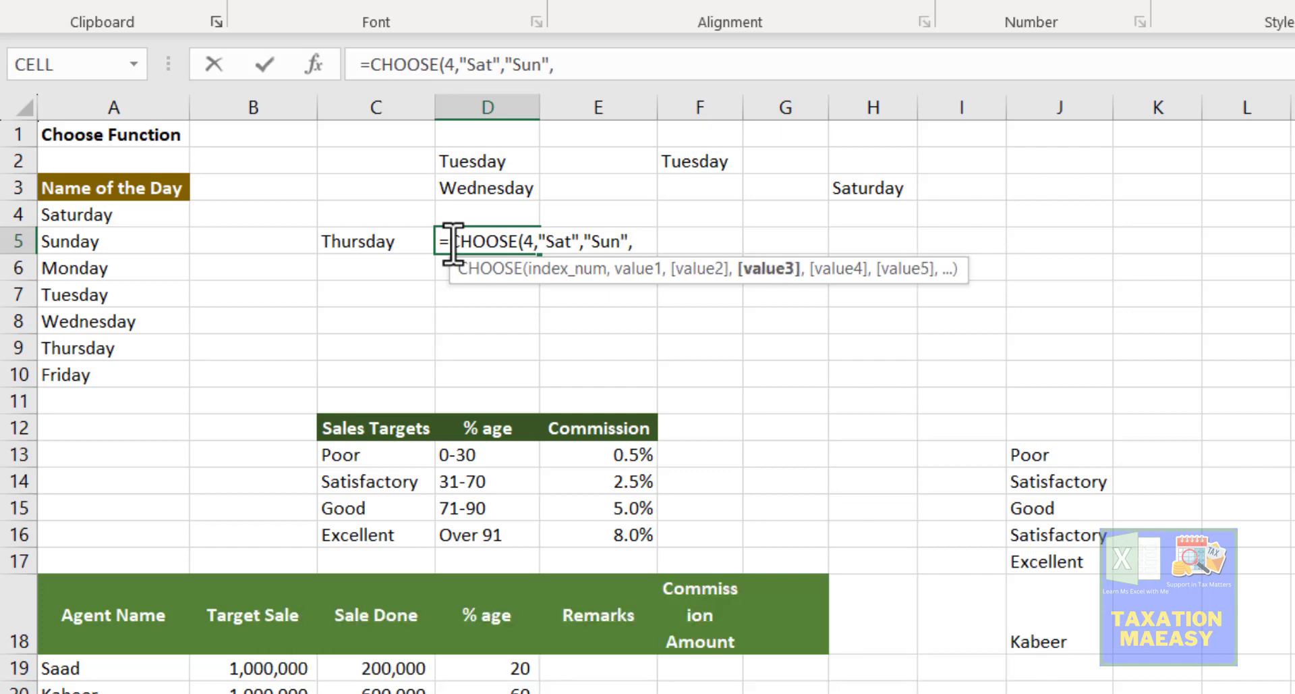
# Complete the D5 formula with Monday", Tuesday" and Thurseday", each with only a closing quotation mark, and close the parenthesis.
pyautogui.write('Mon')
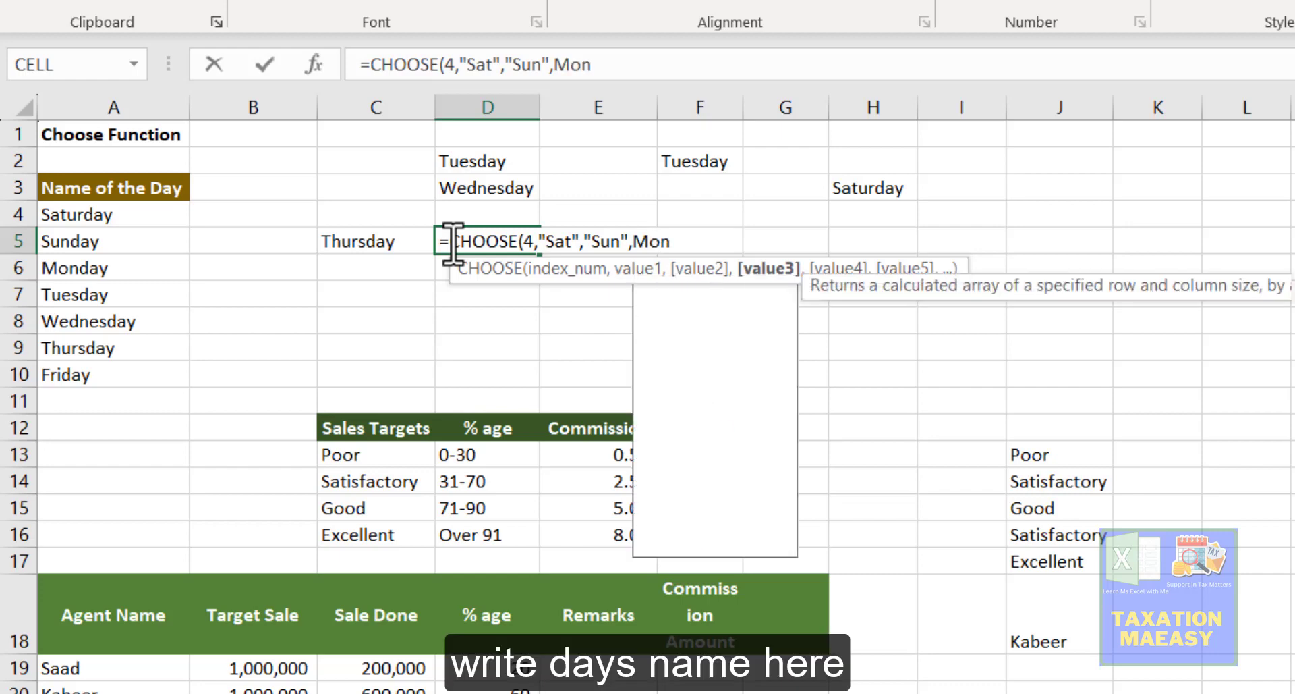
pyautogui.write('day",')
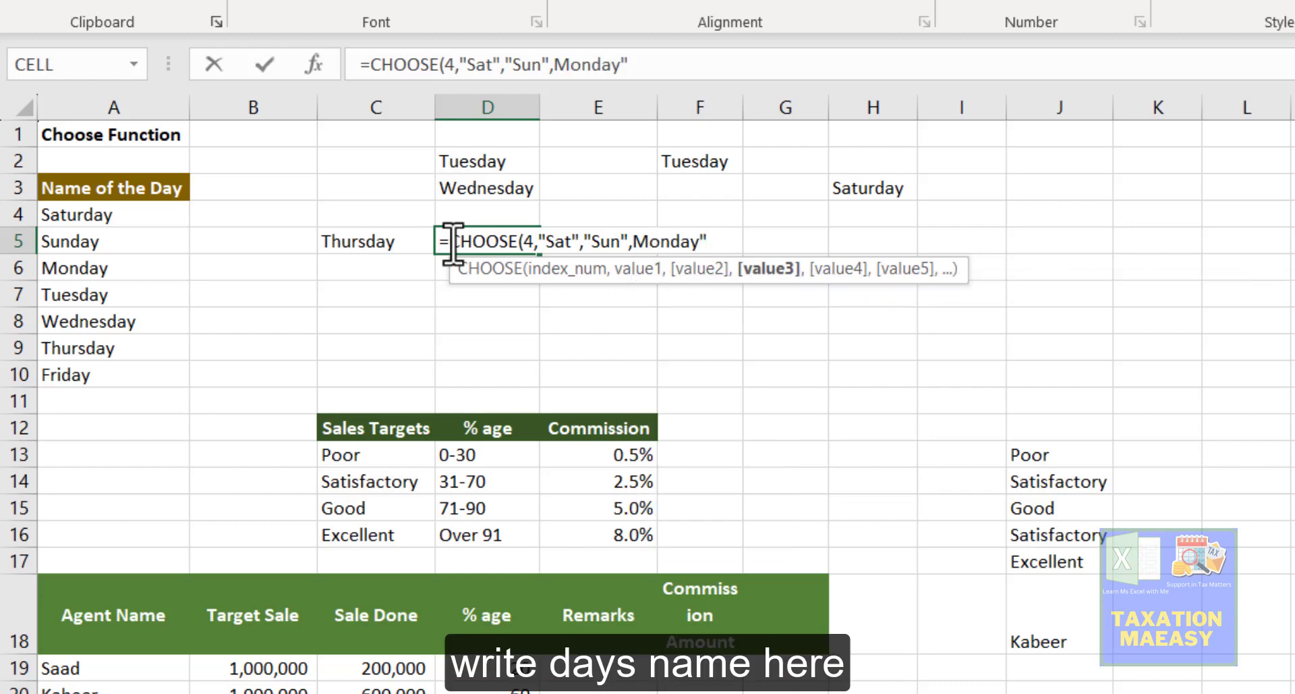
pyautogui.write('Tue')
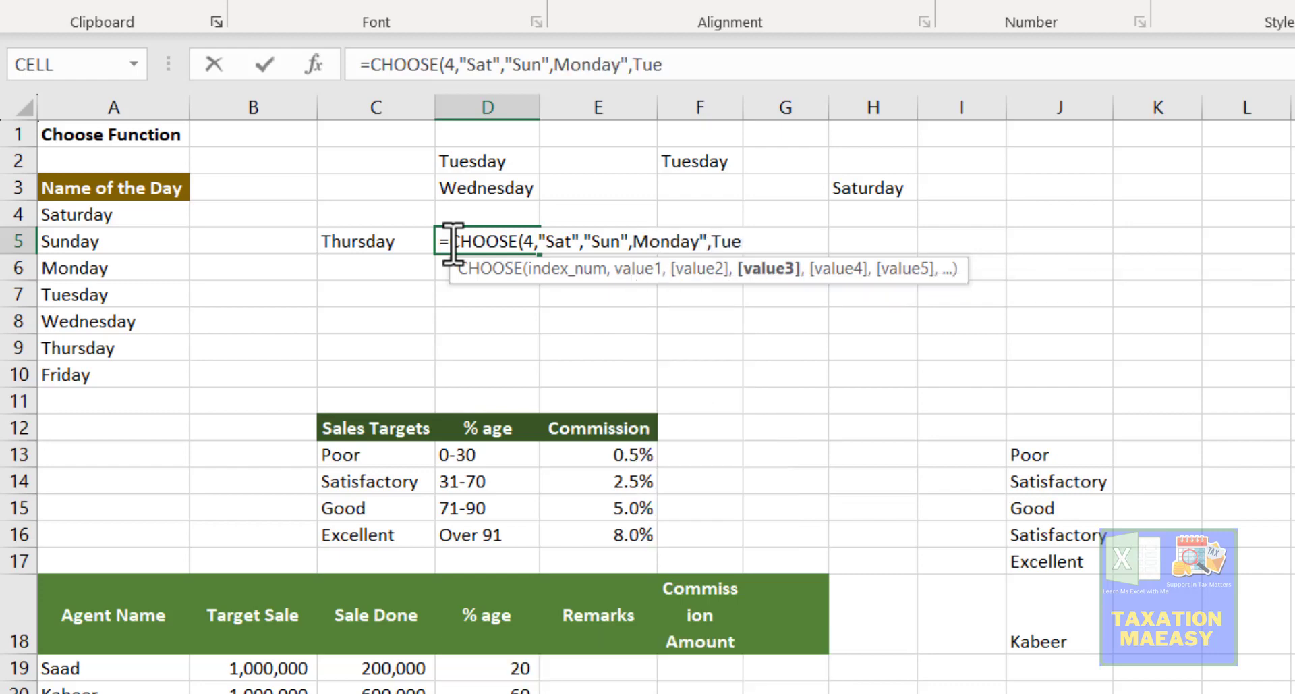
pyautogui.write('sday"')
pyautogui.write('mTh')
pyautogui.press('BackSpace')
pyautogui.press('BackSpace')
pyautogui.press('BackSpace')
pyautogui.write('T')
pyautogui.press('BackSpace')
pyautogui.write(',')
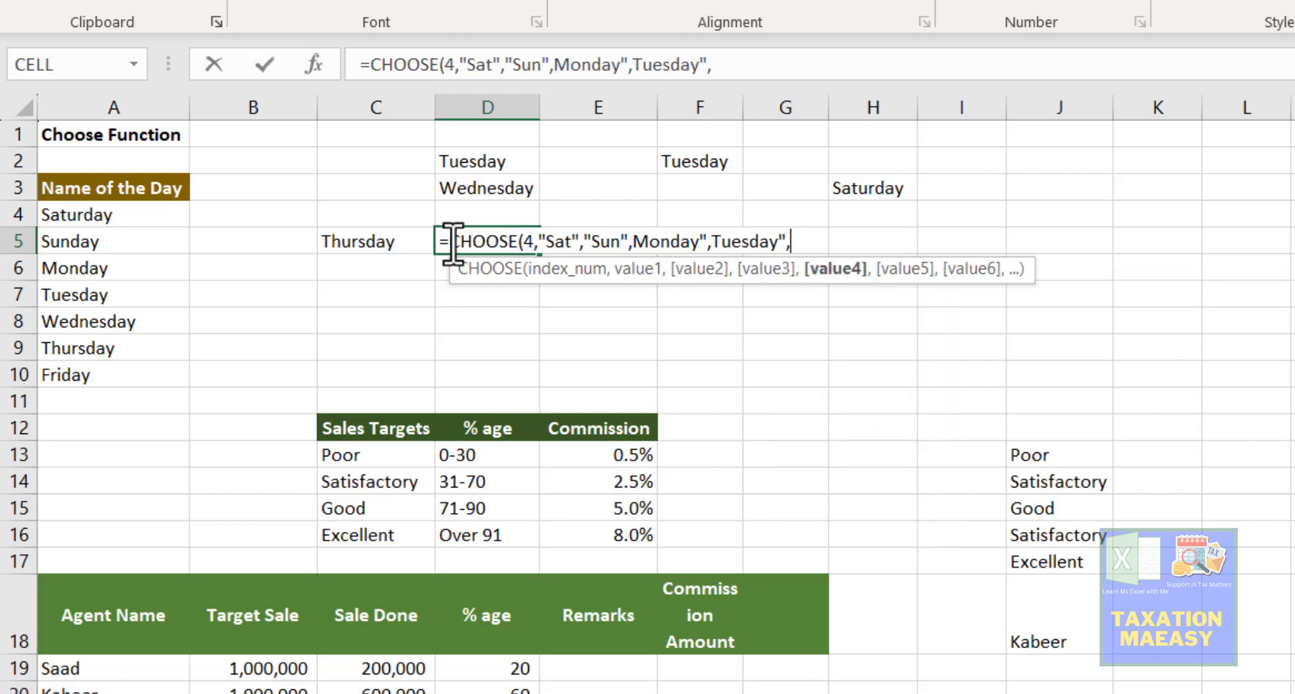
pyautogui.write('Thurse')
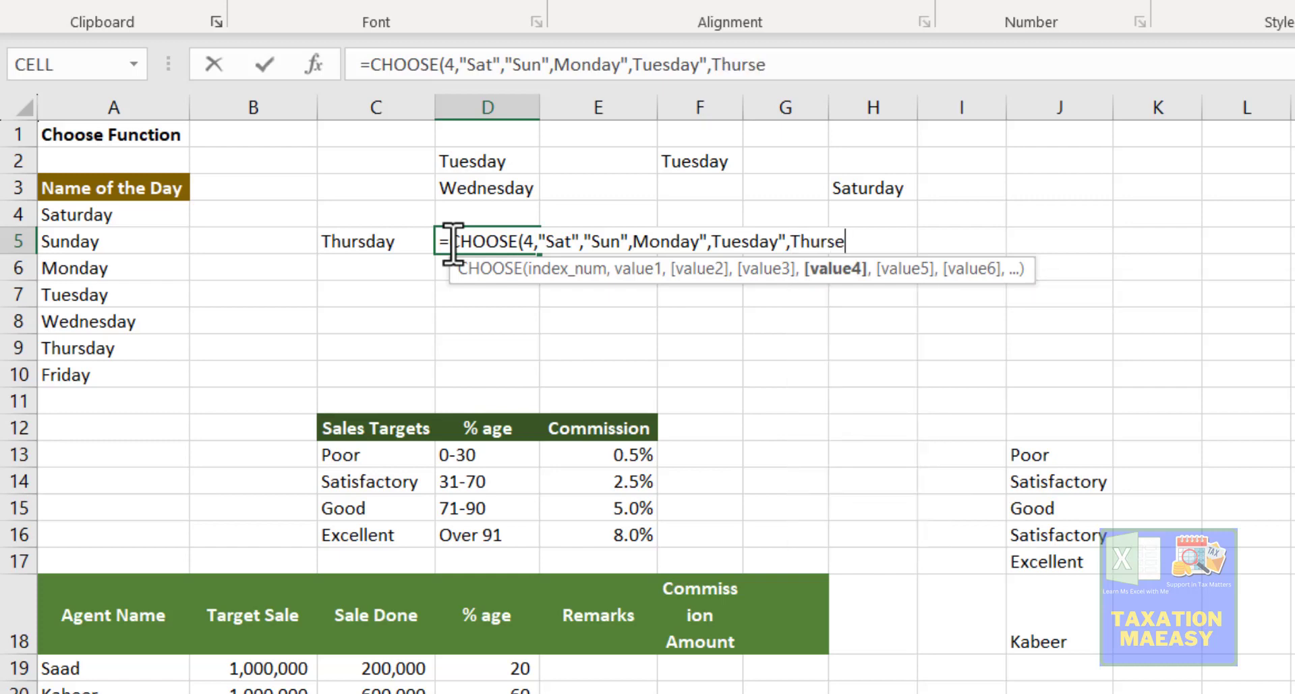
pyautogui.write('day")')
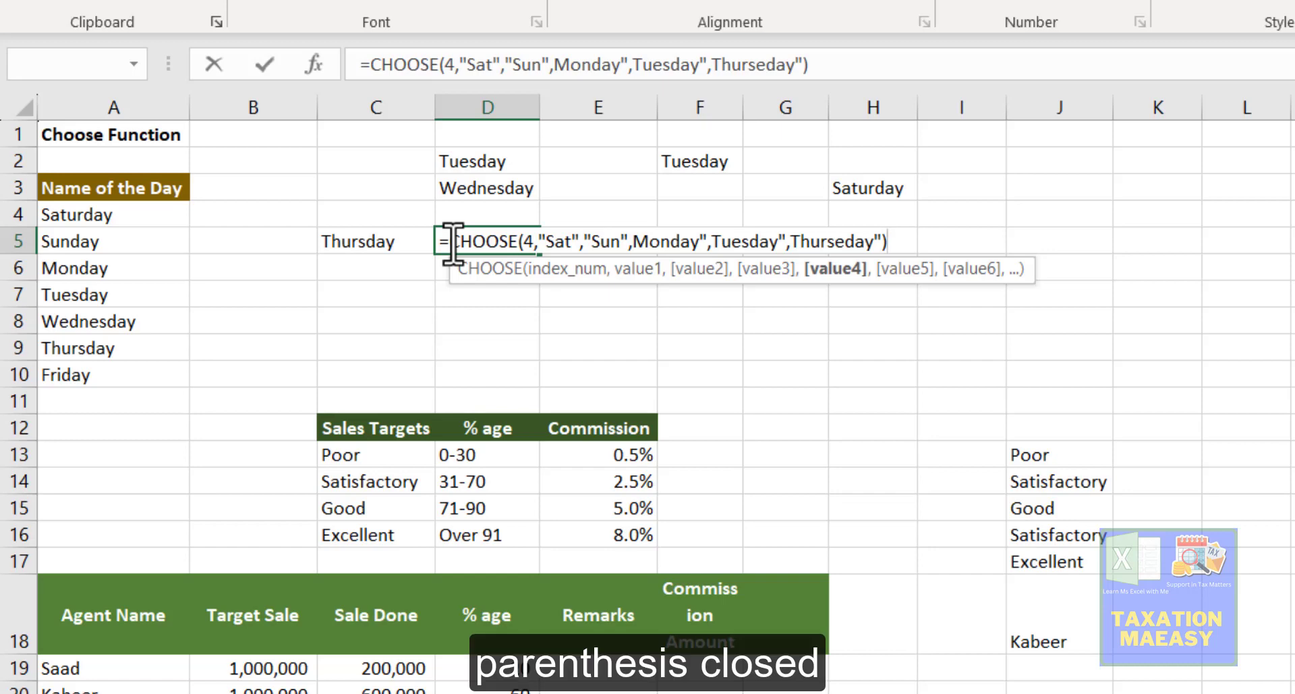
# Add the missing opening quotation mark before Monday in the D5 formula and try to enter it.
pyautogui.press('Return')
pyautogui.press('Return')
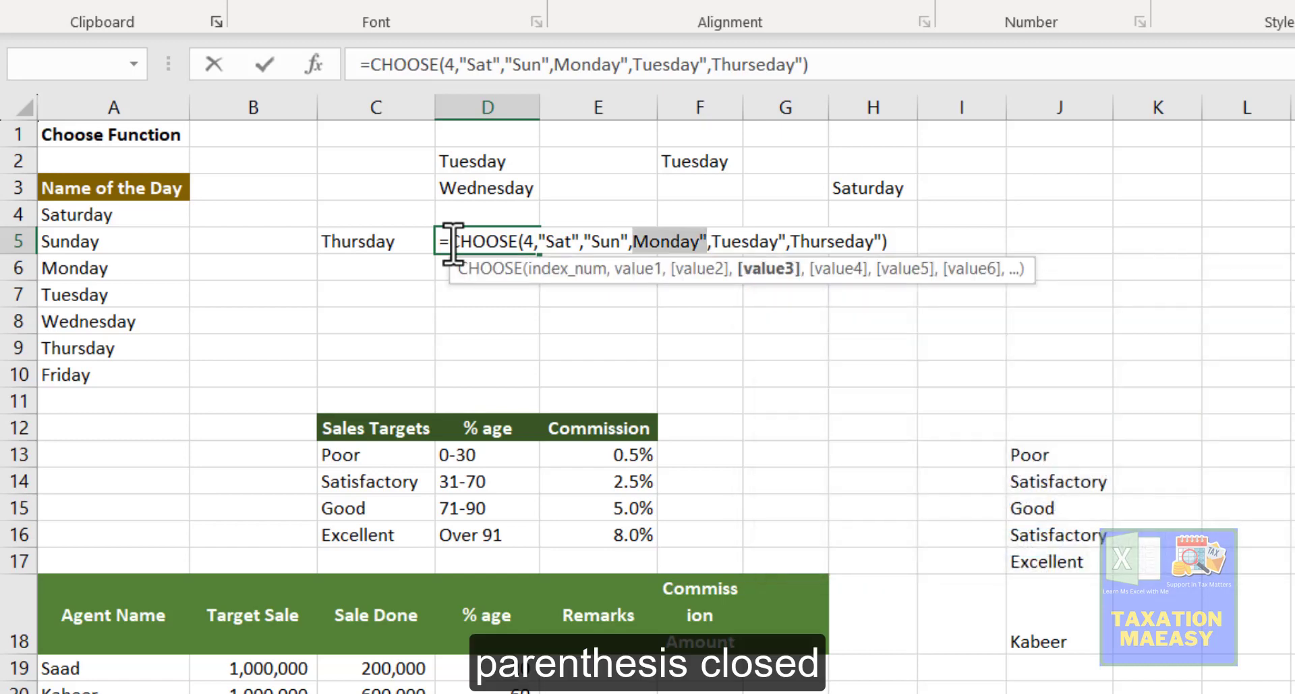
pyautogui.press('Left')
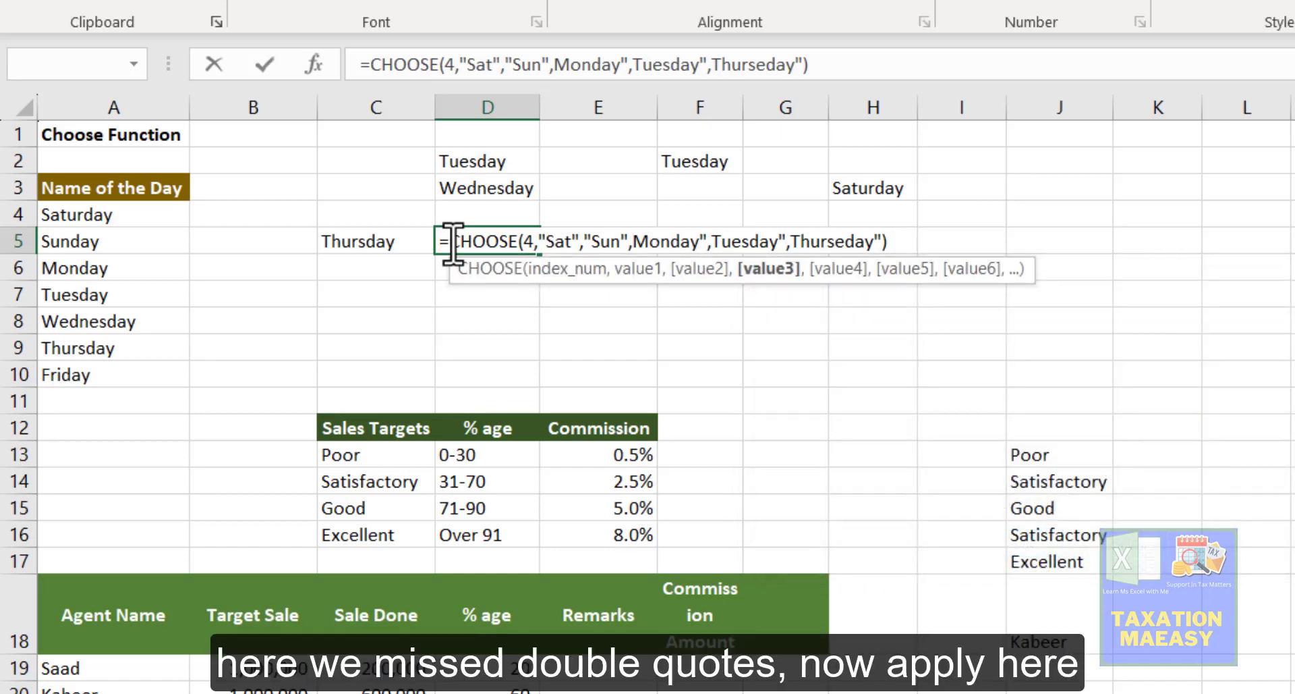
pyautogui.write('"')
pyautogui.press('Return')
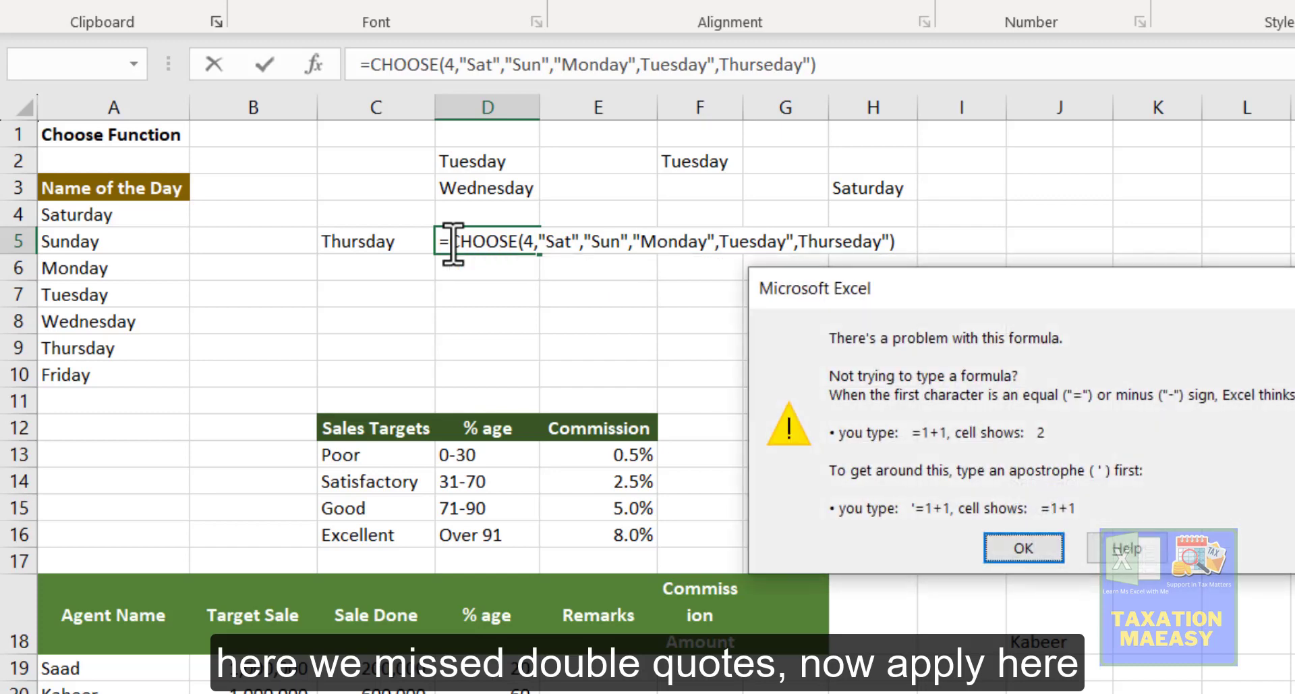
pyautogui.press('Return')
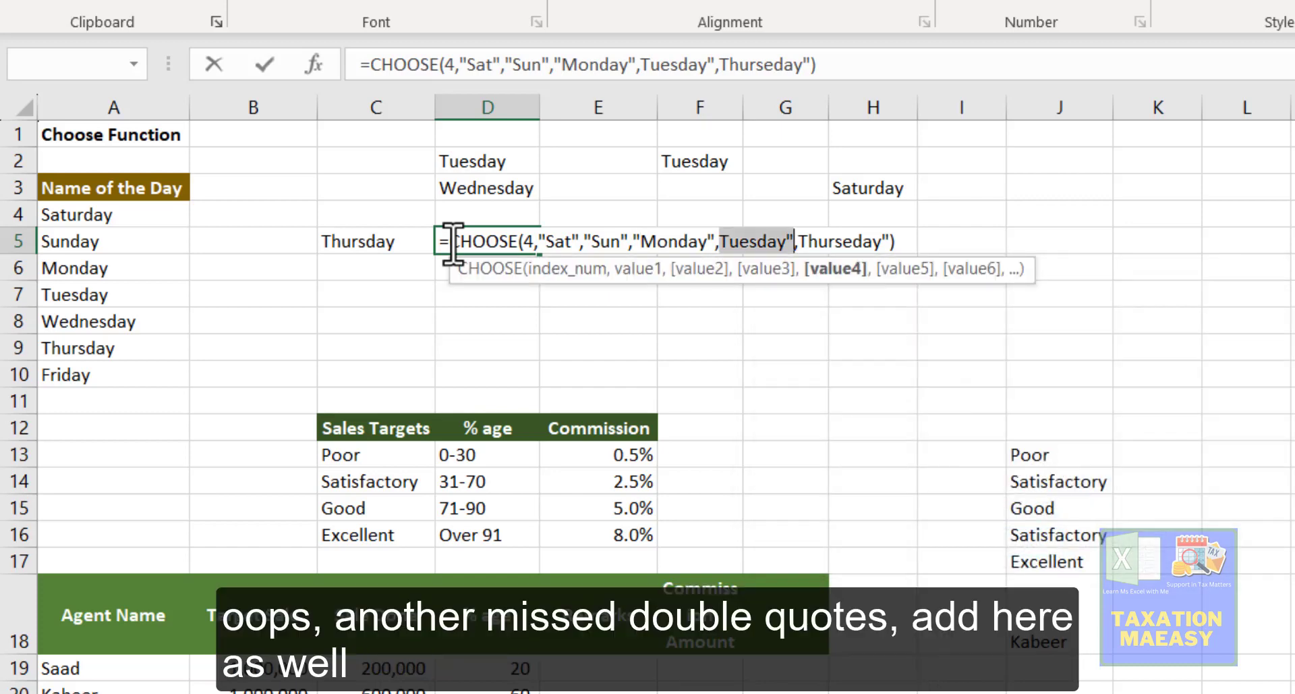
# Add the missing opening quotation mark before Tuesday, enter the D5 formula with the proposed correction for Thurseday, and reselect D5.
pyautogui.press('Right')
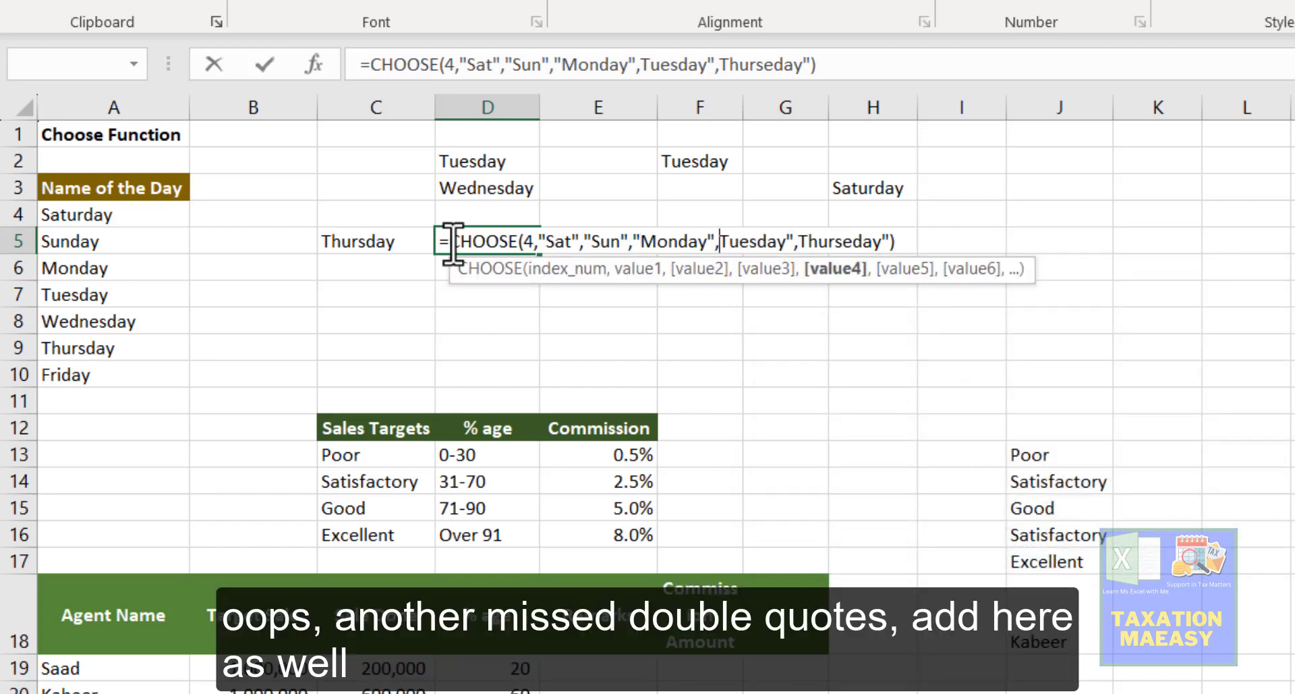
pyautogui.write('"')
pyautogui.press('Return')
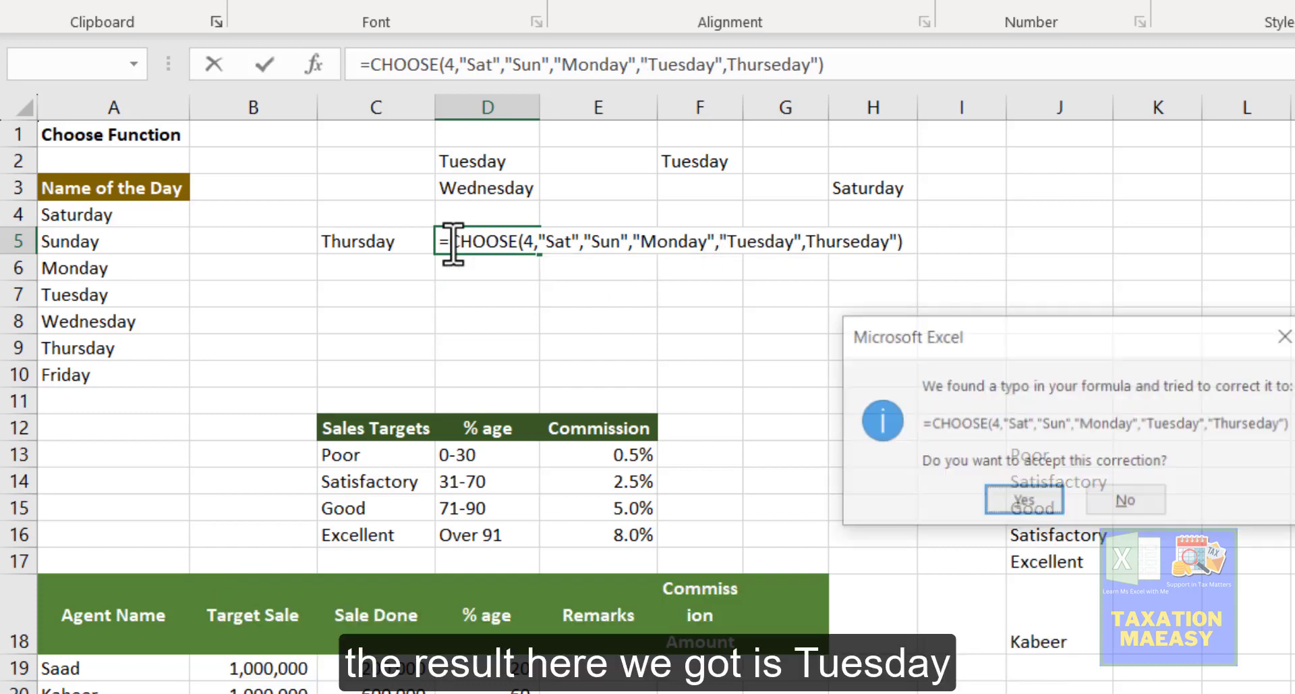
pyautogui.press('Return')
pyautogui.click(454, 243)
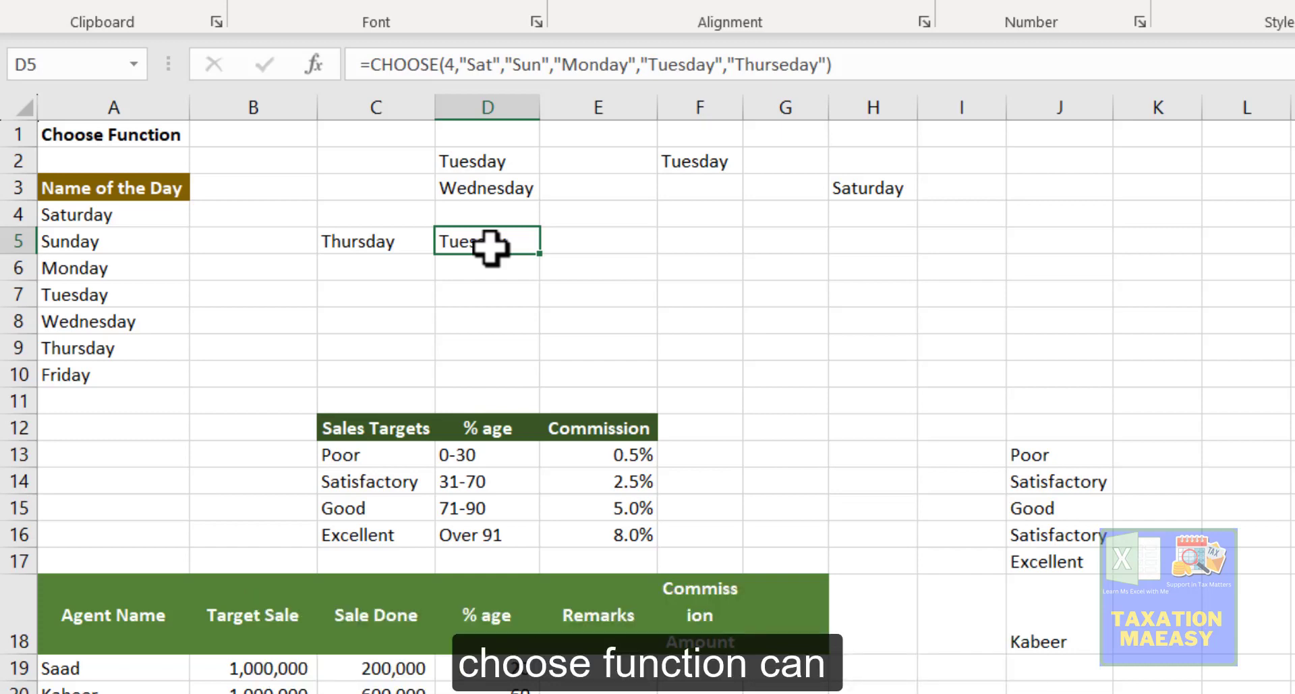
# Examine the Sales Targets table by moving down column C from the day formulas to the Sale Done header.
pyautogui.press('Left')
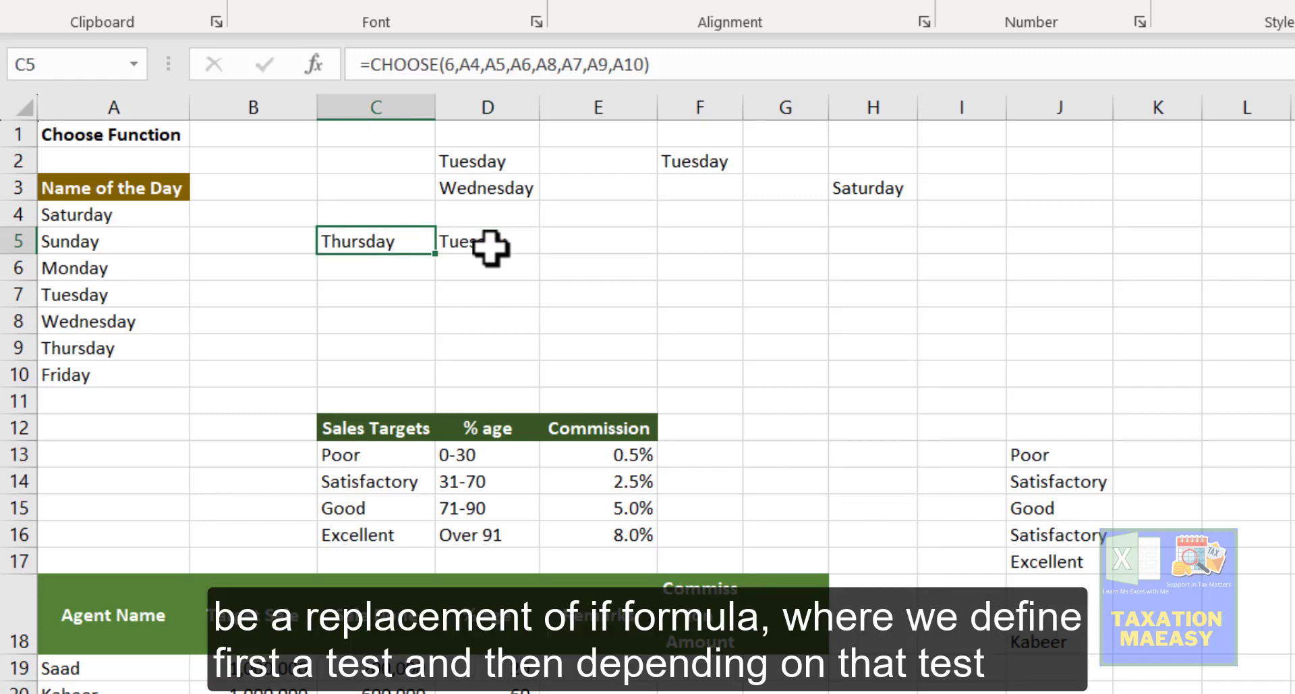
pyautogui.press('Down')
pyautogui.press('Down')
pyautogui.press('Down')
pyautogui.press('Down')
pyautogui.press('Down')
pyautogui.press('Down')
pyautogui.press('Down')
pyautogui.press('Down')
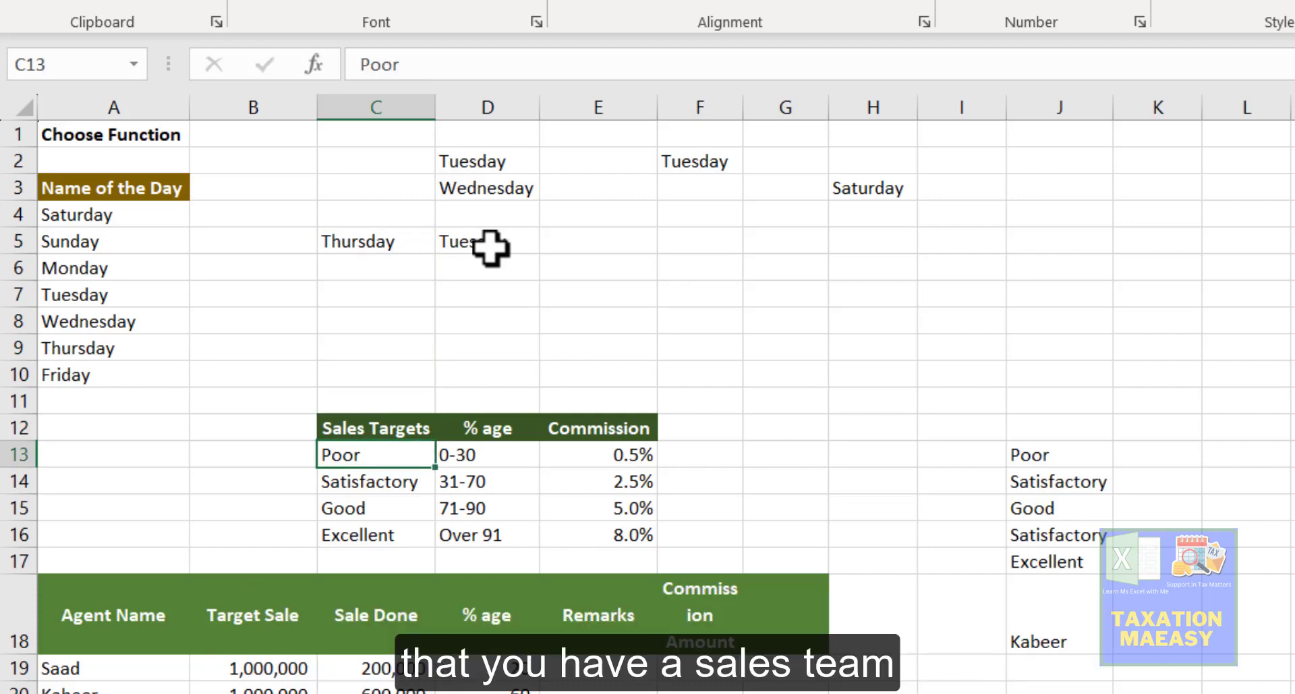
pyautogui.press('Up')
pyautogui.press('Down')
pyautogui.press('Down')
pyautogui.press('Down')
pyautogui.press('Down')
pyautogui.press('Down')
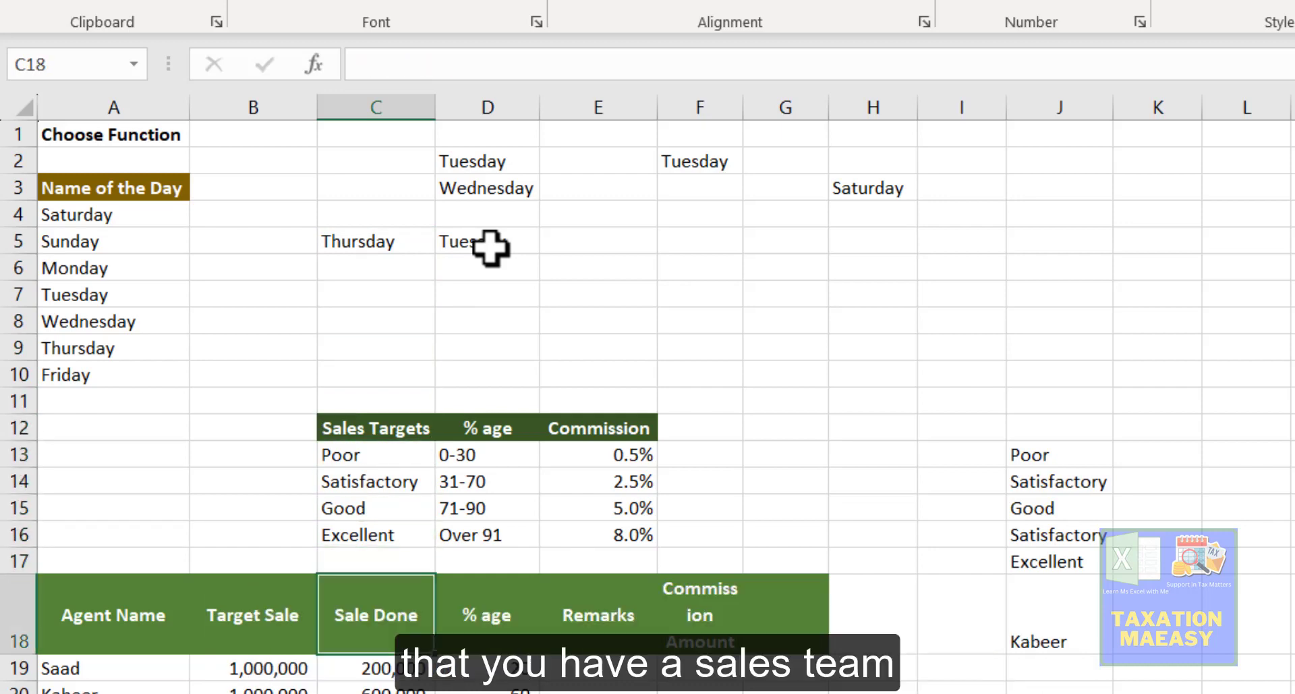
# Go through the Agent Name column of the sales team table from its header down the list and back.
pyautogui.press('Down')
pyautogui.press('Down')
pyautogui.press('Left')
pyautogui.press('Left')
pyautogui.press('Up')
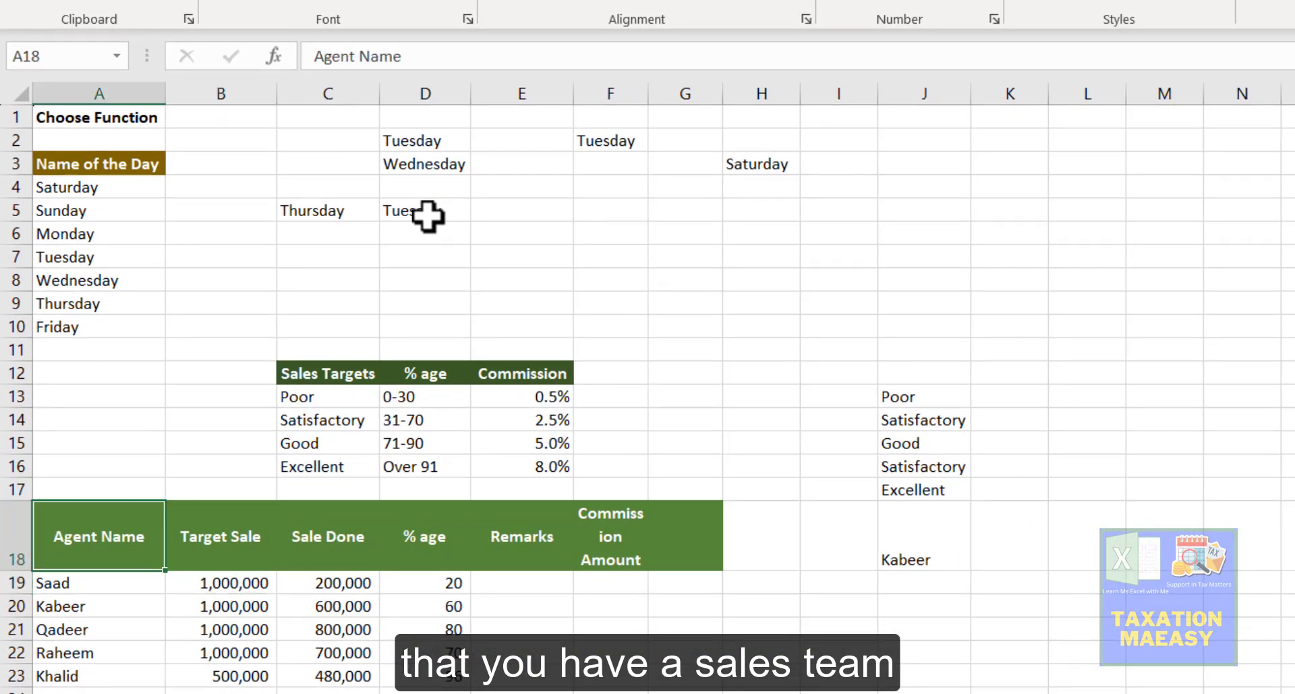
pyautogui.press('Down')
pyautogui.press('Down')
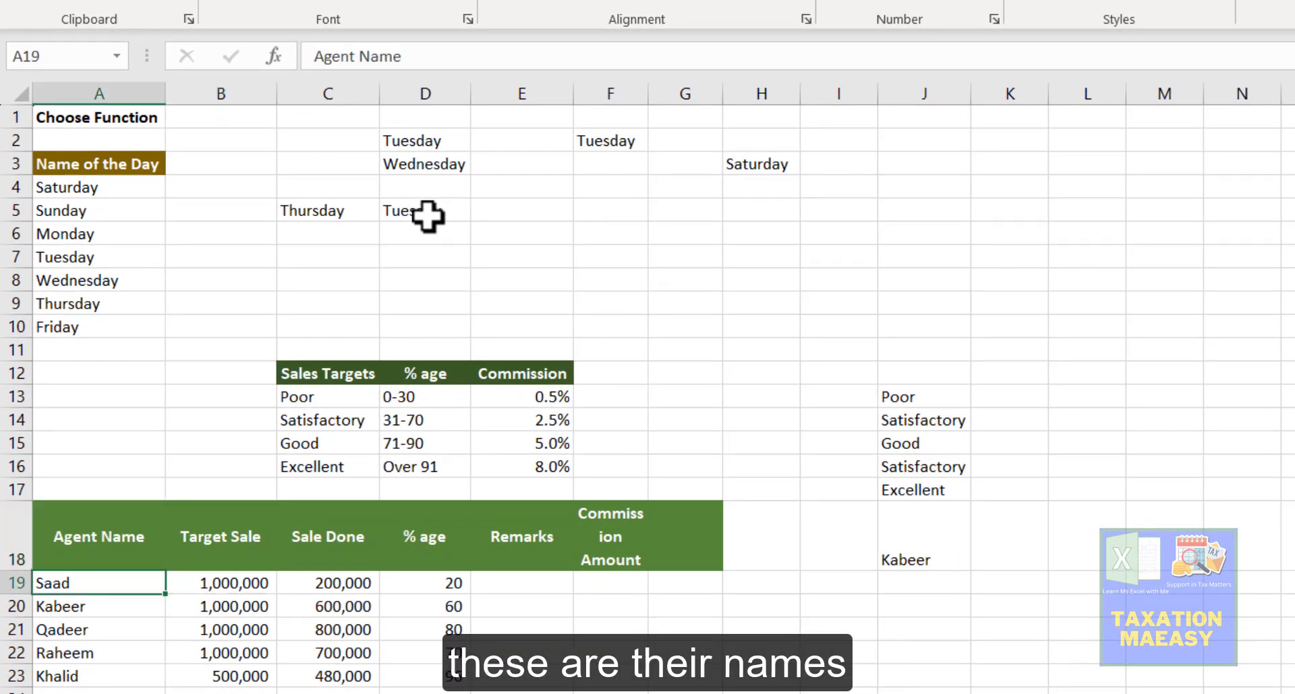
pyautogui.press('Down')
pyautogui.press('Down')
pyautogui.press('Down')
pyautogui.press('Up')
pyautogui.press('Up')
pyautogui.press('Up')
pyautogui.press('Up')
pyautogui.press('Up')
# Examine the Target Sale and Sale Done columns and the percentage formula in D19.
pyautogui.press('Right')
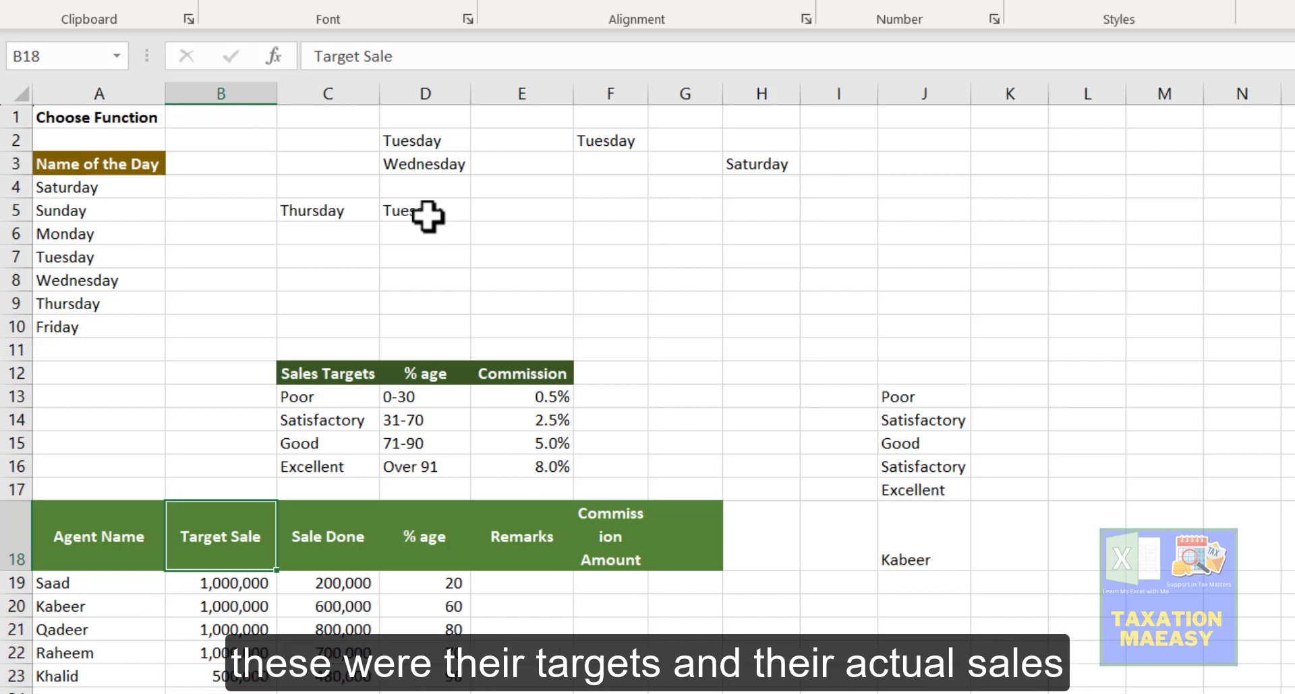
pyautogui.press('Down')
pyautogui.press('Right')
pyautogui.press('Up')
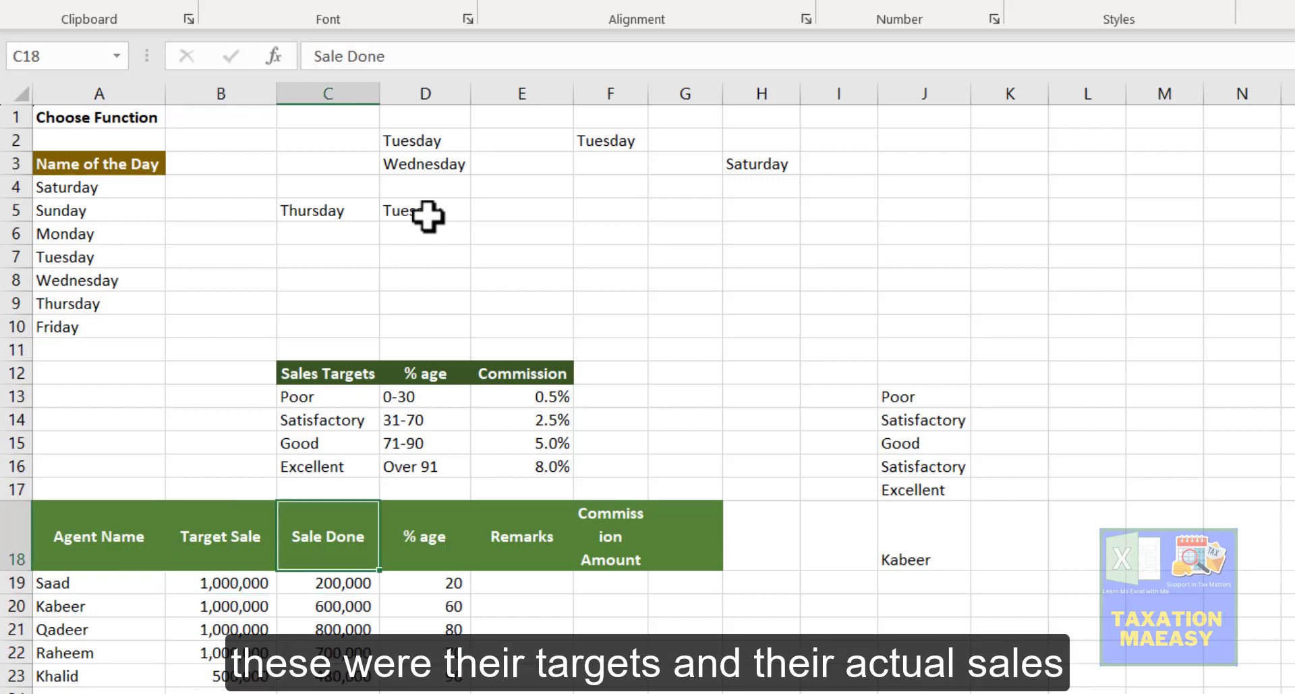
pyautogui.press('Down')
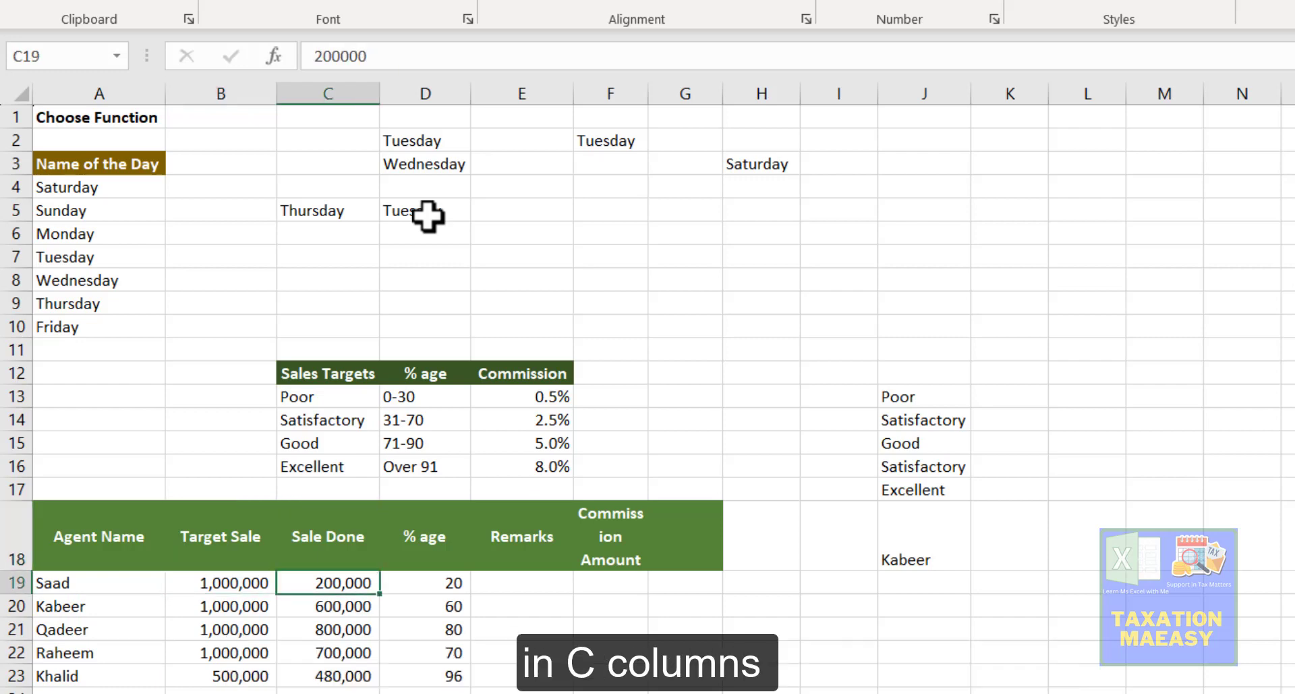
pyautogui.press('Down')
pyautogui.press('Right')
pyautogui.press('Up')
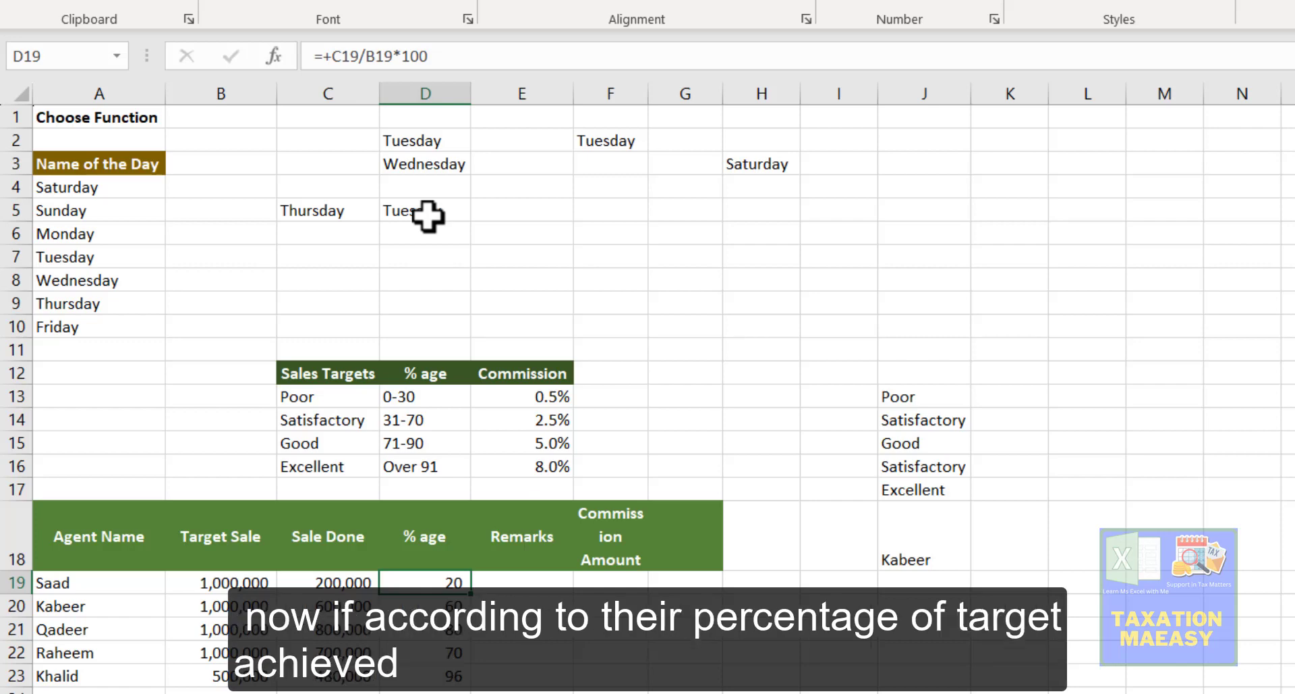
# Compare the agents' % age column with the percentage ranges and Commission rates in the Sales Targets table.
pyautogui.press('Up')
pyautogui.press('Up')
pyautogui.press('Up')
pyautogui.press('Up')
pyautogui.press('Up')
pyautogui.press('Up')
pyautogui.press('Down')
pyautogui.press('Down')
pyautogui.press('Down')
pyautogui.press('Down')
pyautogui.press('Down')
pyautogui.press('Down')
pyautogui.press('Down')
pyautogui.press('Up')
pyautogui.press('Up')
pyautogui.press('Up')
pyautogui.press('Up')
pyautogui.press('Up')
pyautogui.press('Up')
pyautogui.press('Up')
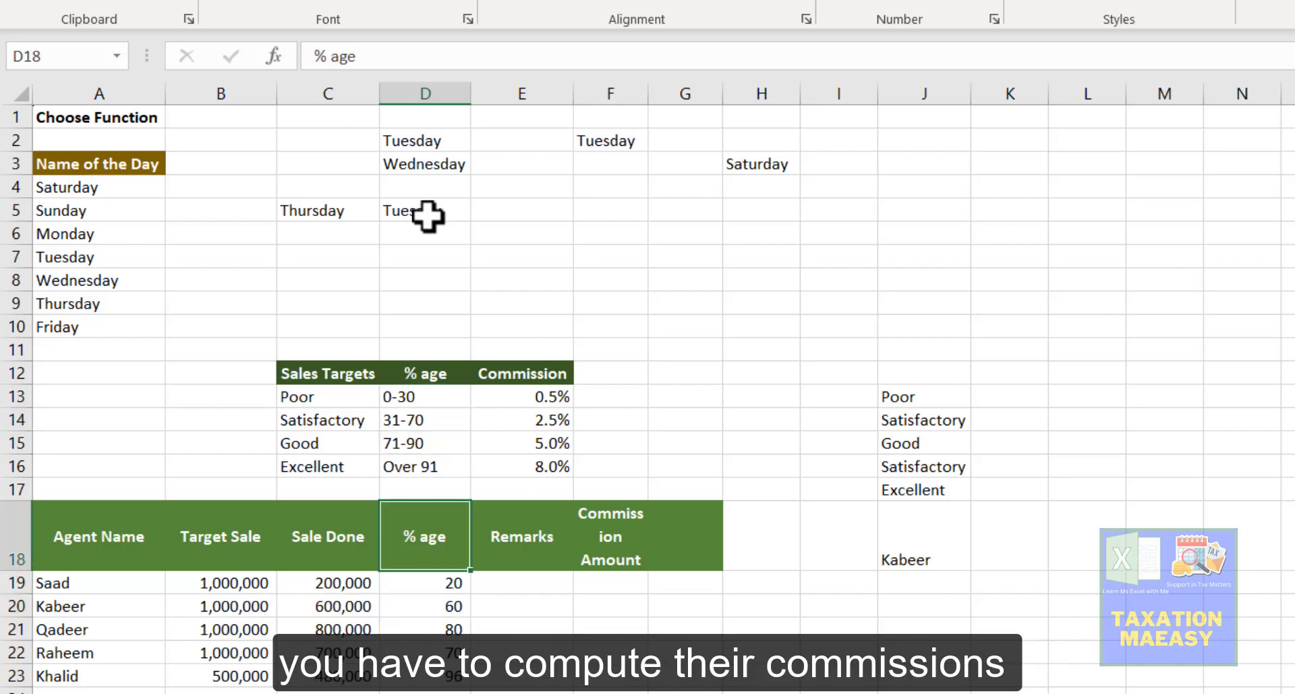
pyautogui.press('Right')
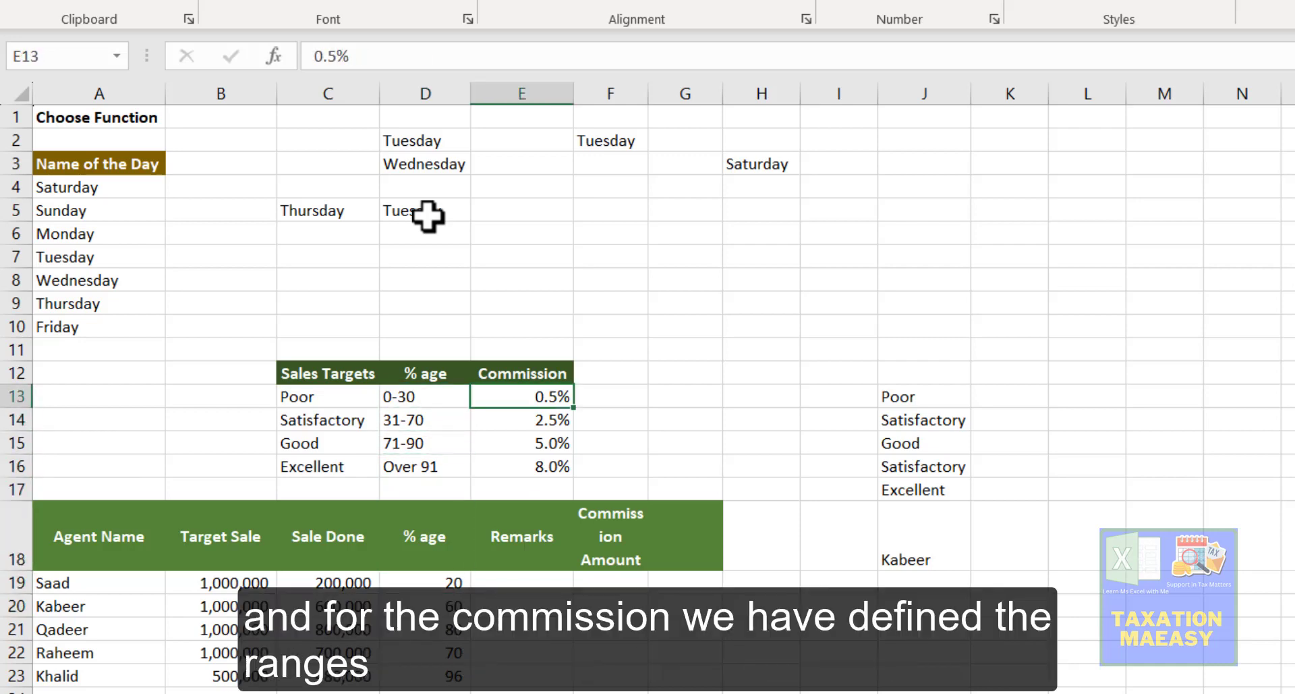
# Examine the 0-30 and 31-70 percentage ranges in the Sales Targets table alongside their Commission rates.
pyautogui.press('Left')
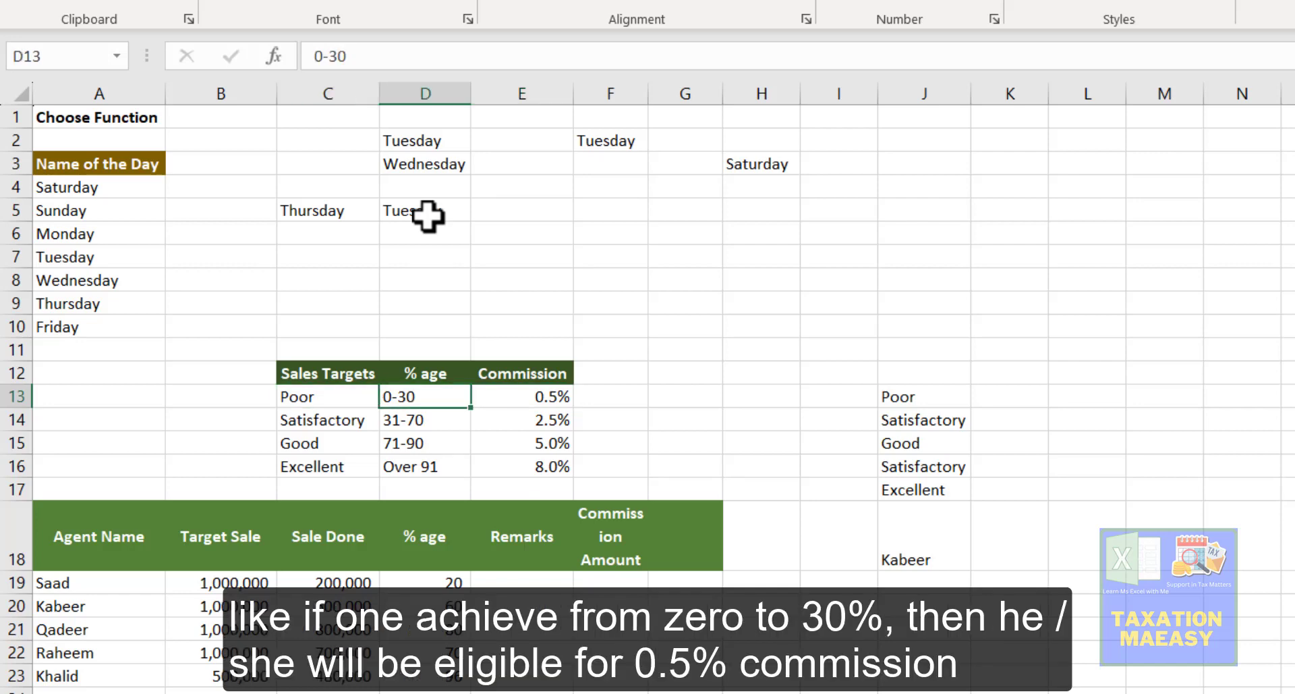
pyautogui.press('Right')
pyautogui.press('Left')
pyautogui.press('Down')
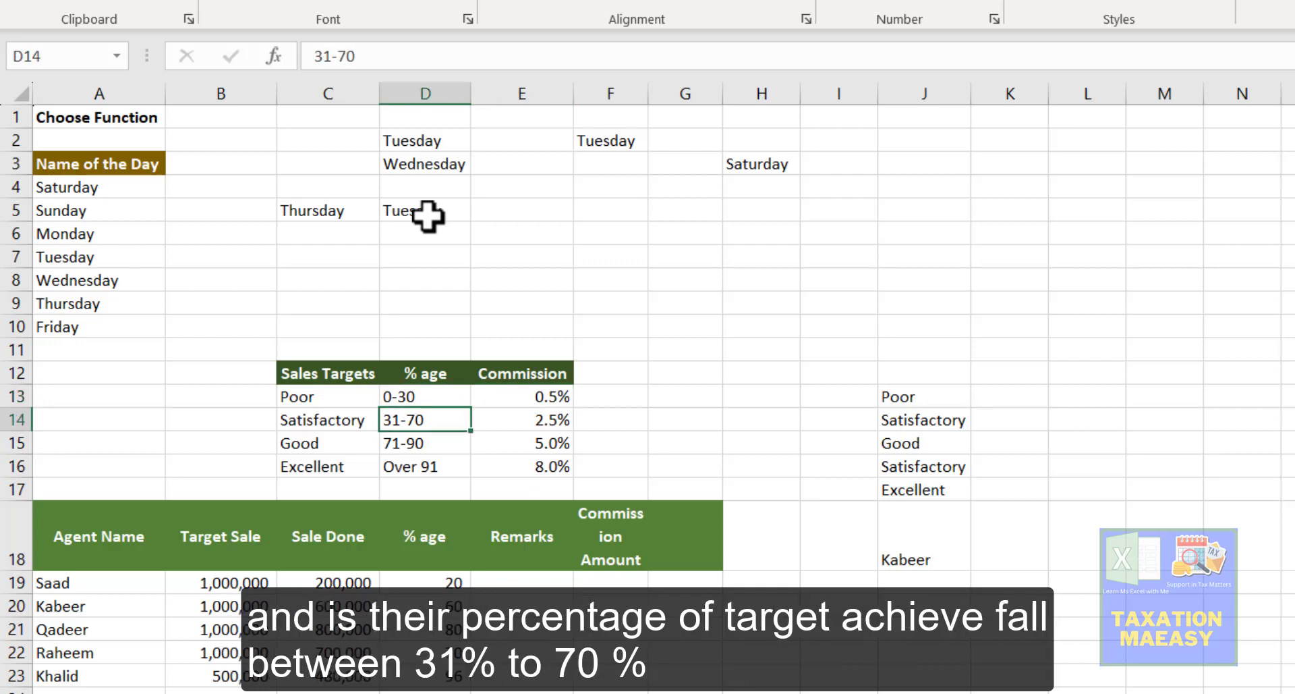
pyautogui.press('Right')
pyautogui.press('Left')
pyautogui.press('Down')
pyautogui.press('Down')
pyautogui.press('Down')
pyautogui.press('Down')
pyautogui.press('Down')
pyautogui.press('Down')
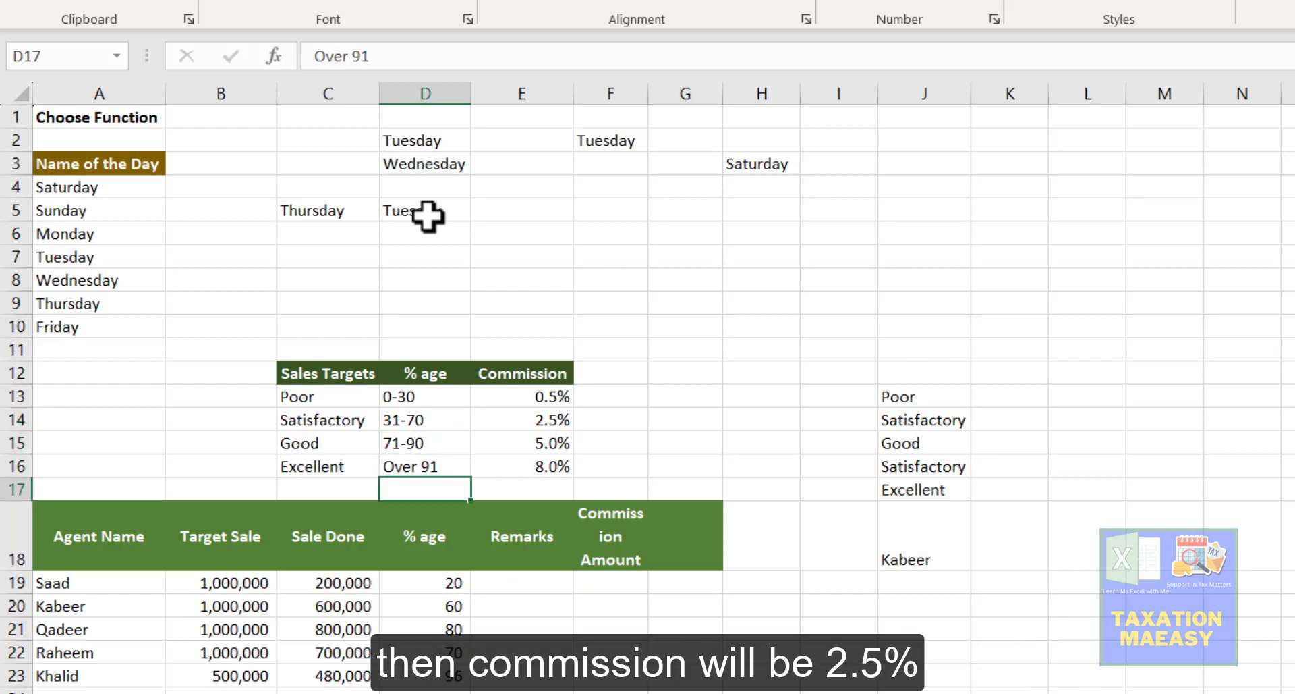
# Examine the 71-90 and Over 91 percentage ranges in the Sales Targets table alongside their Commission rates.
pyautogui.hotkey('shift', 'Down')
pyautogui.press('Up')
pyautogui.press('Up')
pyautogui.press('Up')
pyautogui.press('Up')
pyautogui.press('Up')
pyautogui.press('Up')
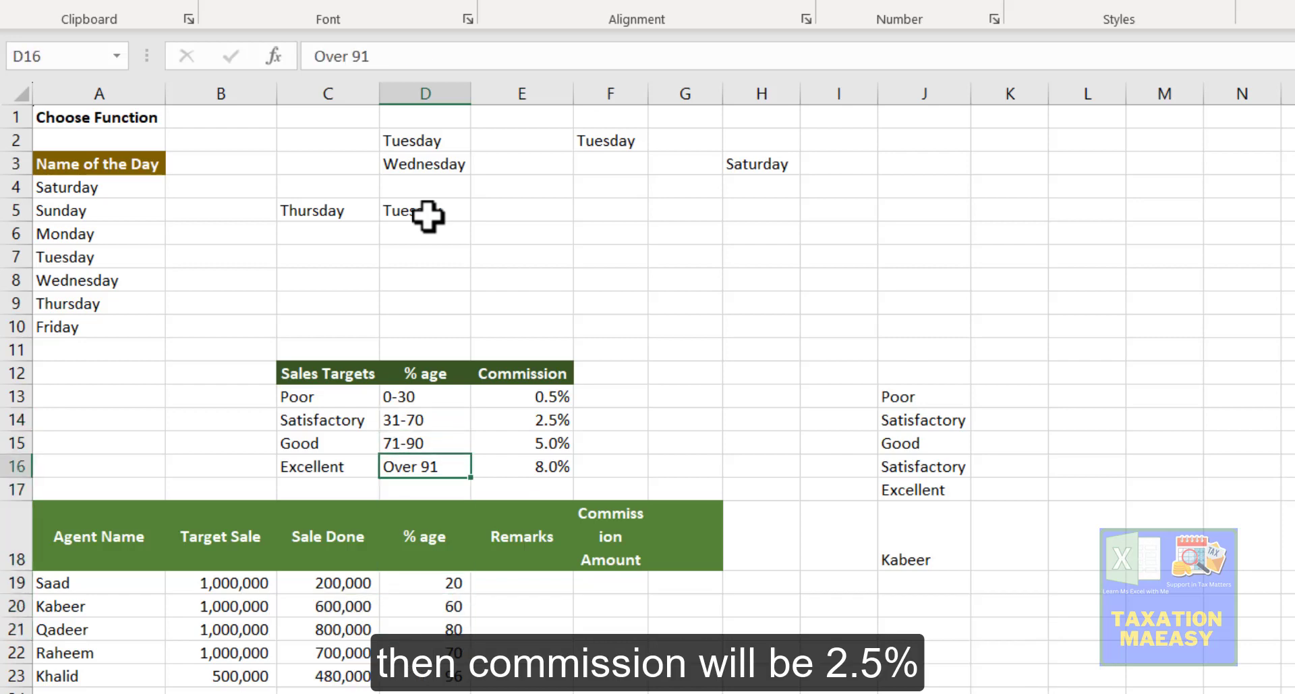
pyautogui.press('Right')
pyautogui.press('Left')
pyautogui.press('Down')
pyautogui.press('Right')
pyautogui.press('Left')
pyautogui.press('Down')
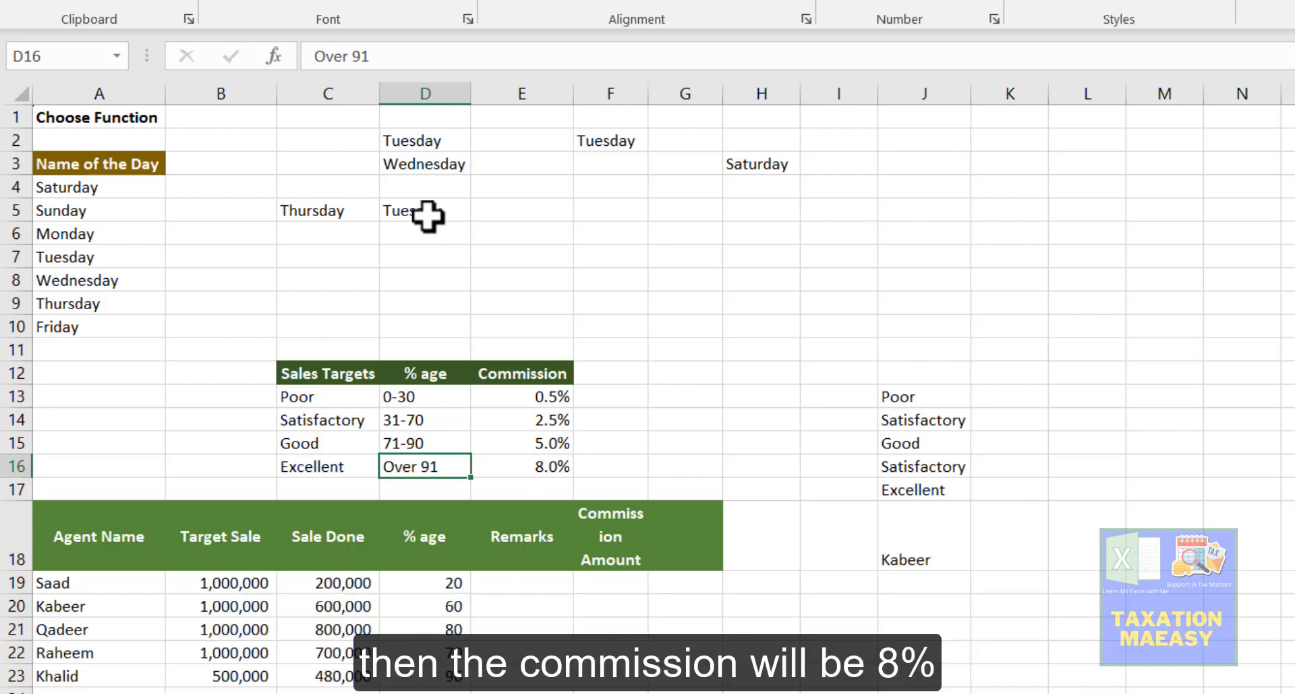
pyautogui.press('Right')
# Start a CHOOSE formula in Remarks cell E19, with an additional opening parenthesis for the index number.
pyautogui.press('Down')
pyautogui.press('Down')
pyautogui.press('Down')
pyautogui.press('Down')
pyautogui.press('Up')
pyautogui.press('Up')
pyautogui.press('Up')
pyautogui.press('Down')
pyautogui.press('Down')
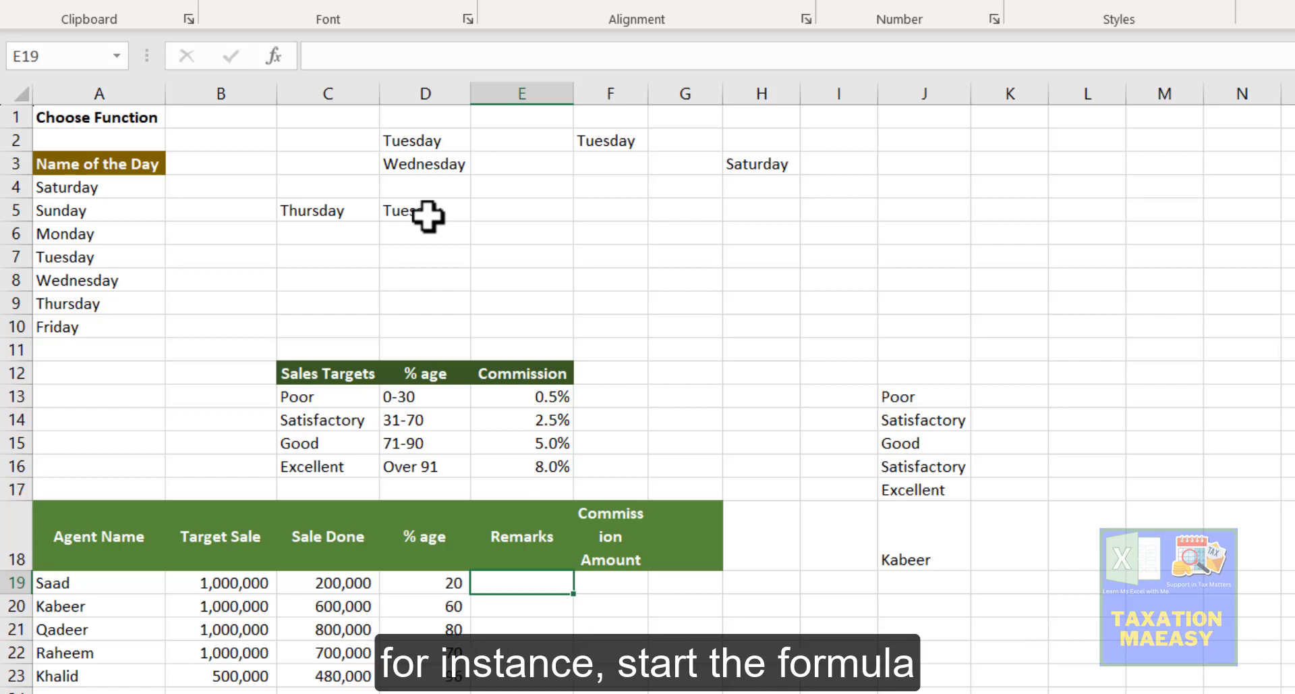
pyautogui.write('=')
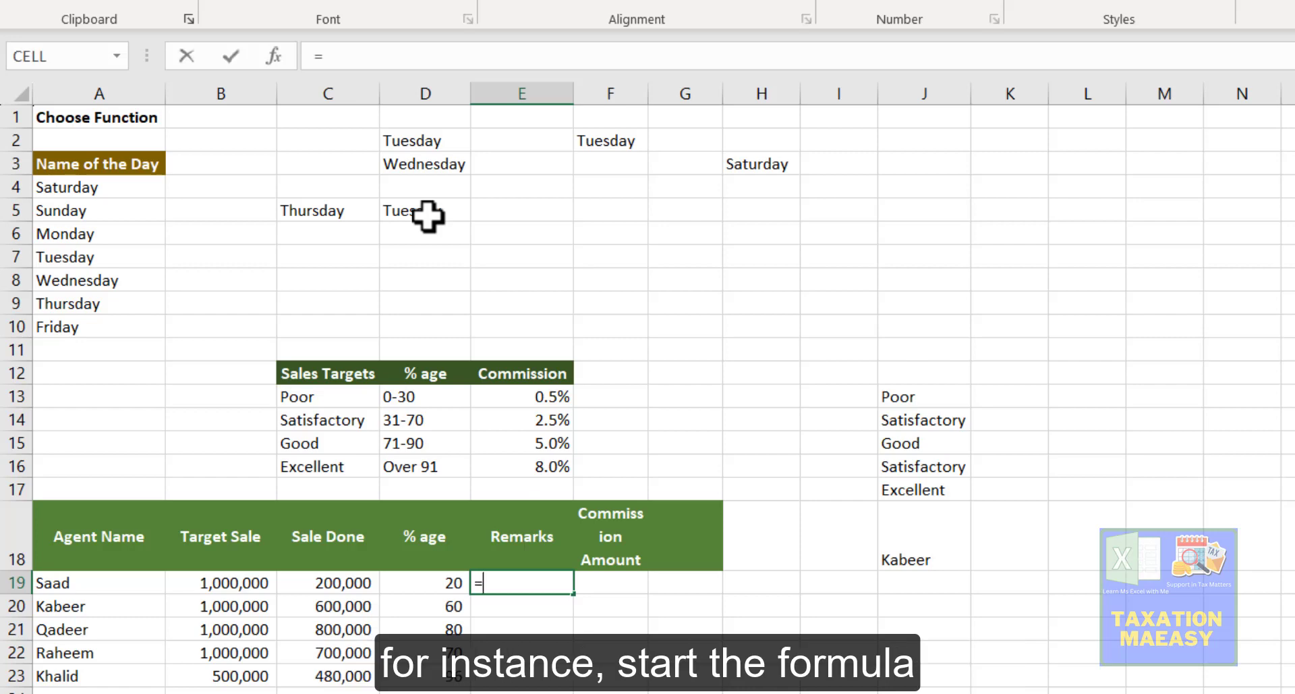
pyautogui.write('choose')
pyautogui.press('Tab')
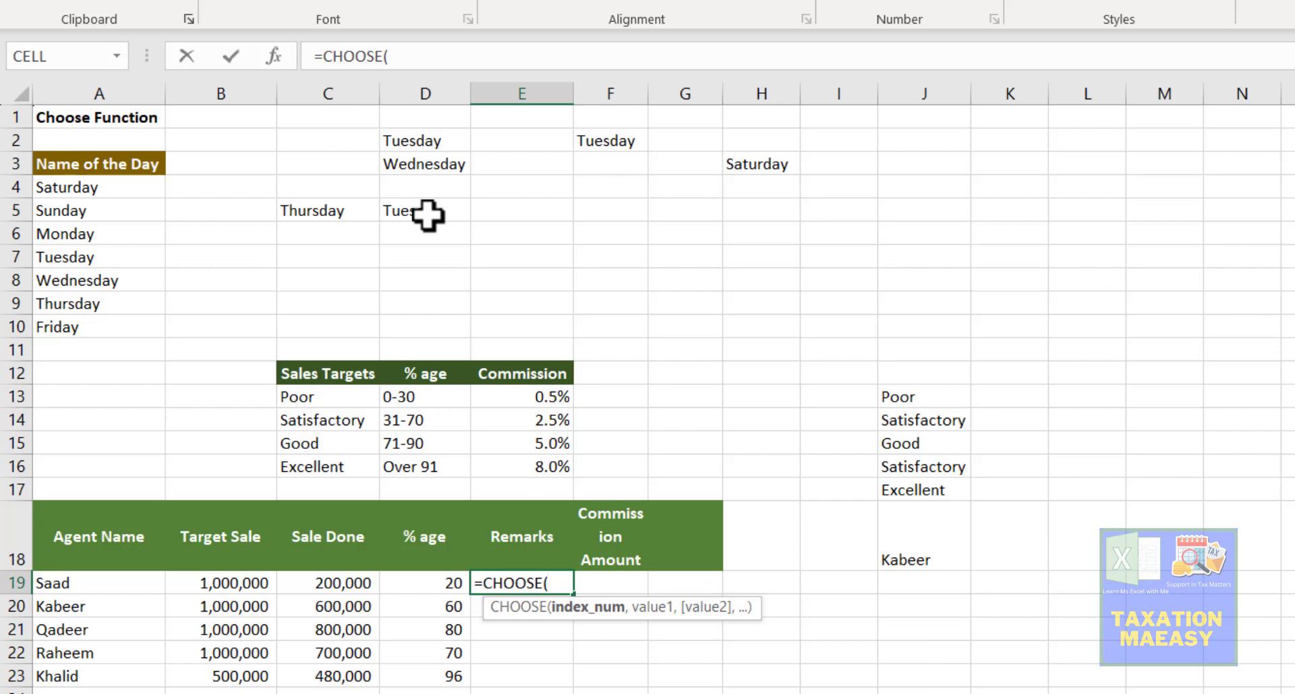
pyautogui.click(642, 2)
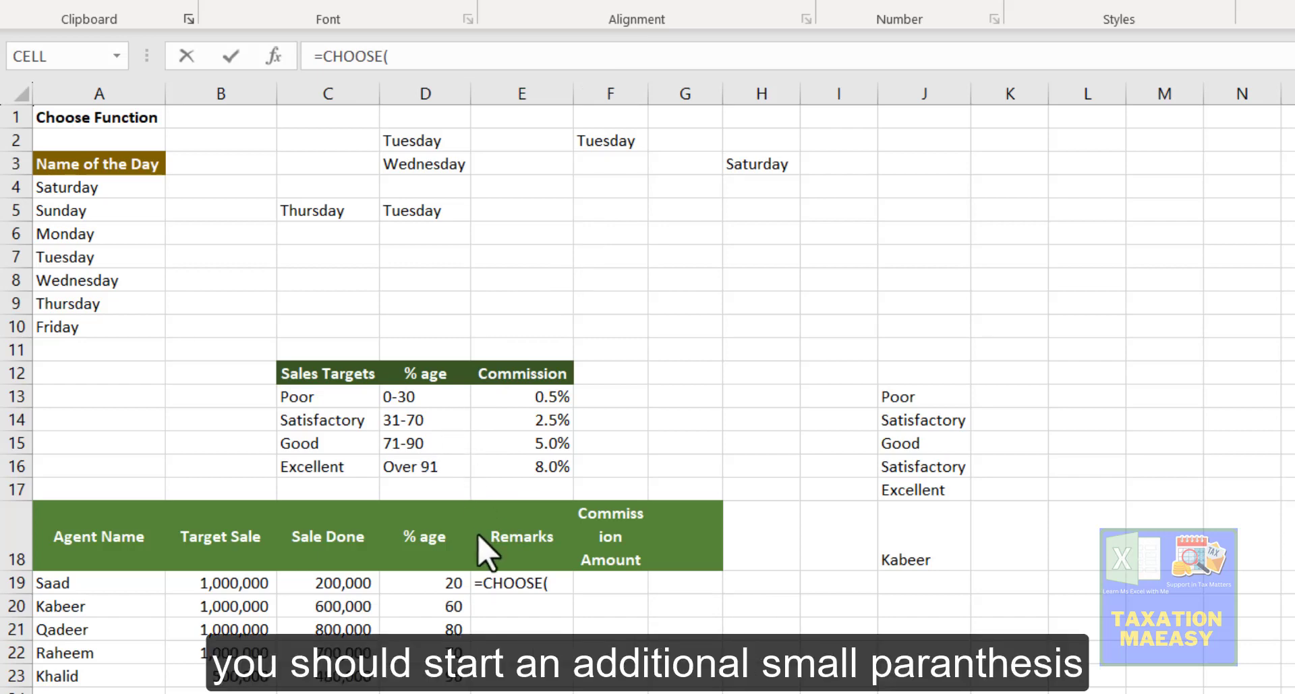
pyautogui.click(405, 57)
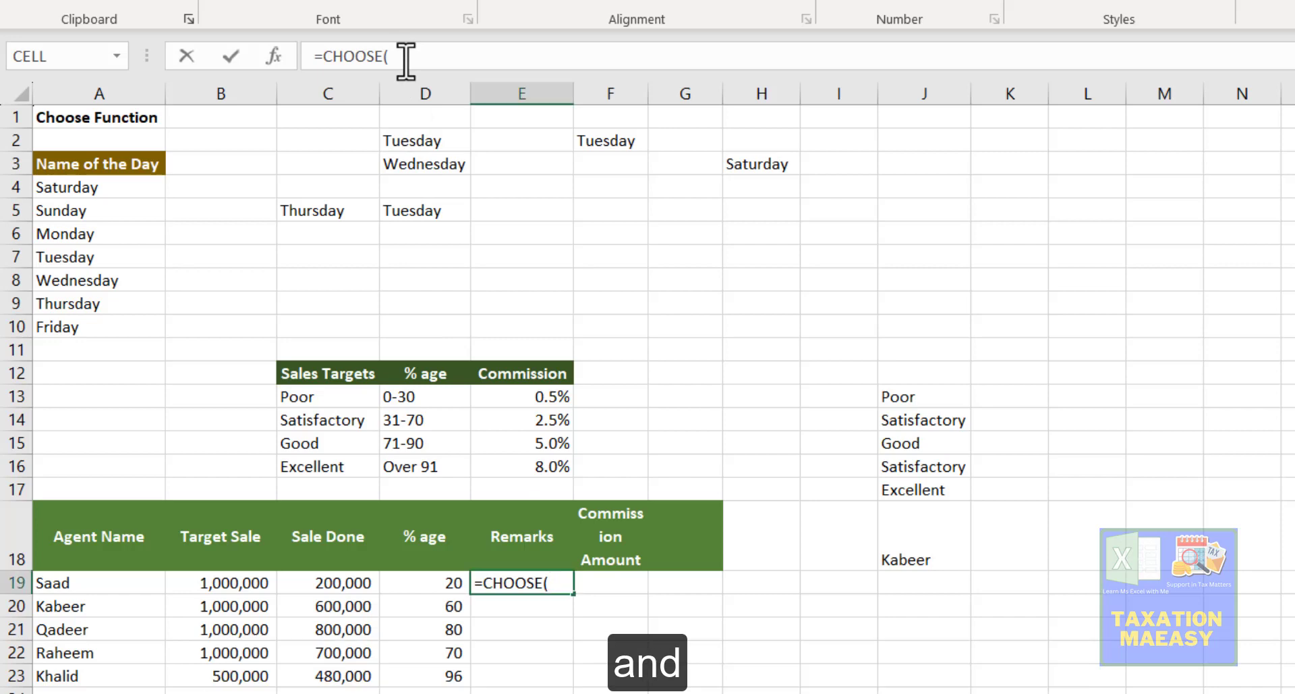
pyautogui.write('(')
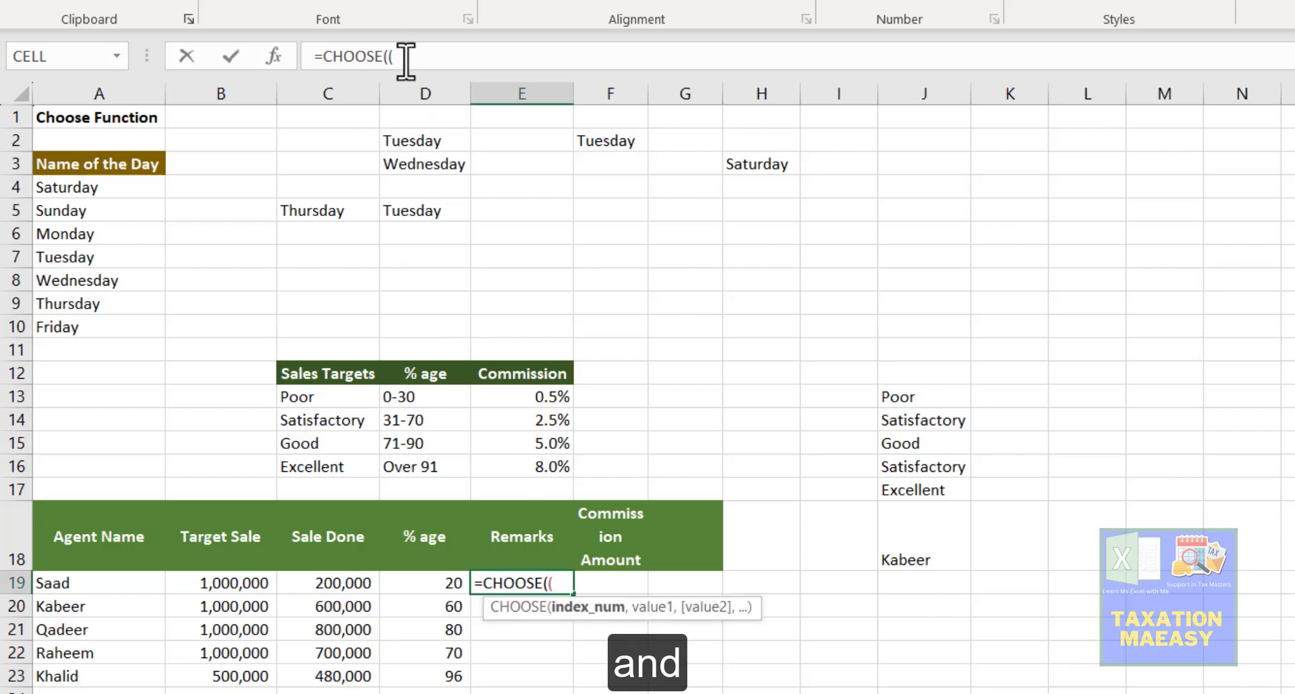
# Enter (D19>=0) as the first condition of the CHOOSE index number in E19.
pyautogui.click(435, 585)
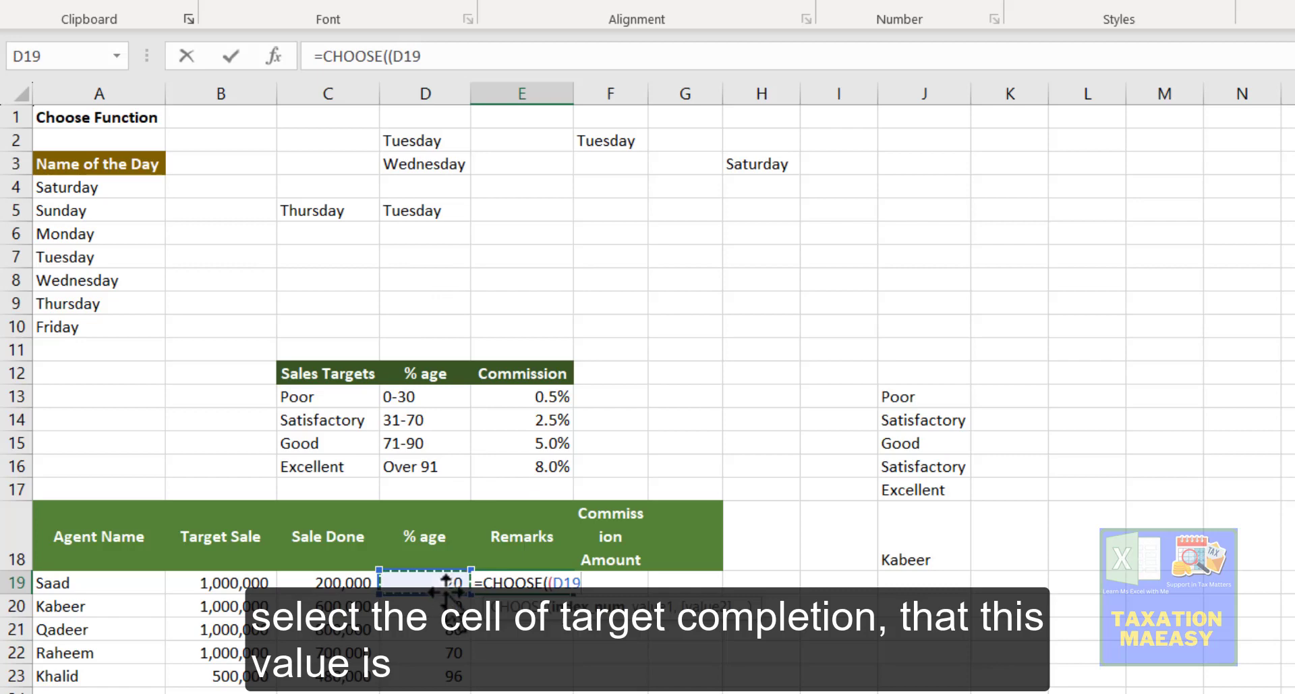
pyautogui.write('?')
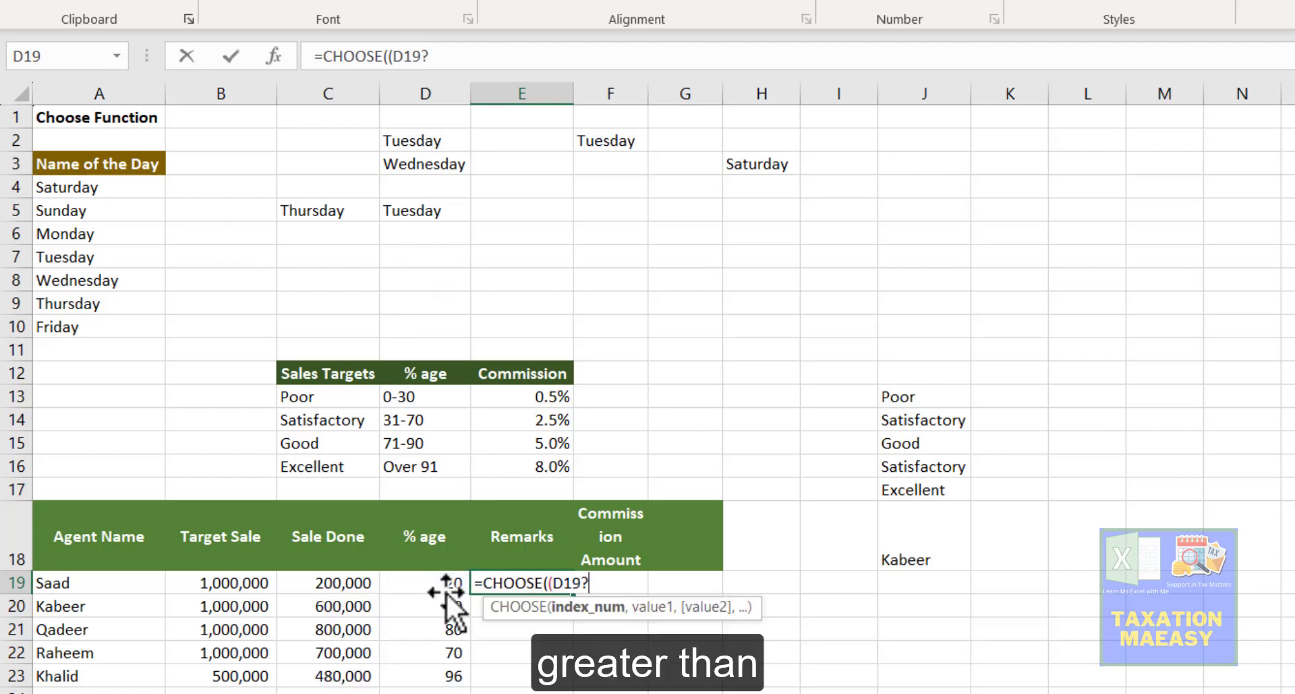
pyautogui.press('BackSpace')
pyautogui.write('>')
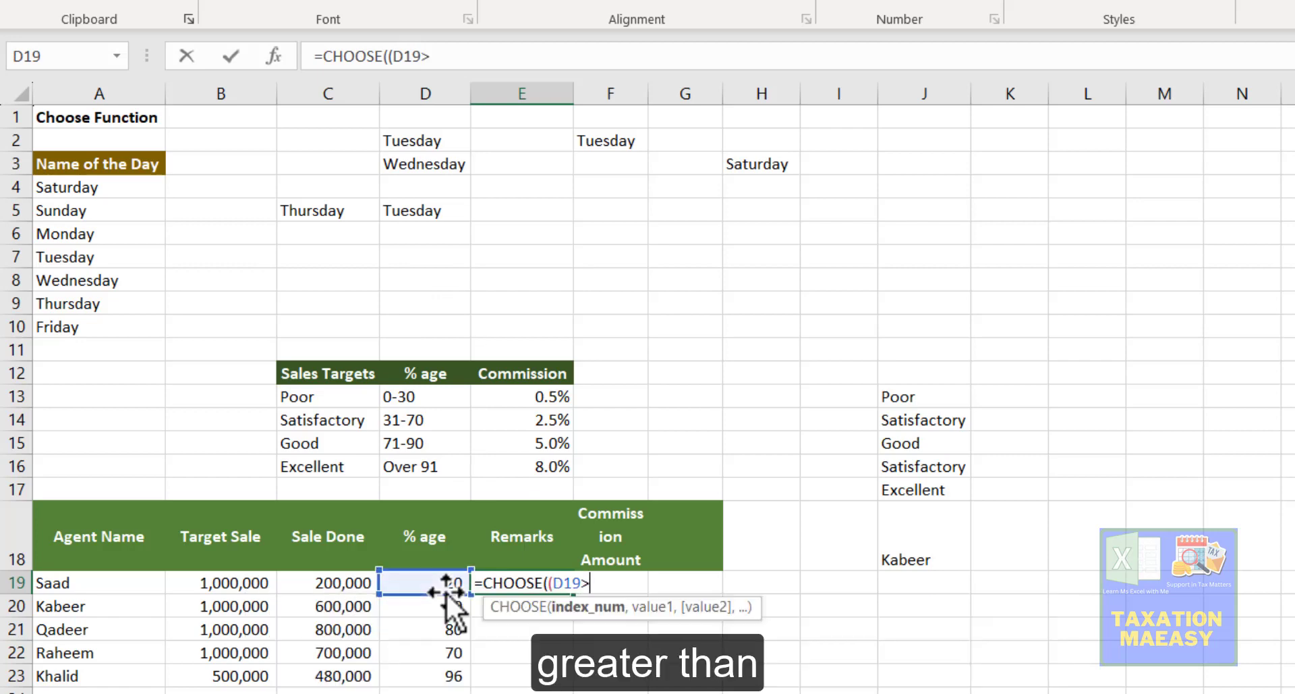
pyautogui.write('=,')
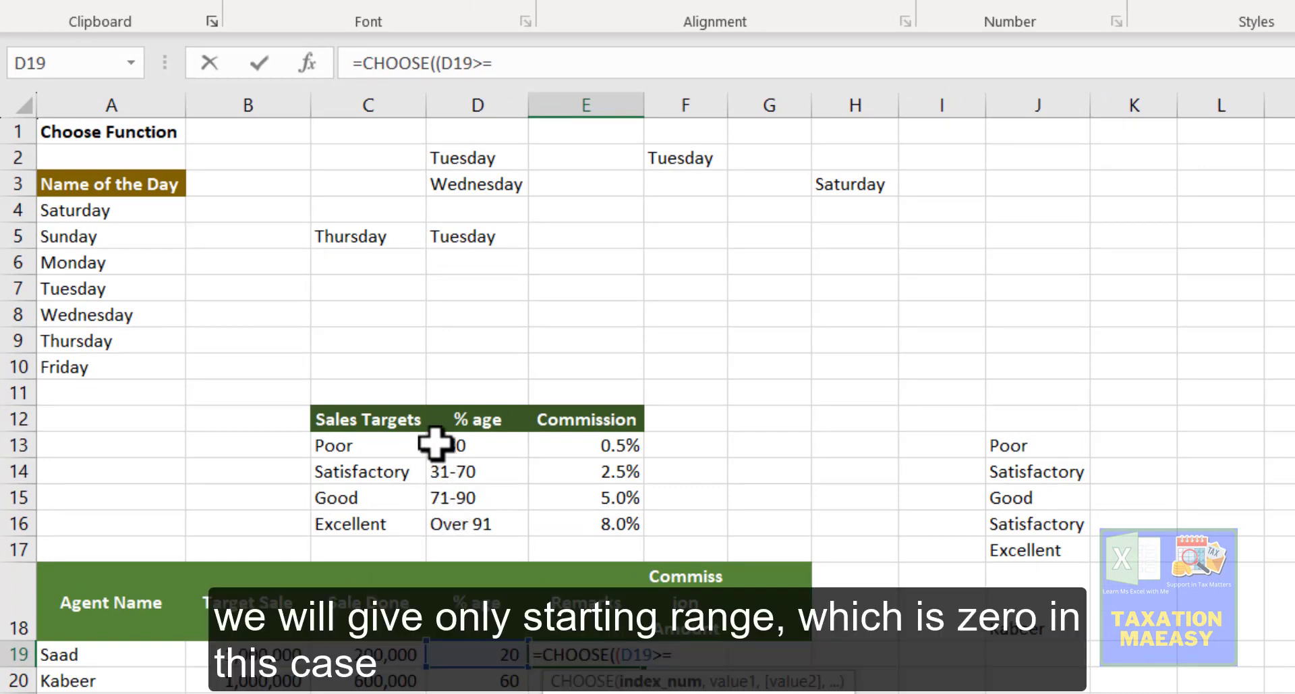
pyautogui.press('BackSpace')
pyautogui.write('0')
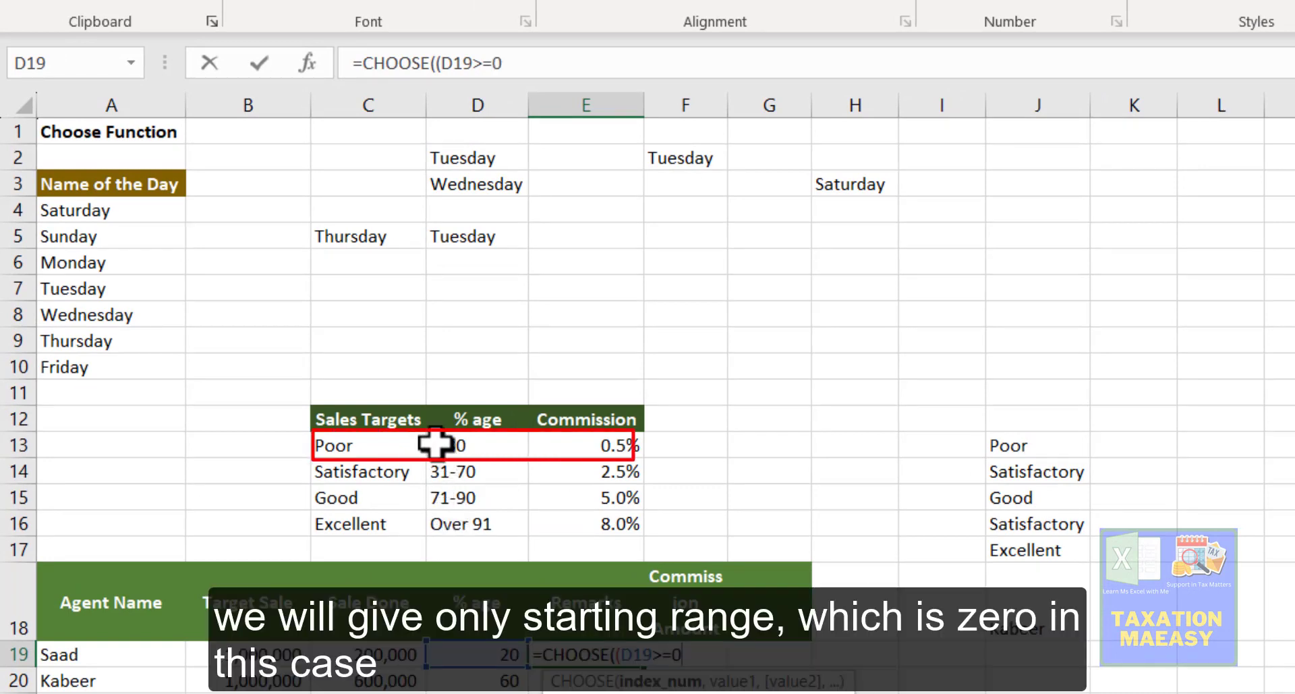
pyautogui.write('(')
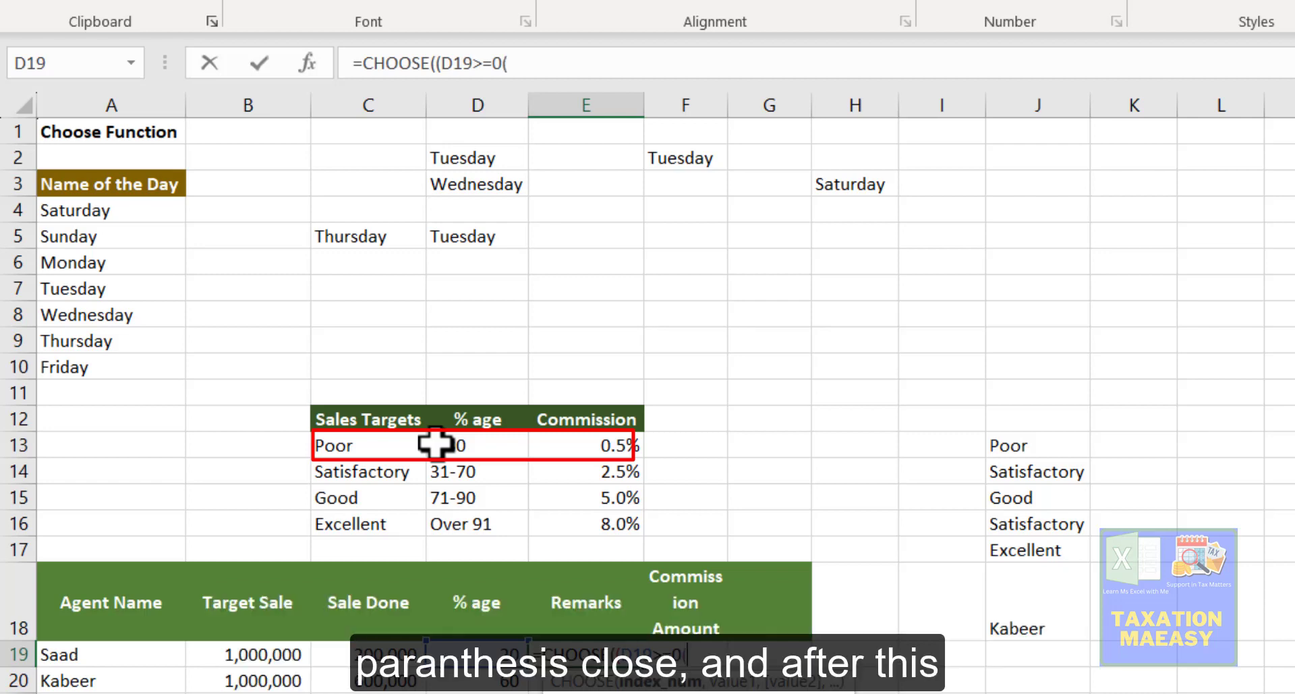
pyautogui.press('BackSpace')
pyautogui.write(')')
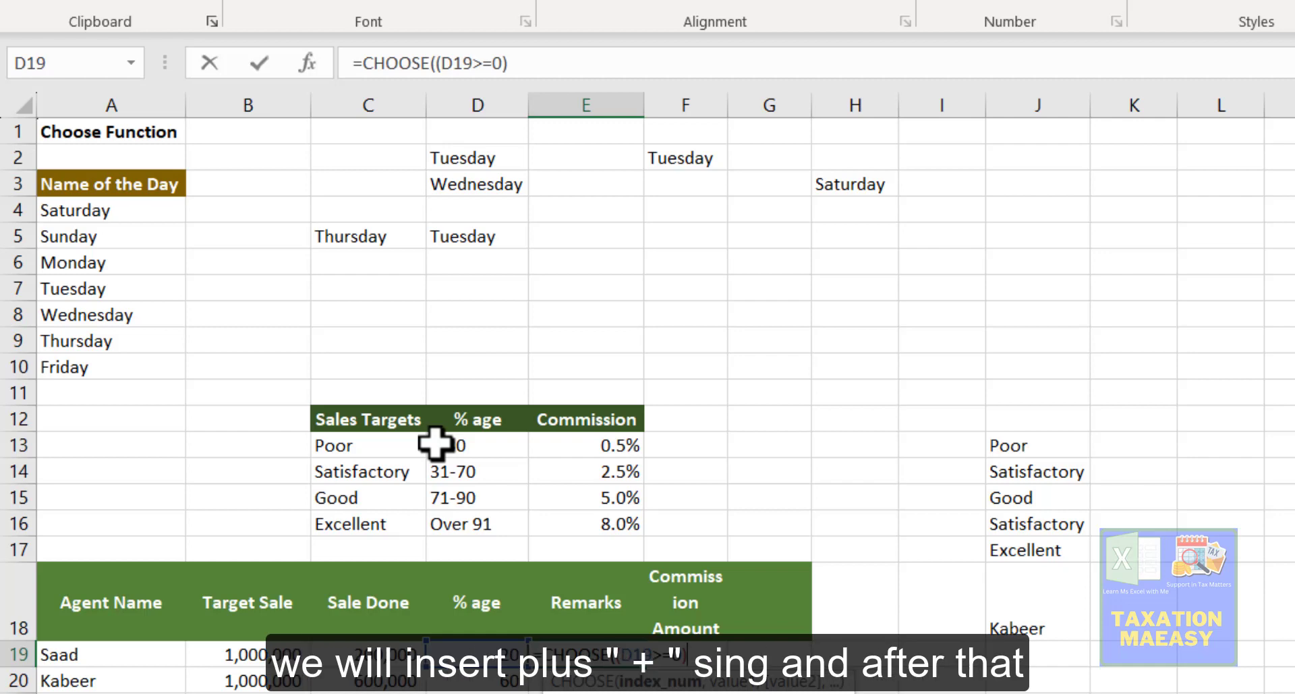
# Add the conditions +(D19>=31) and +(D19>=71) to the CHOOSE index number in E19.
pyautogui.write('+')
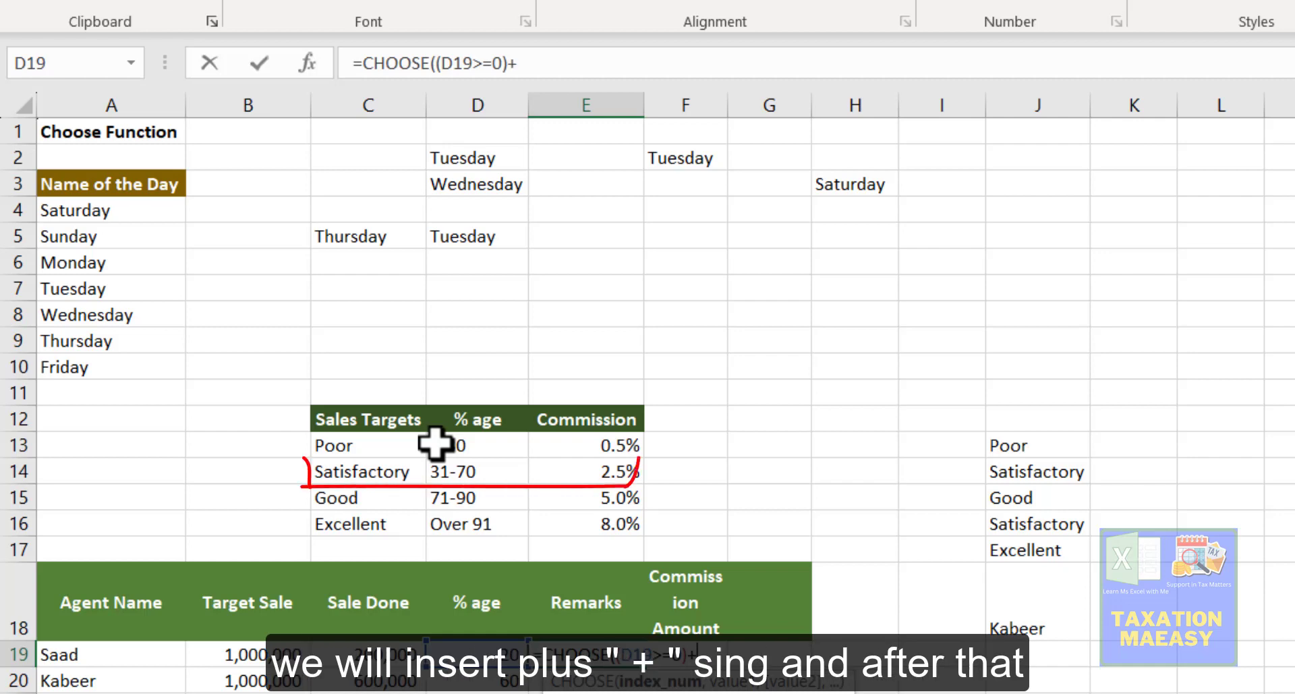
pyautogui.write('(')
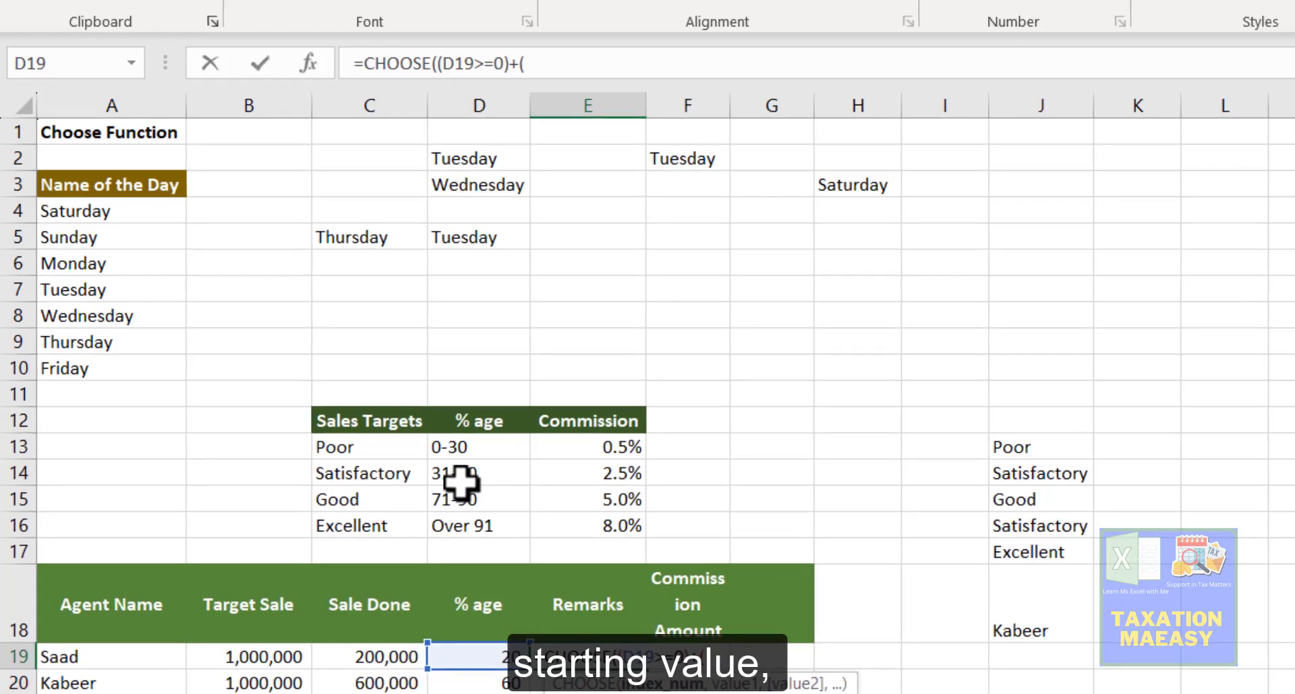
pyautogui.click(472, 653)
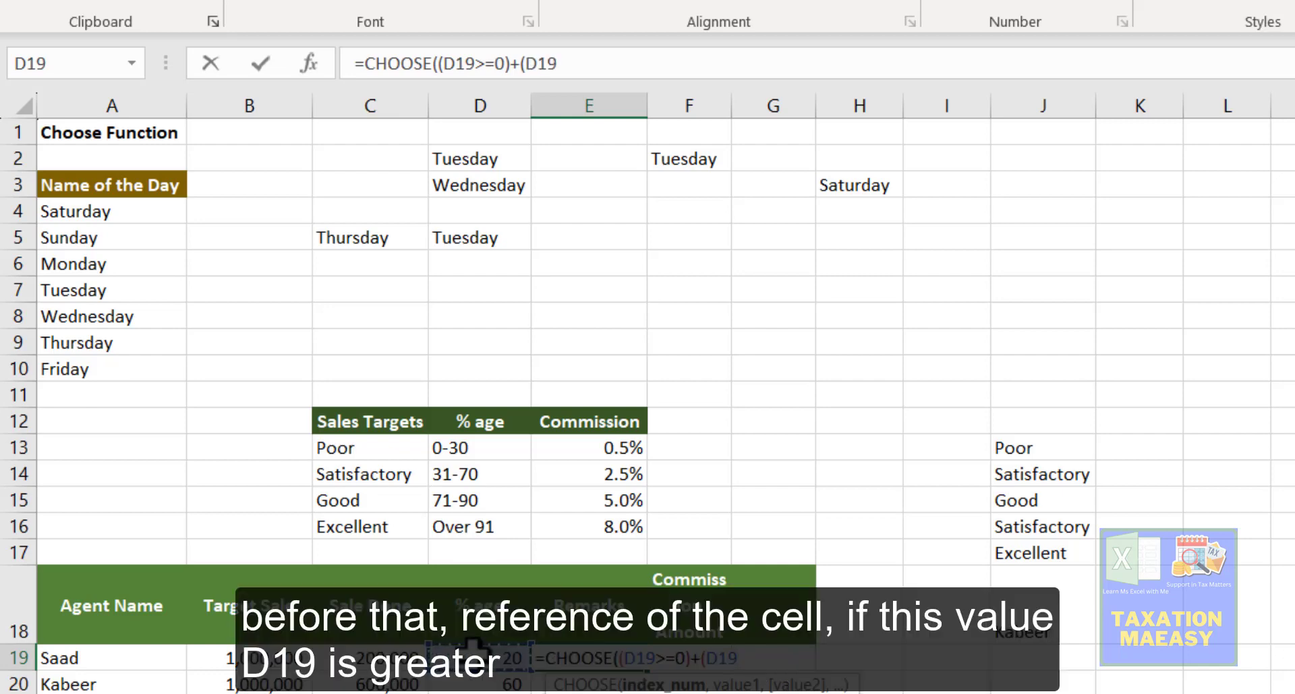
pyautogui.write('>=31)+(')
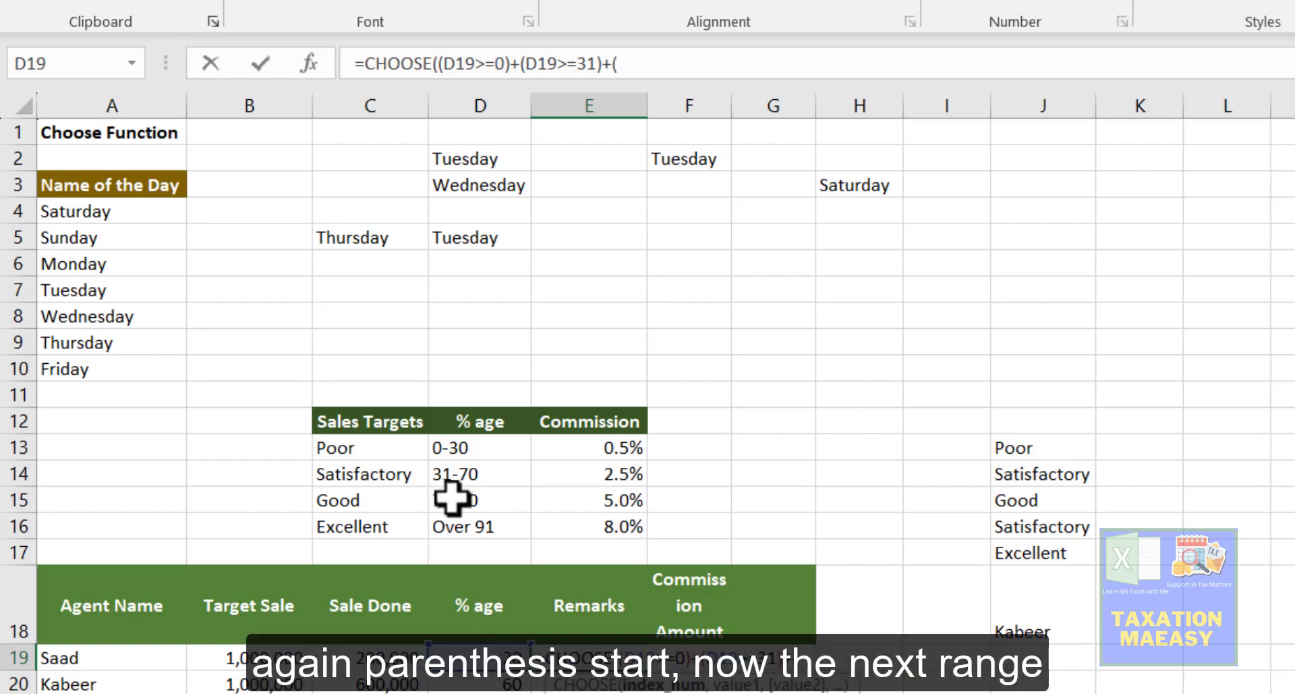
pyautogui.click(482, 654)
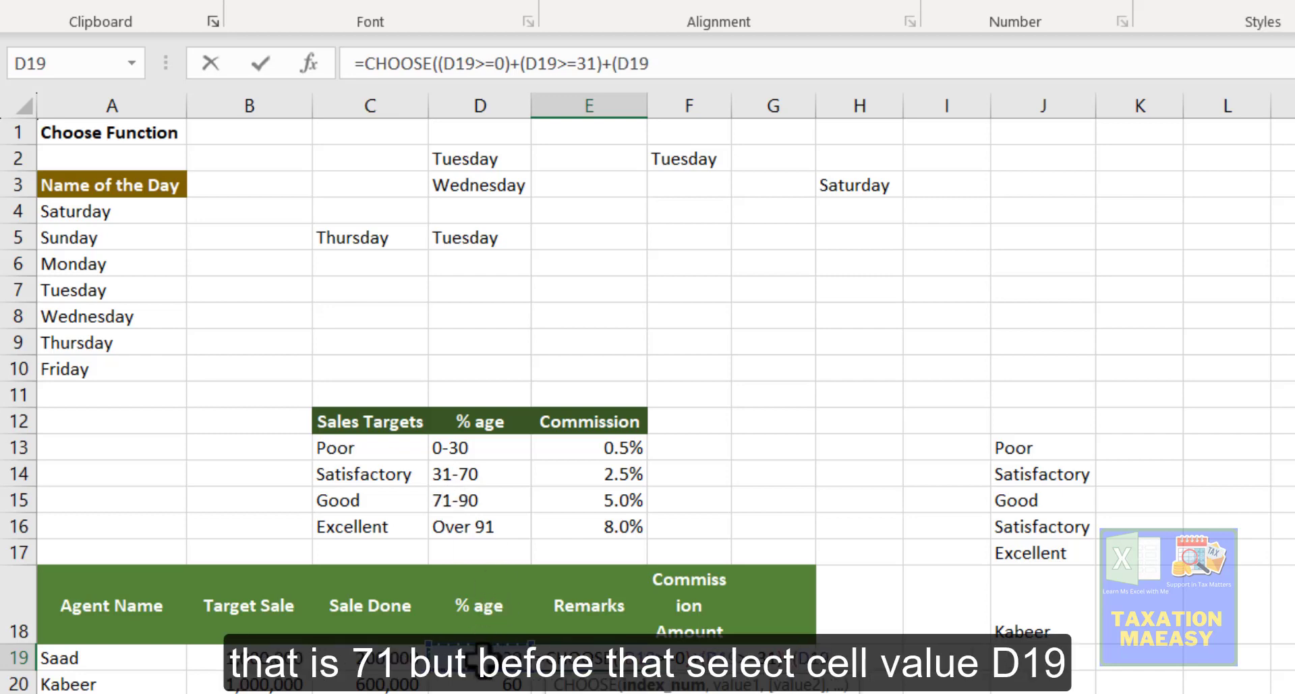
pyautogui.write('>=71(')
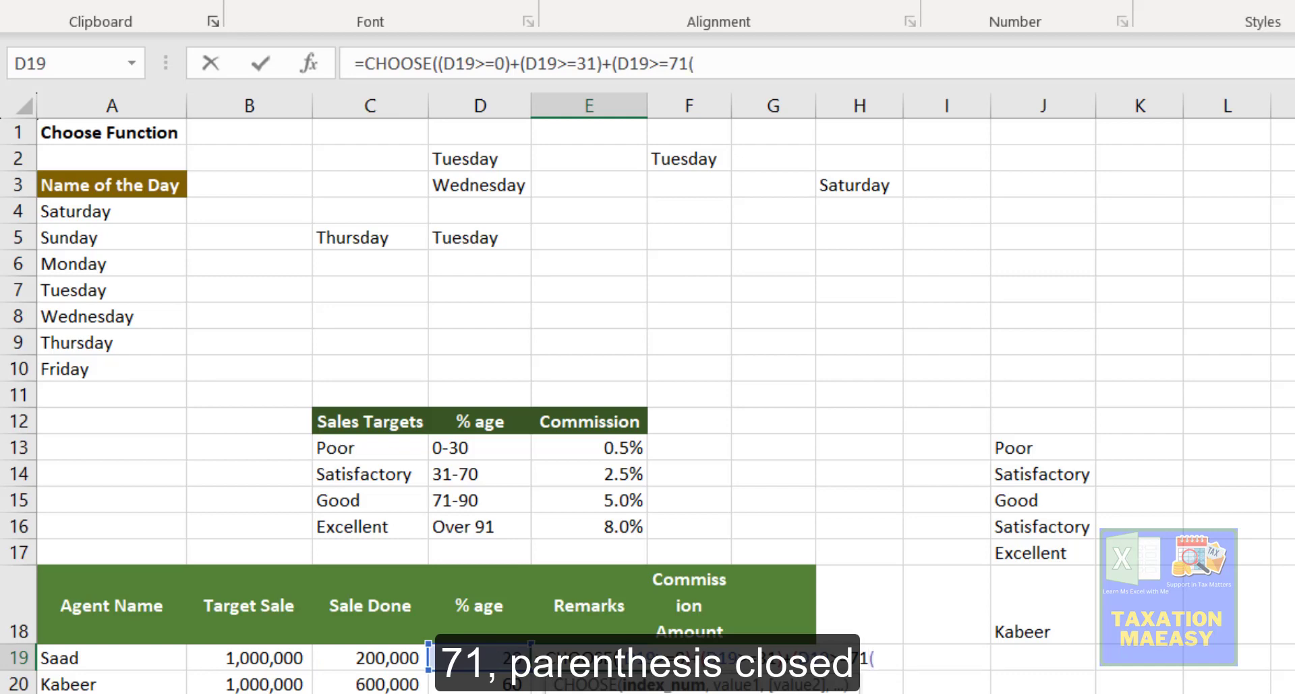
pyautogui.press('BackSpace')
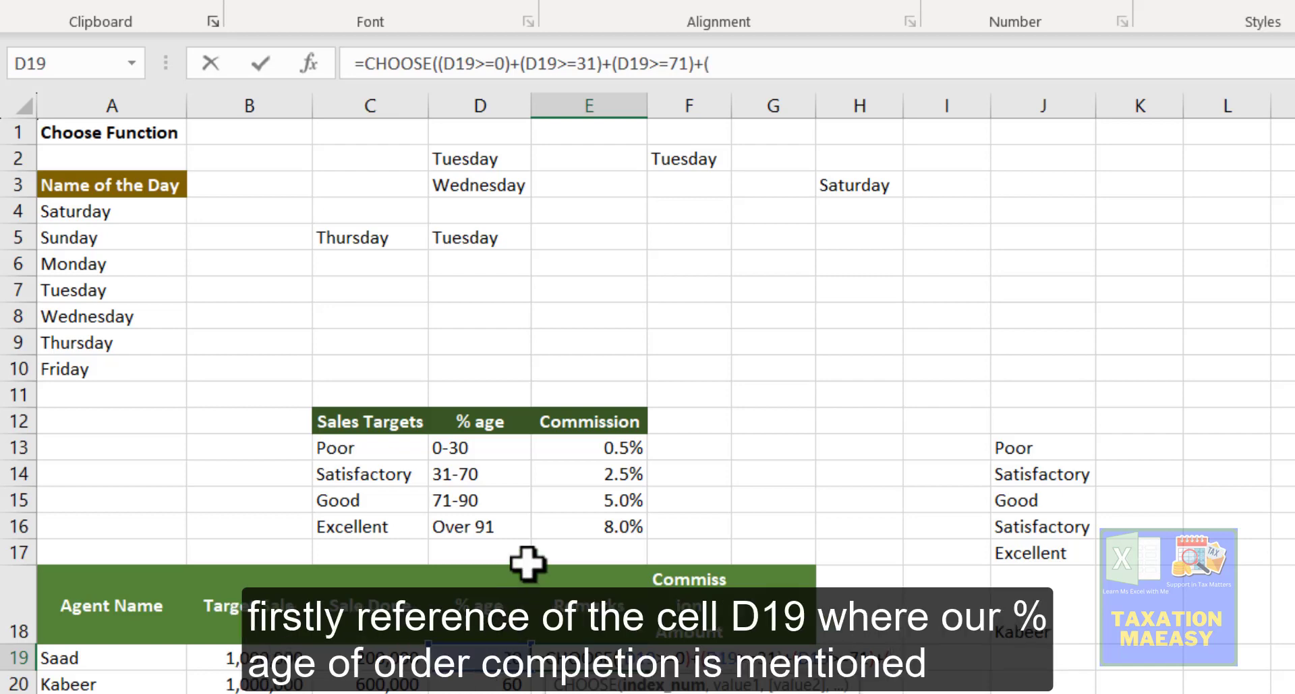
# Complete the CHOOSE index number in E19 with the fourth condition, (D19>=91).
pyautogui.click(486, 666)
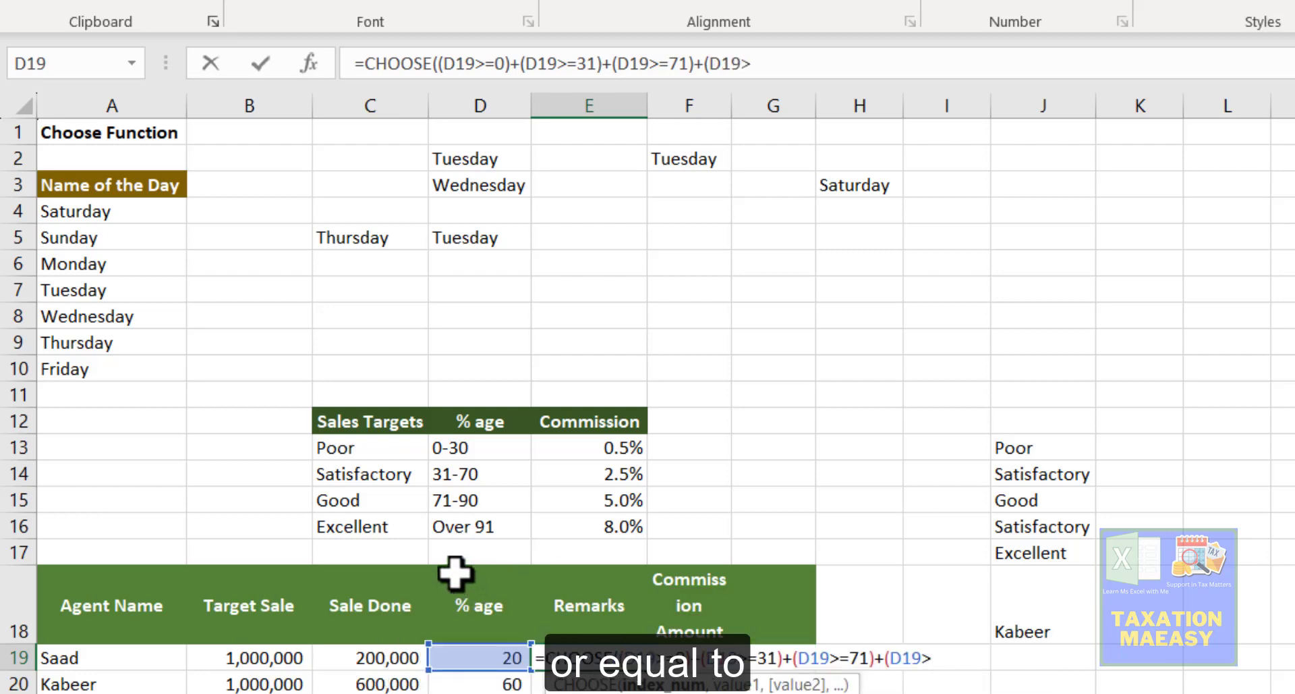
pyautogui.press('BackSpace')
pyautogui.press('BackSpace')
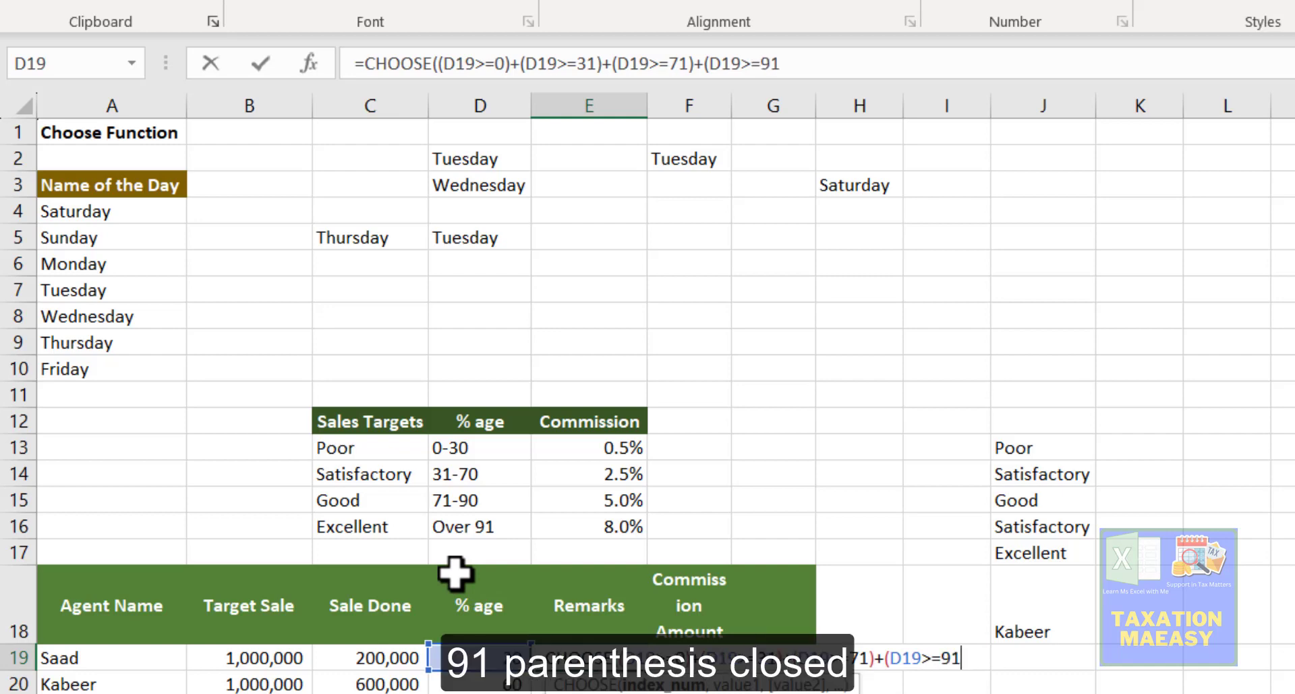
pyautogui.press('BackSpace')
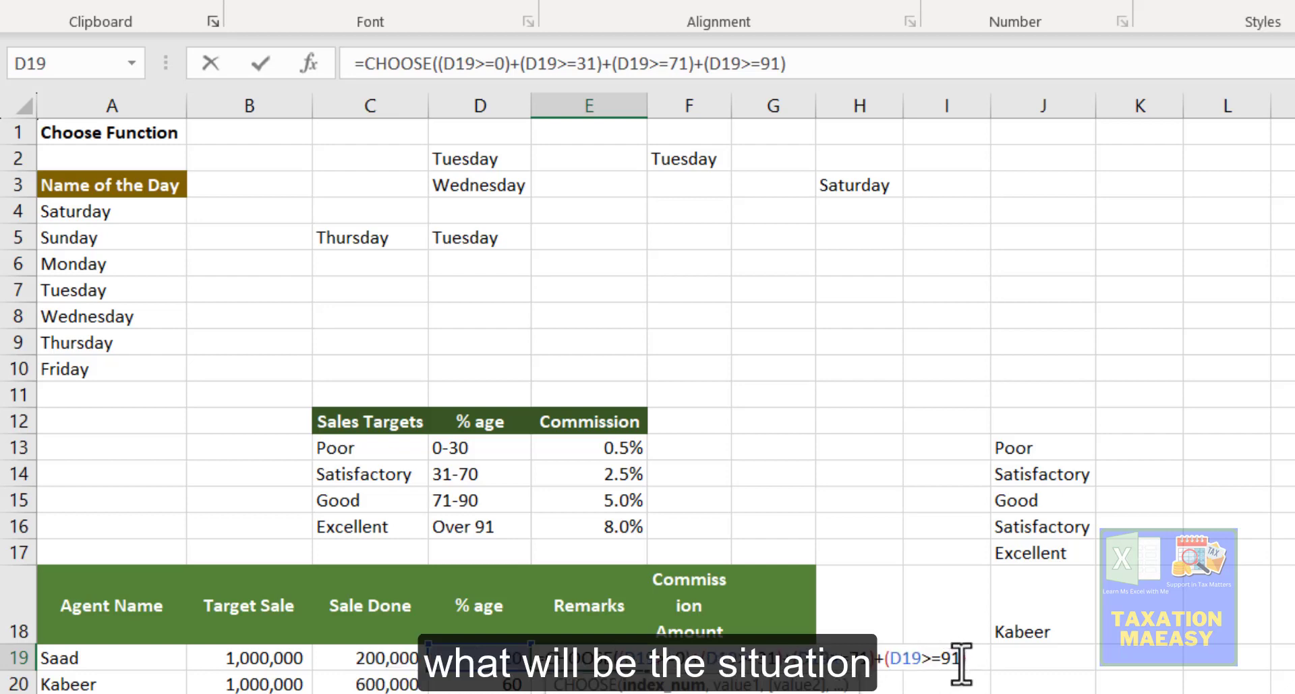
# Complete the CHOOSE formula in E19 with the commission cells E13, E14, E15 and E16 as its four values.
pyautogui.write(',')
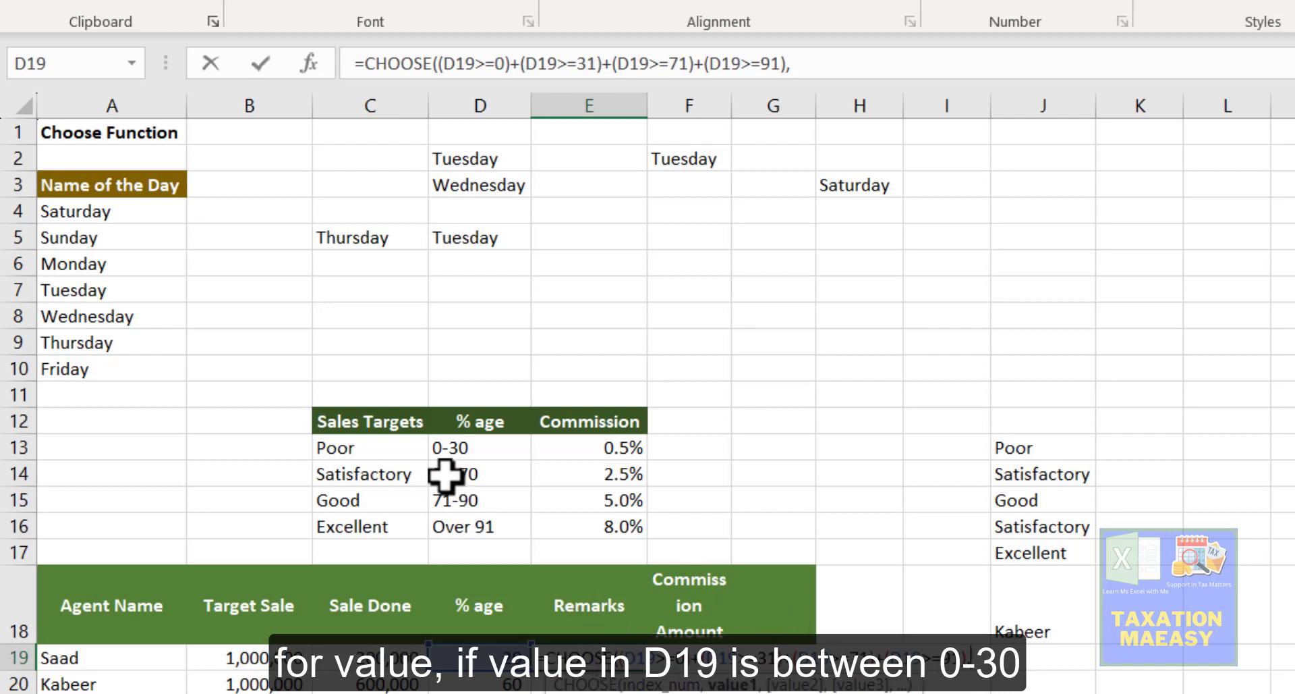
pyautogui.click(612, 446)
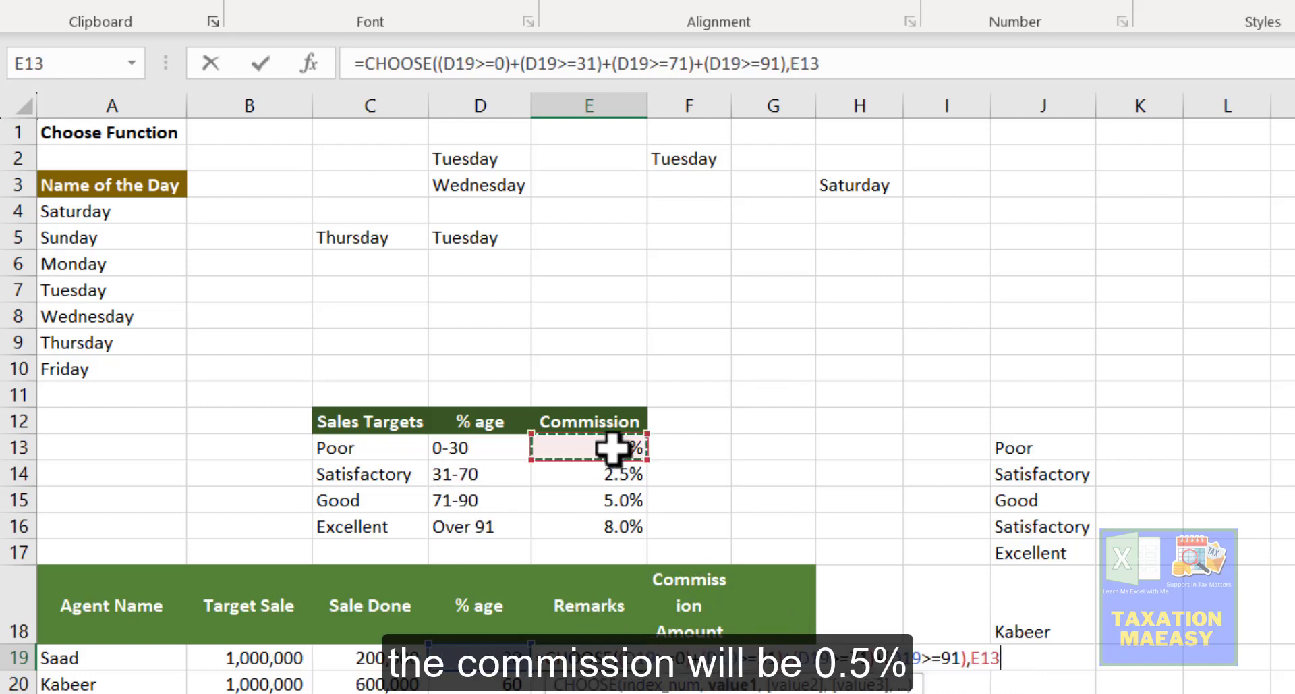
pyautogui.write(',')
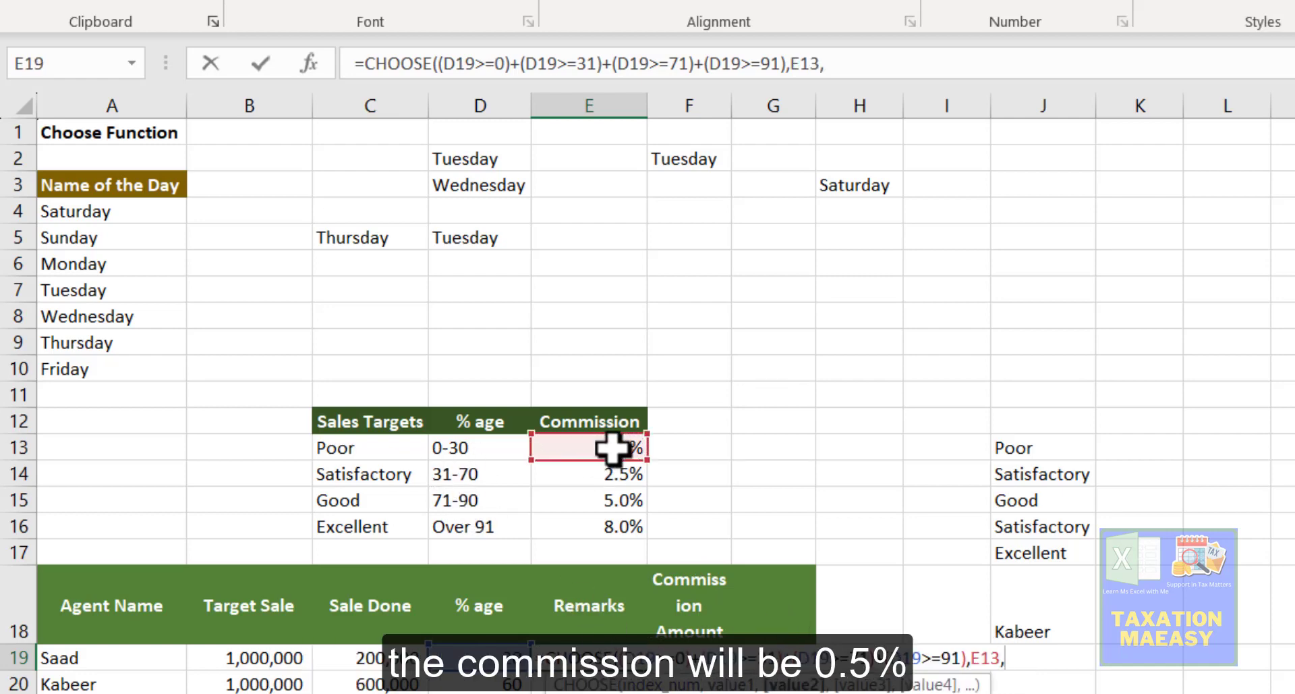
pyautogui.click(597, 472)
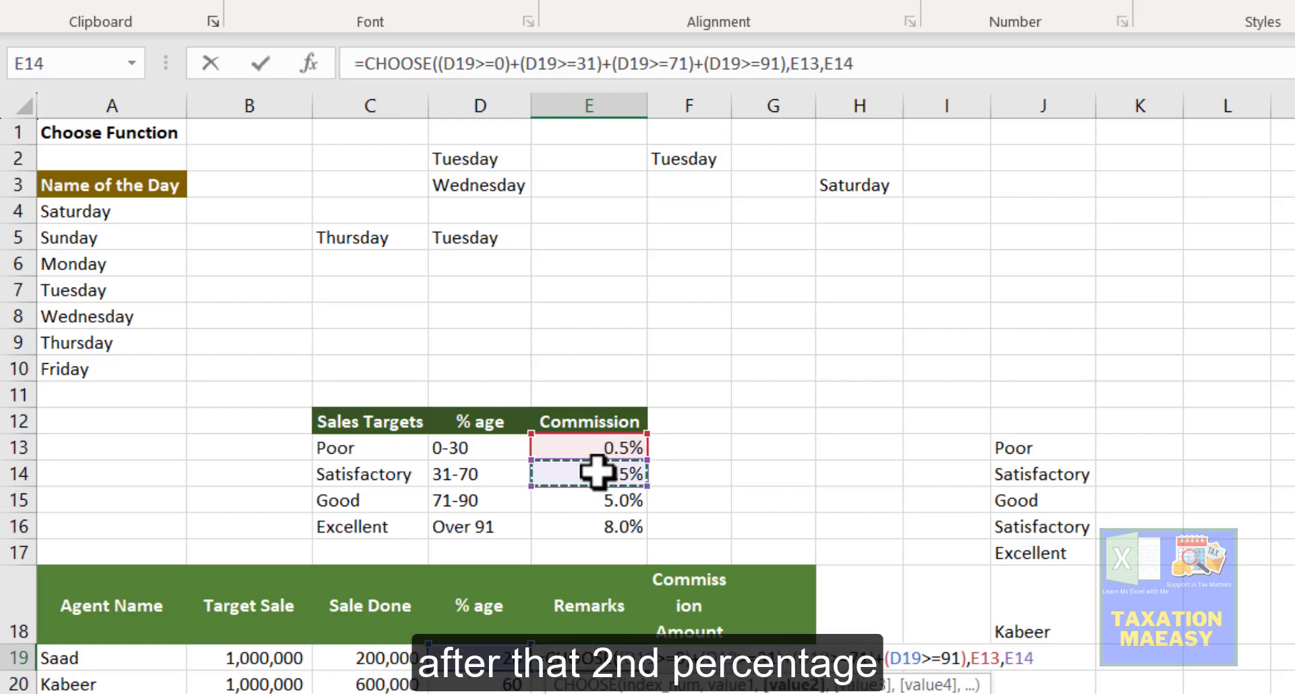
pyautogui.write(',')
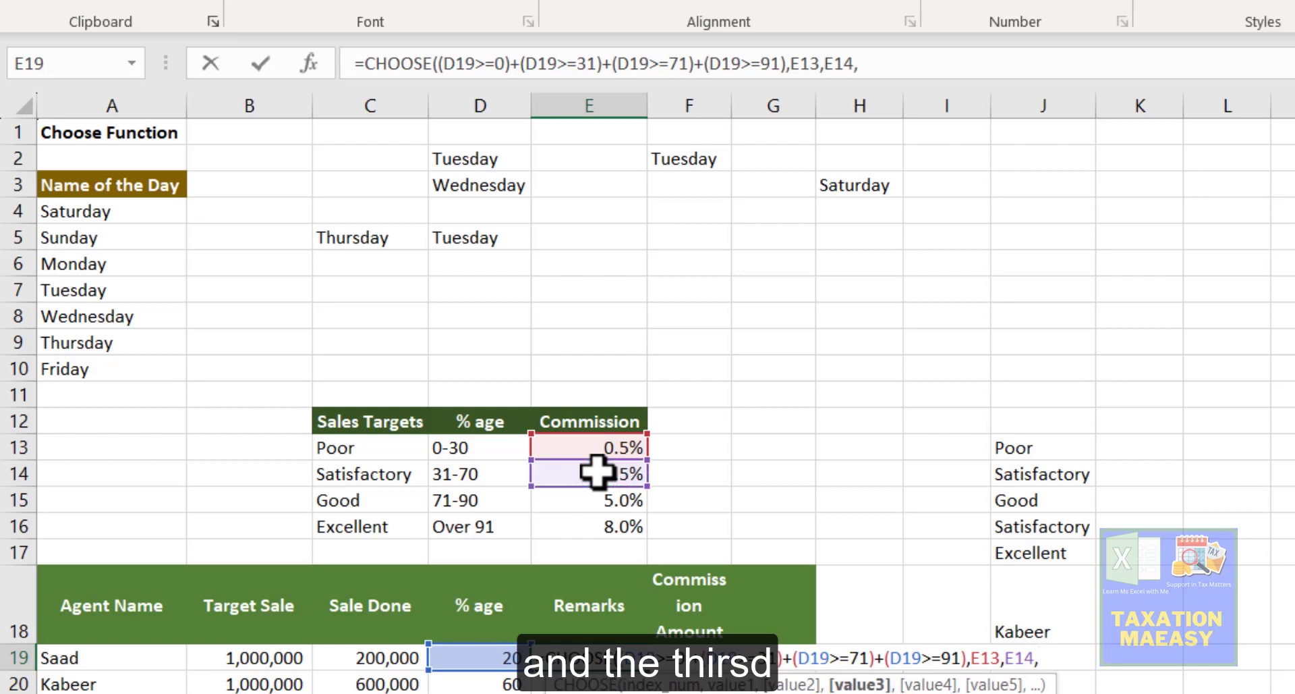
pyautogui.click(599, 505)
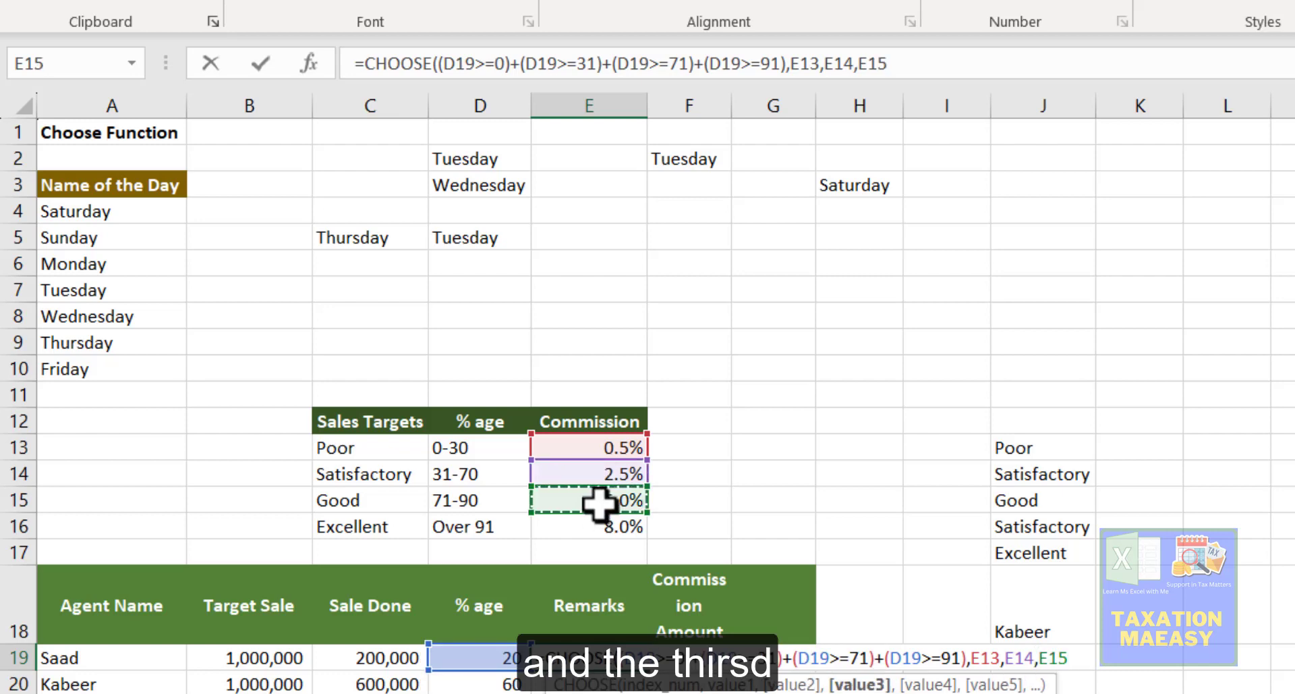
pyautogui.write(',')
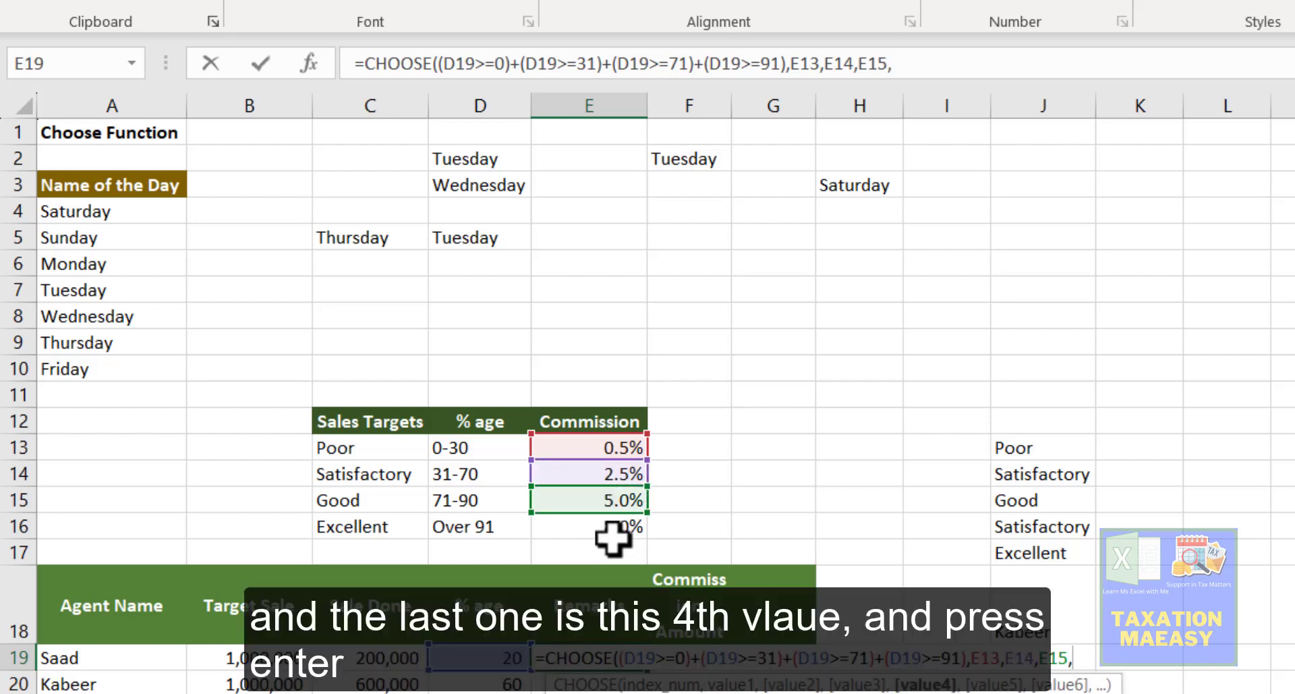
pyautogui.click(610, 533)
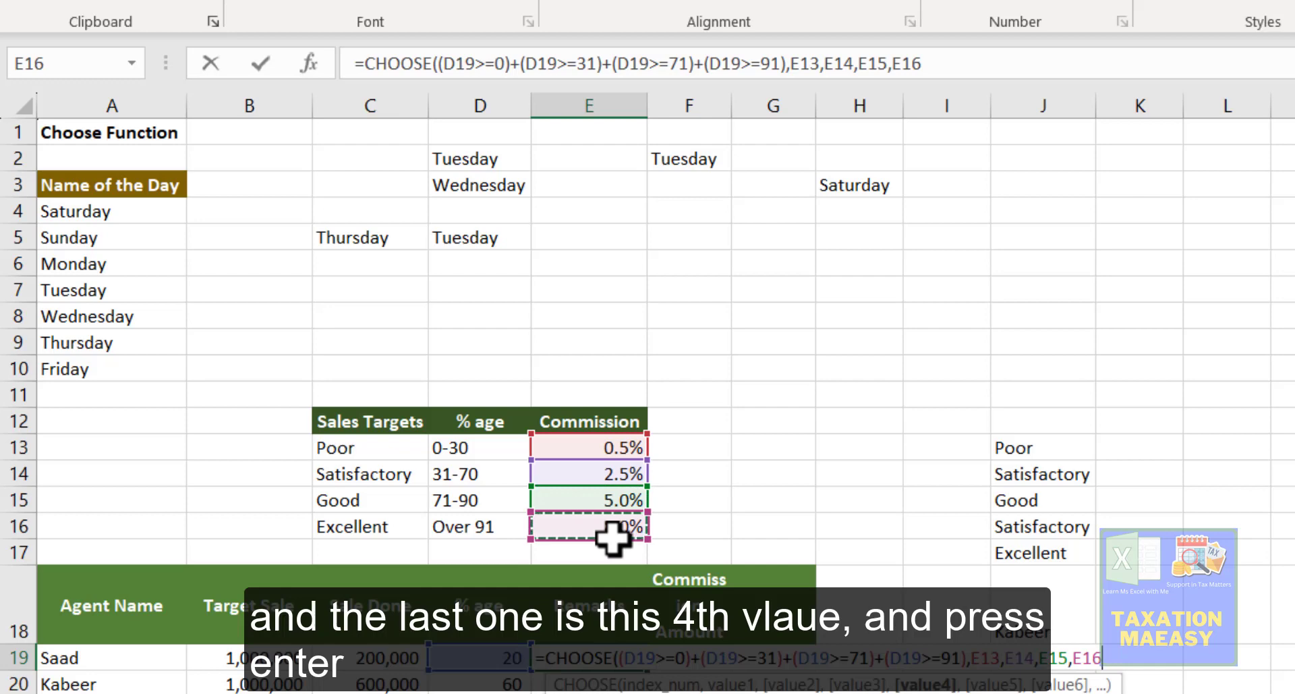
pyautogui.press('Return')
pyautogui.press('Return')
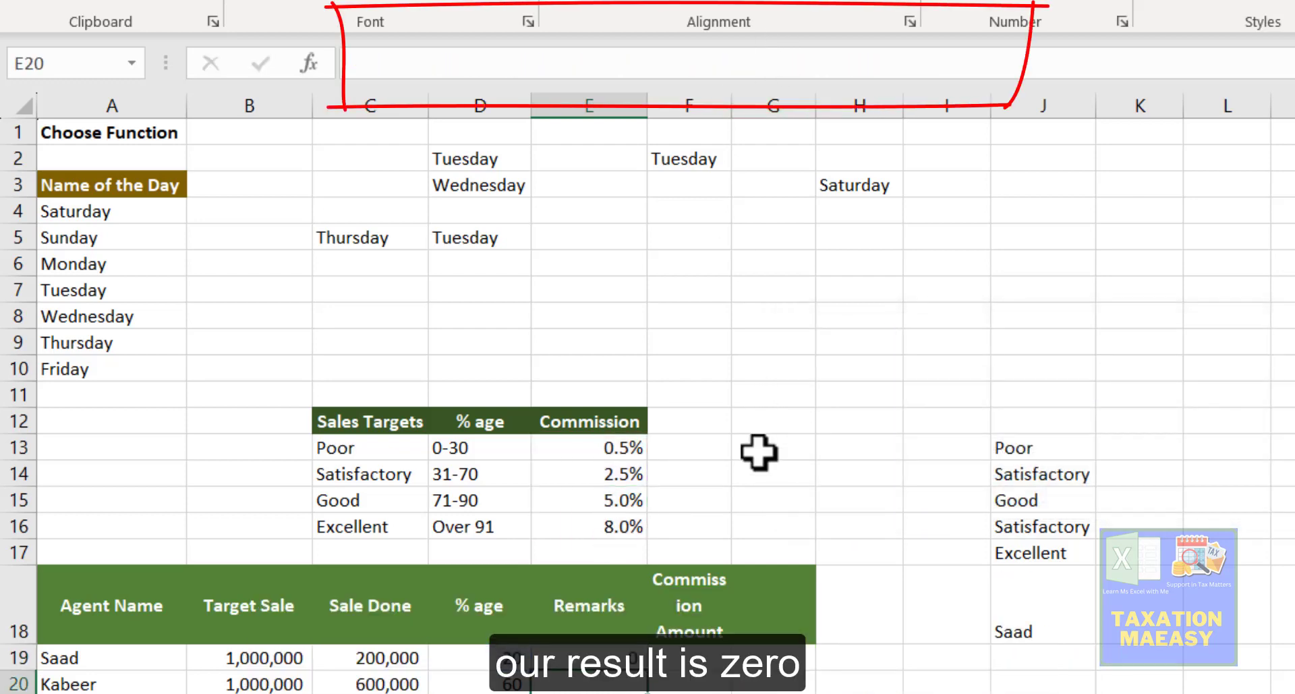
# Increase the decimal places shown in E19 and format the cell as a percentage.
pyautogui.click(607, 661)
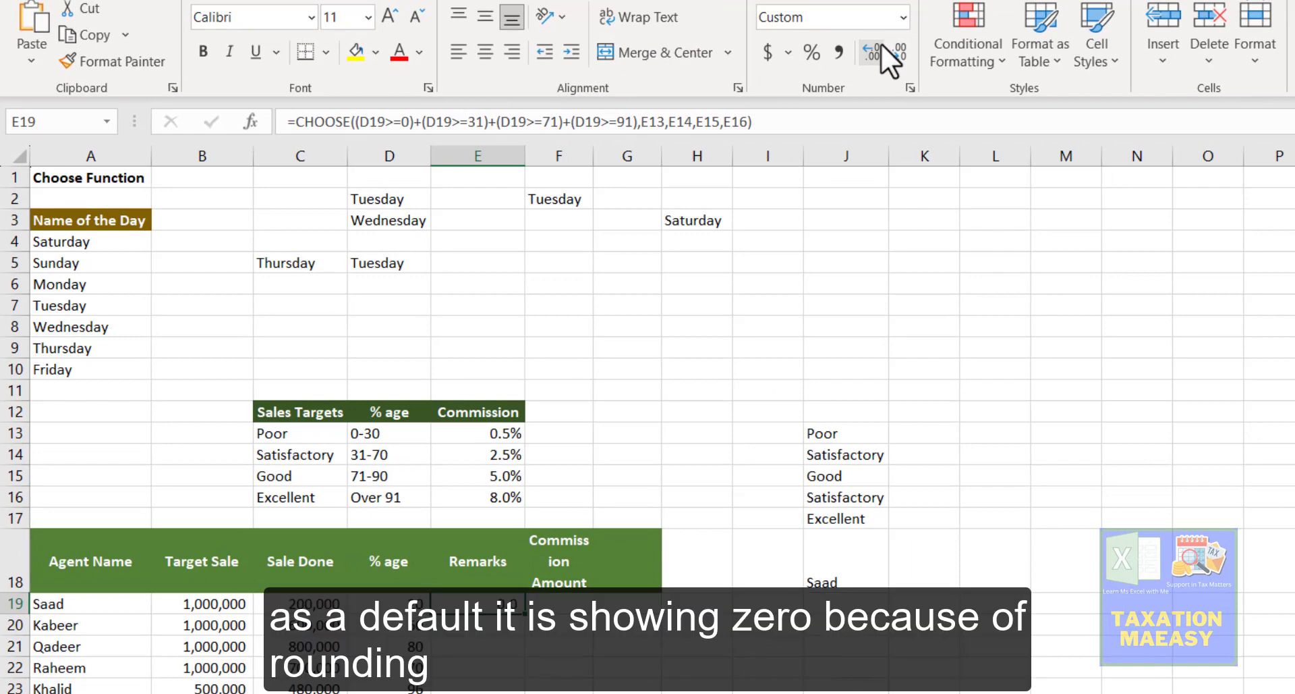
pyautogui.click(881, 44)
pyautogui.click(882, 43)
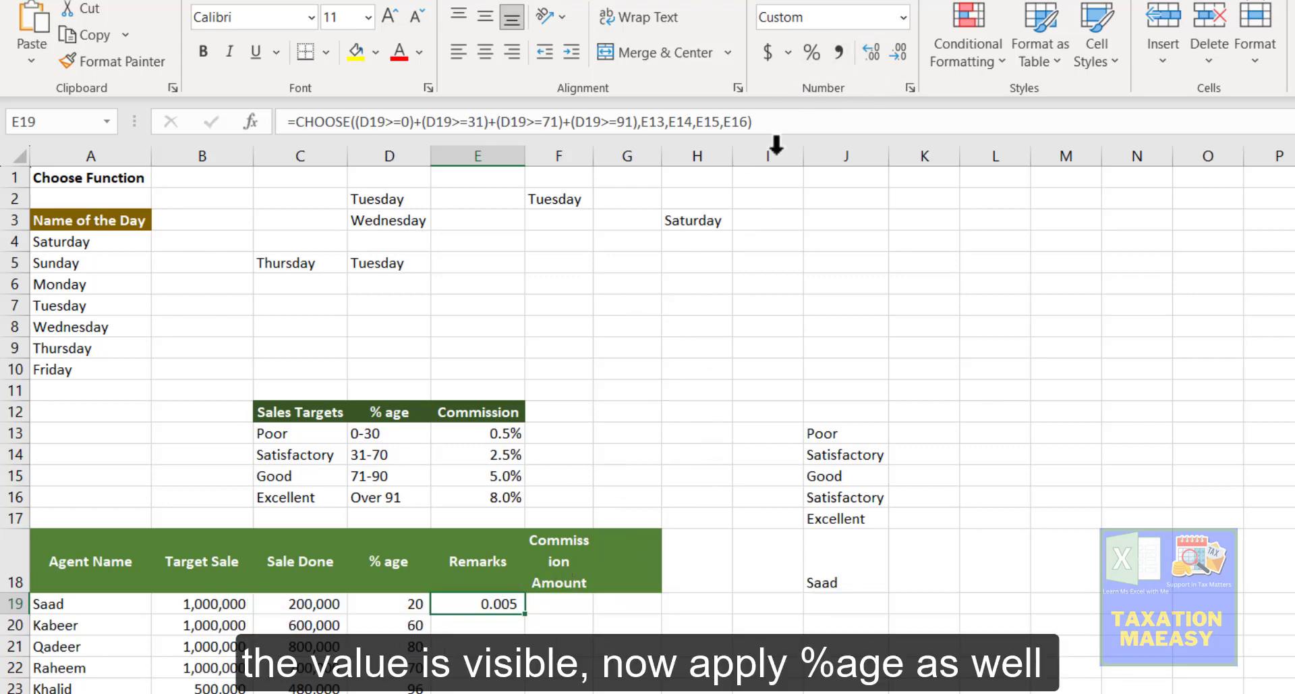
pyautogui.click(814, 57)
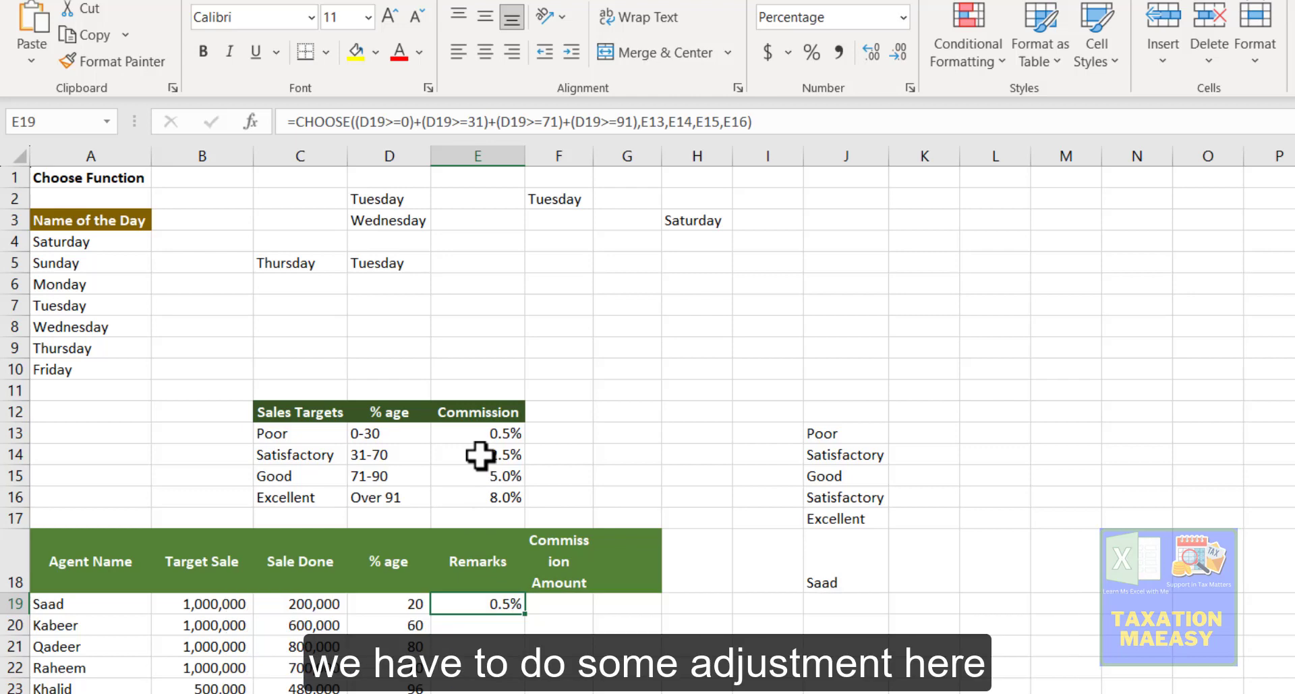
# Make the commission references in E19's formula absolute as $E$13, $E$14, $E$15 and $E$16, keeping the D19 references relative.
pyautogui.press('F2')
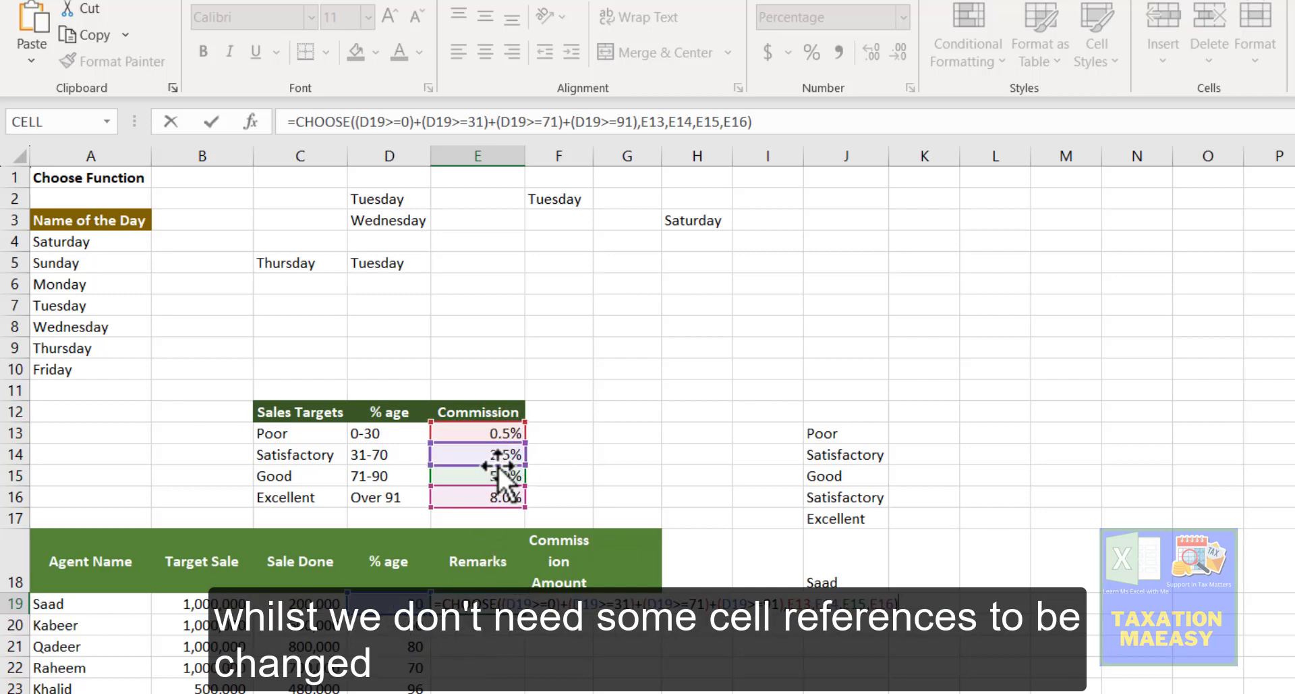
pyautogui.click(508, 603)
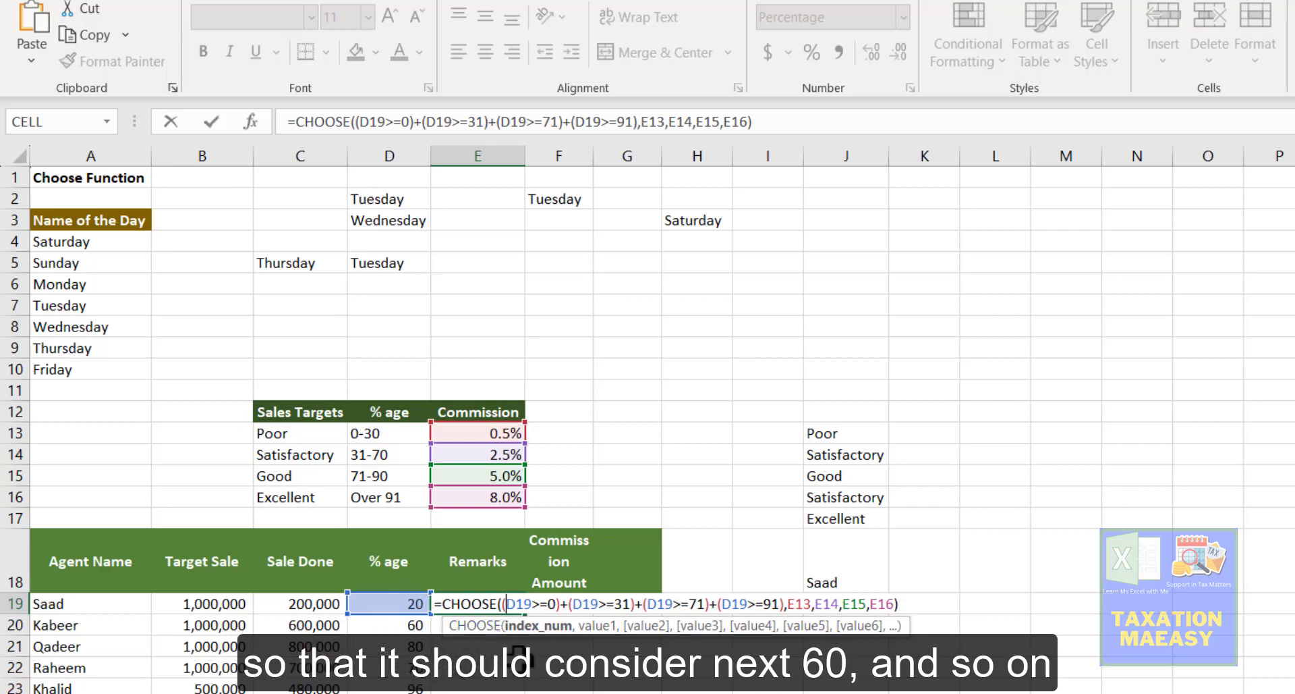
pyautogui.click(784, 604)
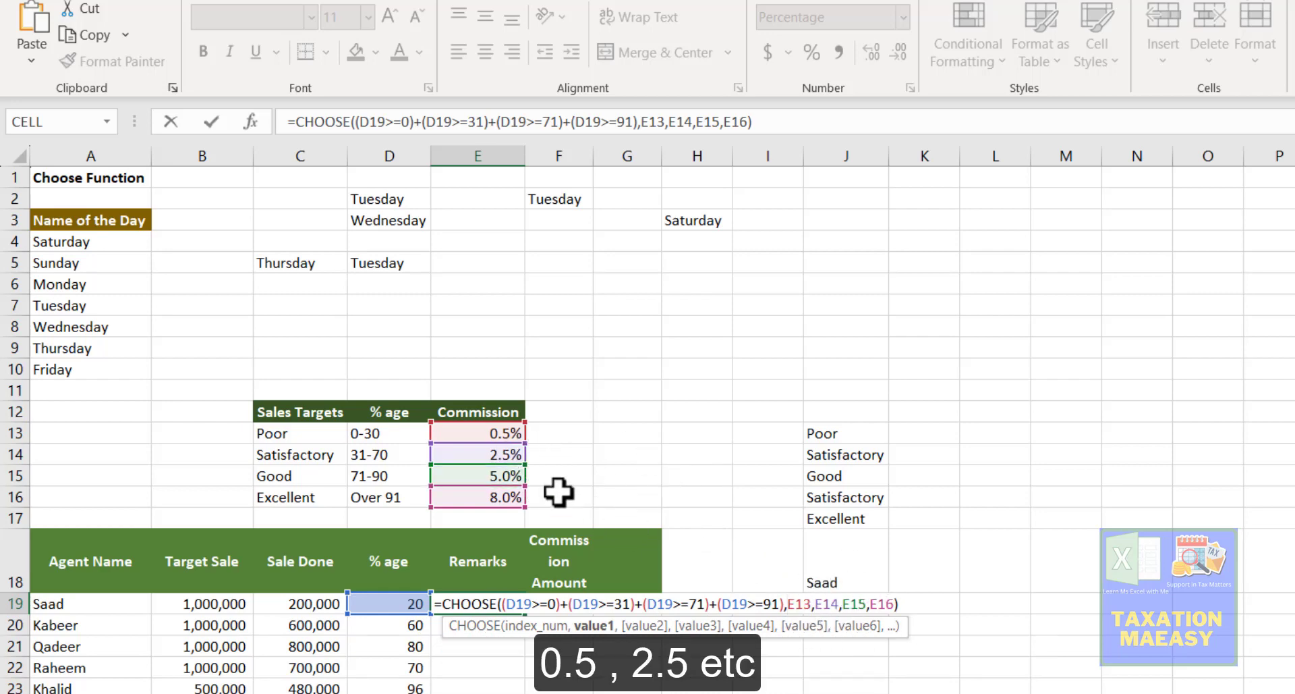
pyautogui.press('F4')
pyautogui.click(830, 603)
pyautogui.press('F4')
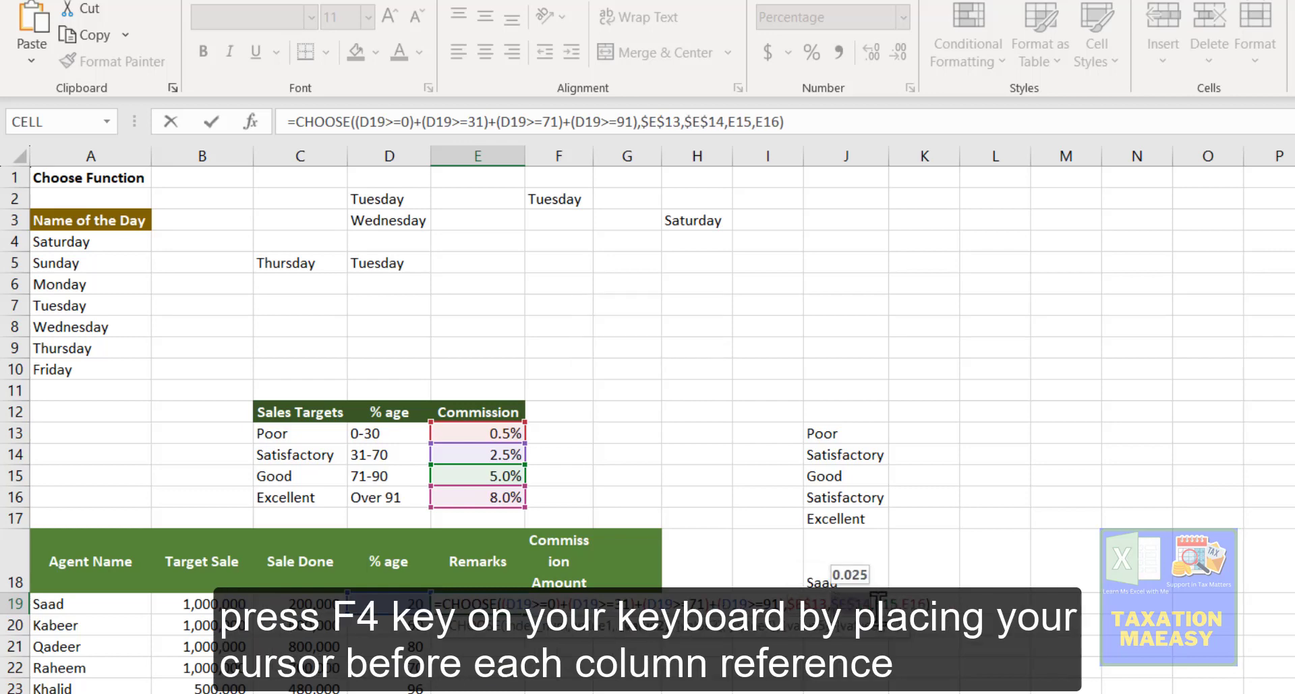
pyautogui.click(876, 602)
pyautogui.press('F4')
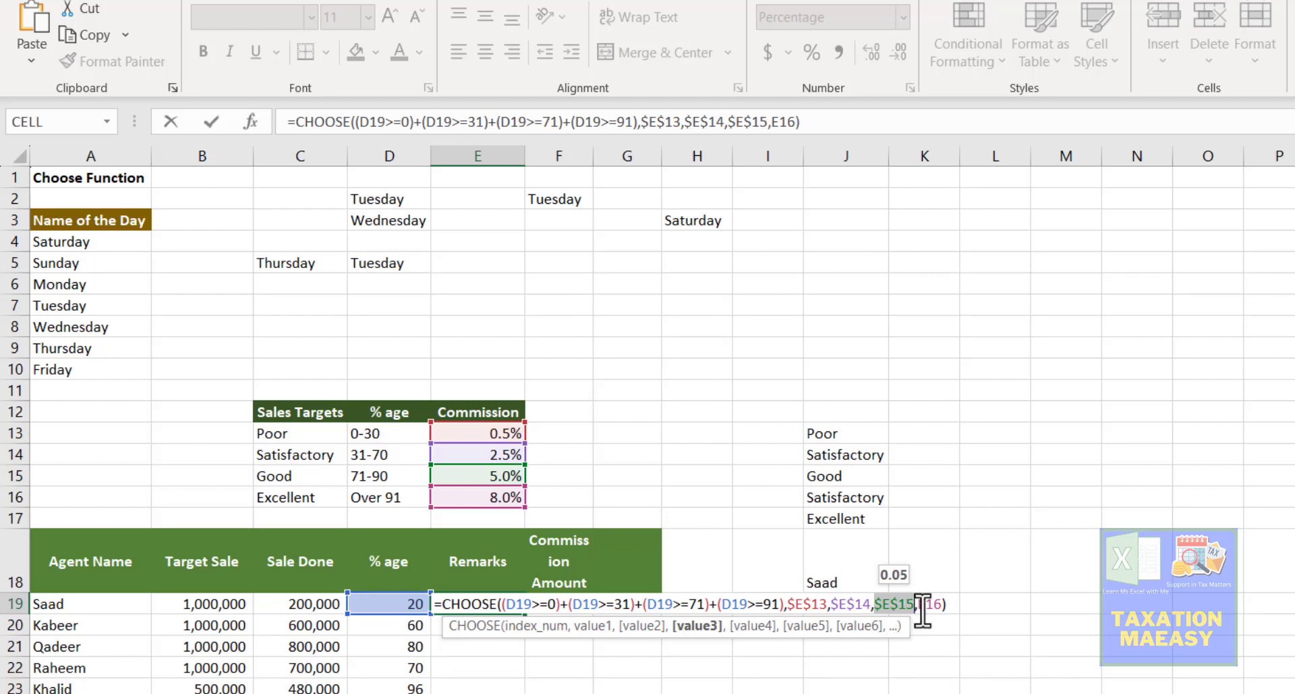
pyautogui.click(918, 603)
pyautogui.press('F4')
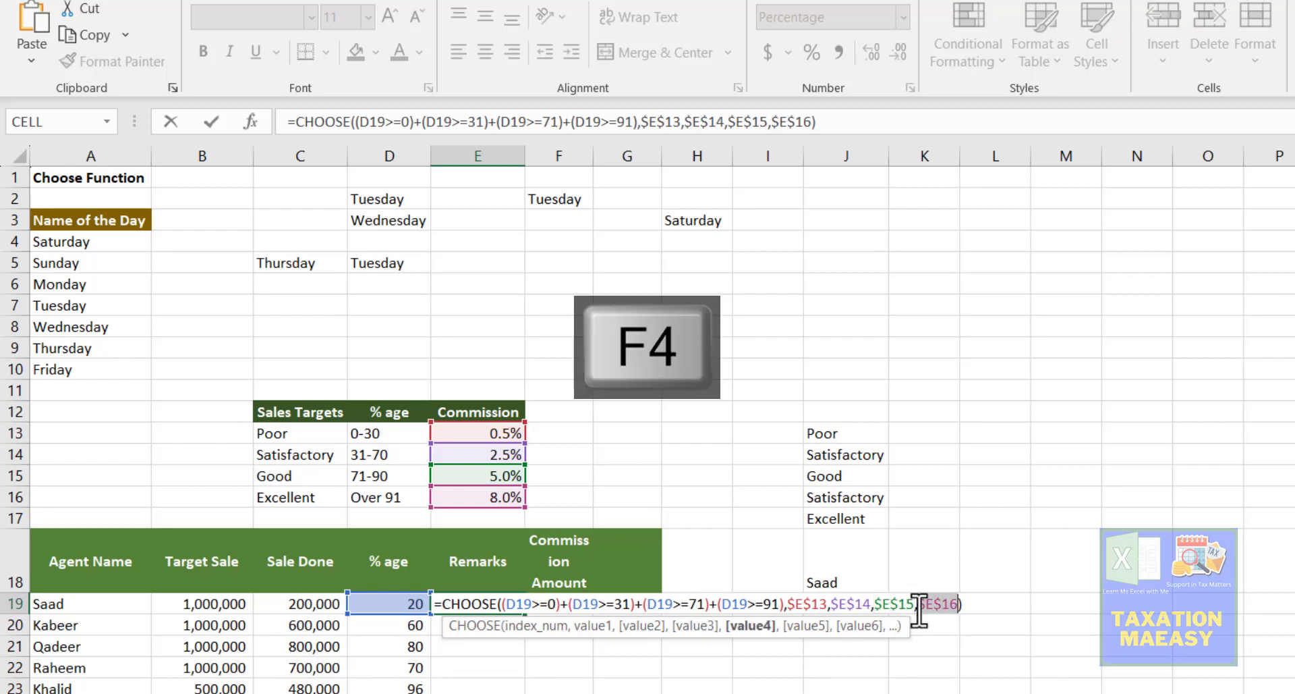
pyautogui.press('Return')
# Copy the CHOOSE formula from E19 into E20:E23 for the remaining agents.
pyautogui.press('Up')
pyautogui.hotkey('ctrl', 'c')
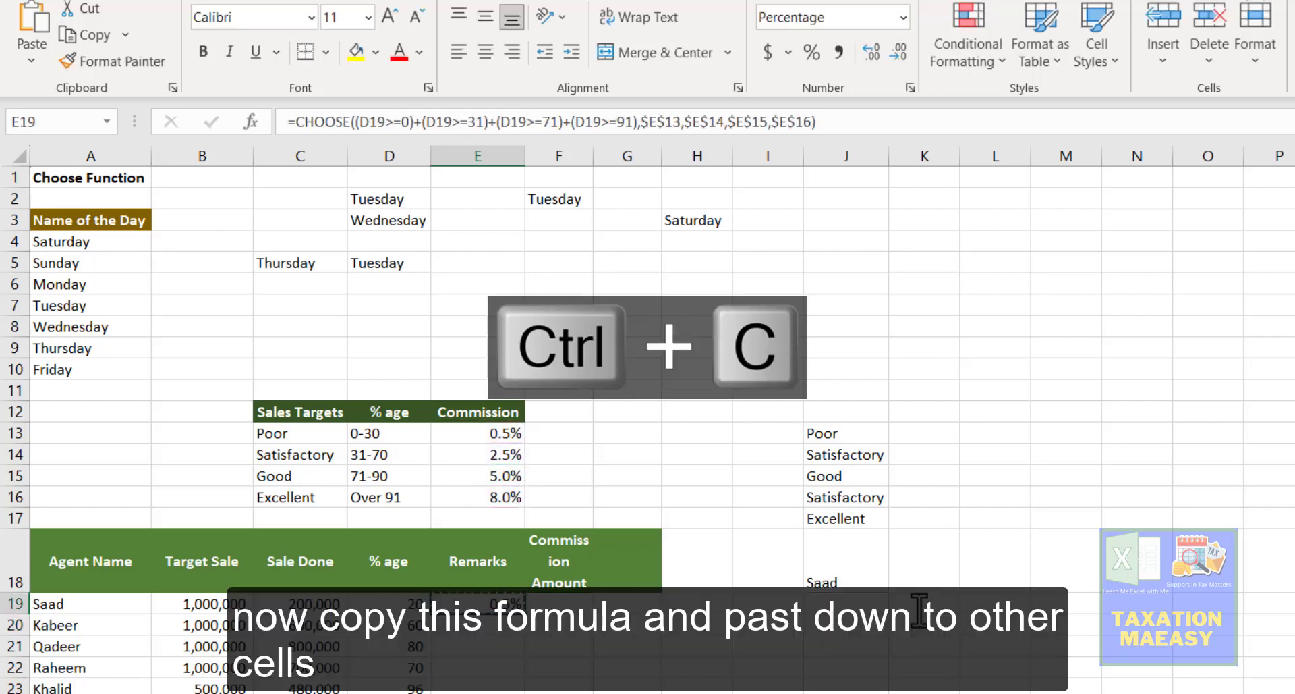
pyautogui.press('Down')
pyautogui.hotkey('shift', 'Down')
pyautogui.hotkey('shift', 'Down')
pyautogui.hotkey('shift', 'Down')
pyautogui.press('Return')
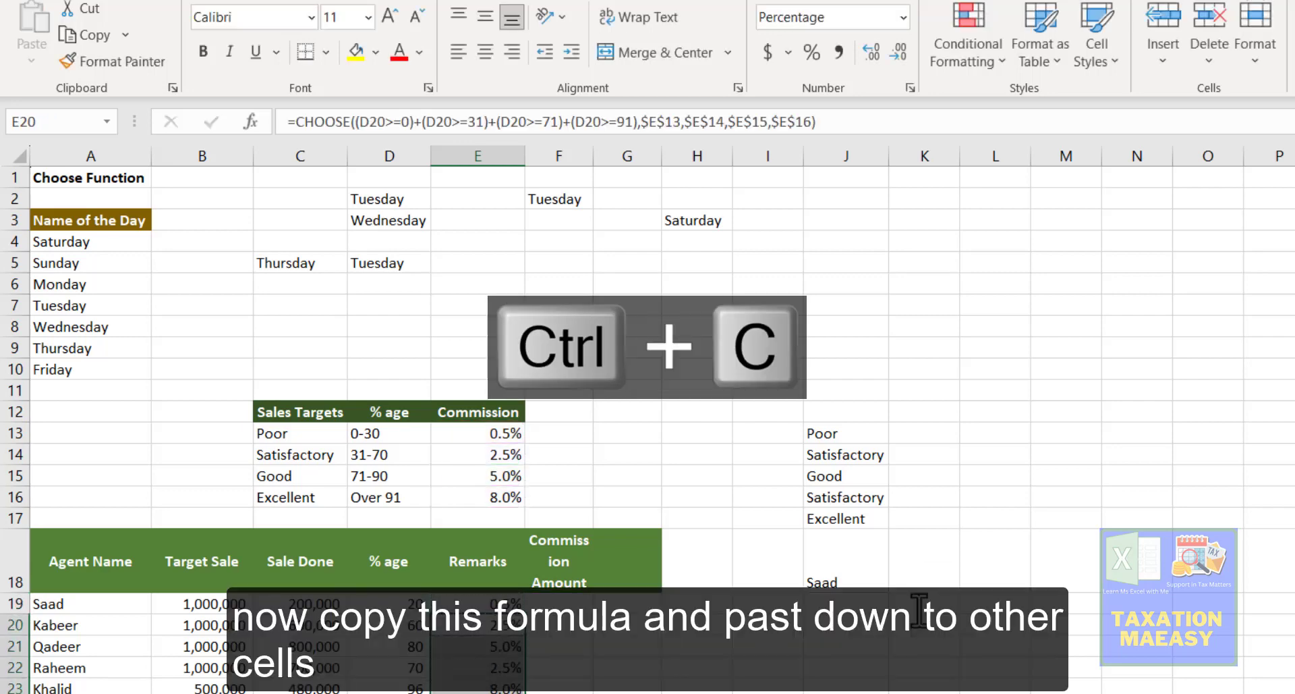
# Compare the percentages and commission rates in rows 19 and 20 with the matching slabs in the Sales Targets table.
pyautogui.press('Up')
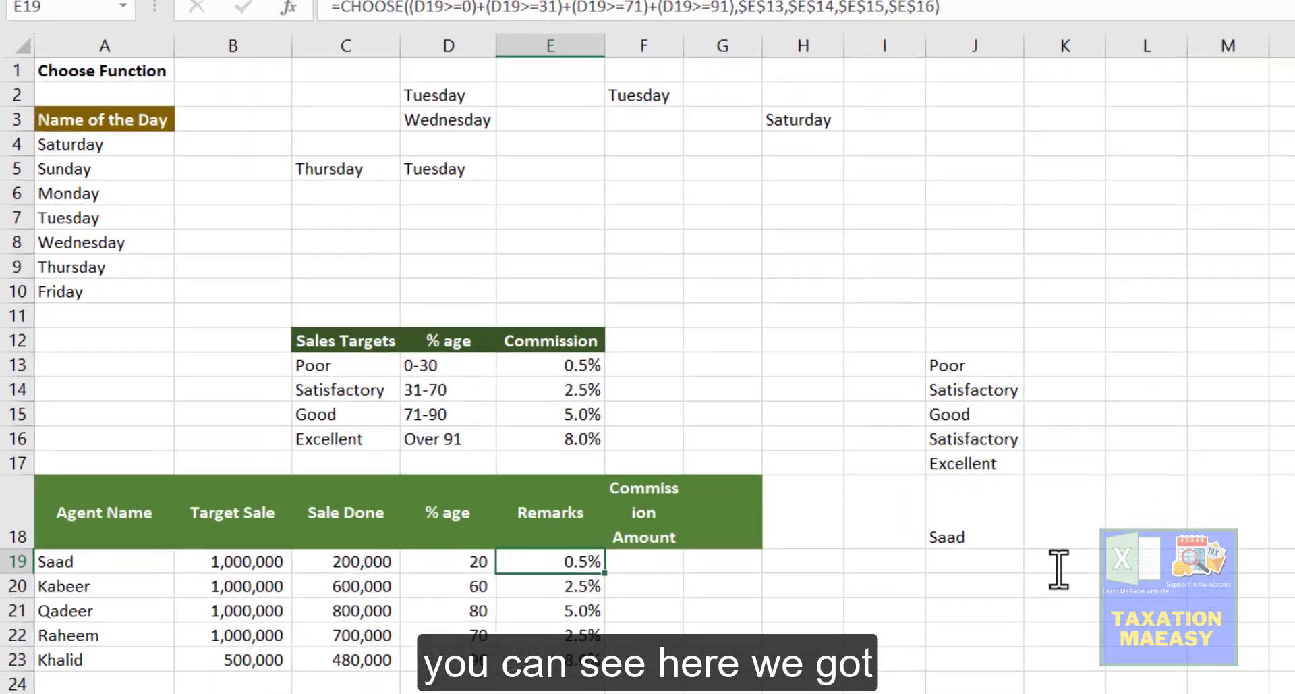
pyautogui.press('Left')
pyautogui.hotkey('shift', 'Right')
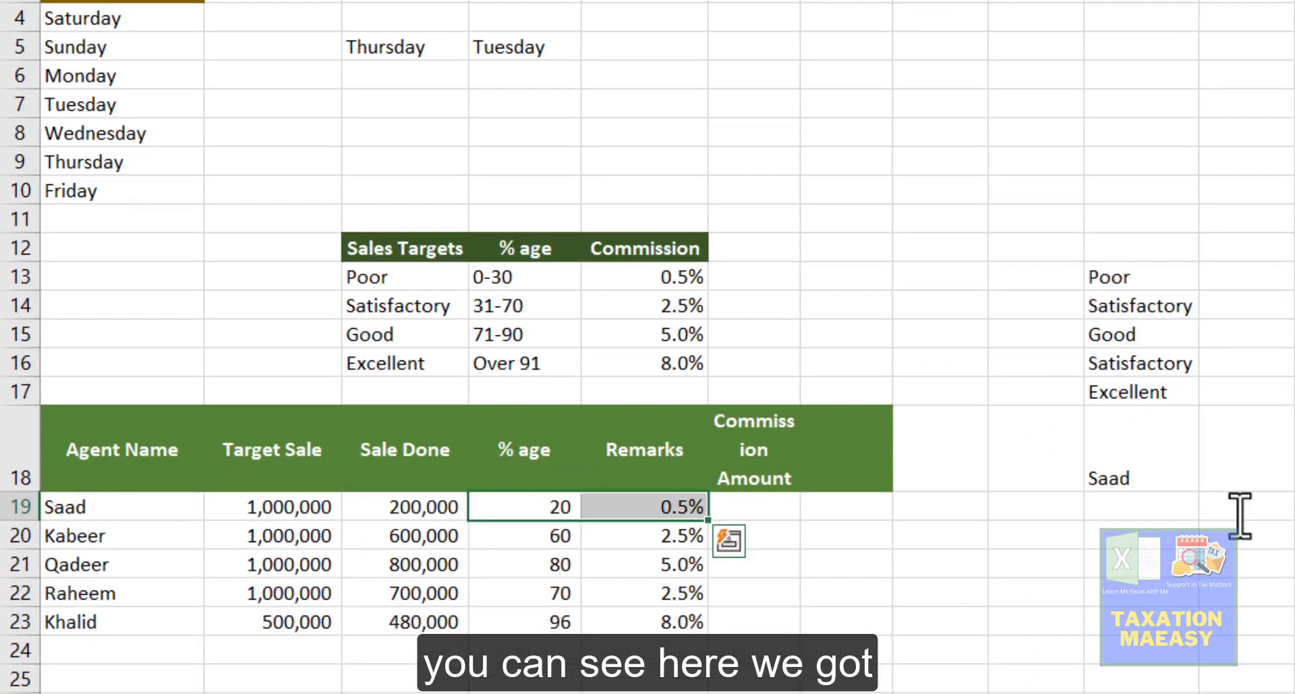
pyautogui.press('Down')
pyautogui.press('Right')
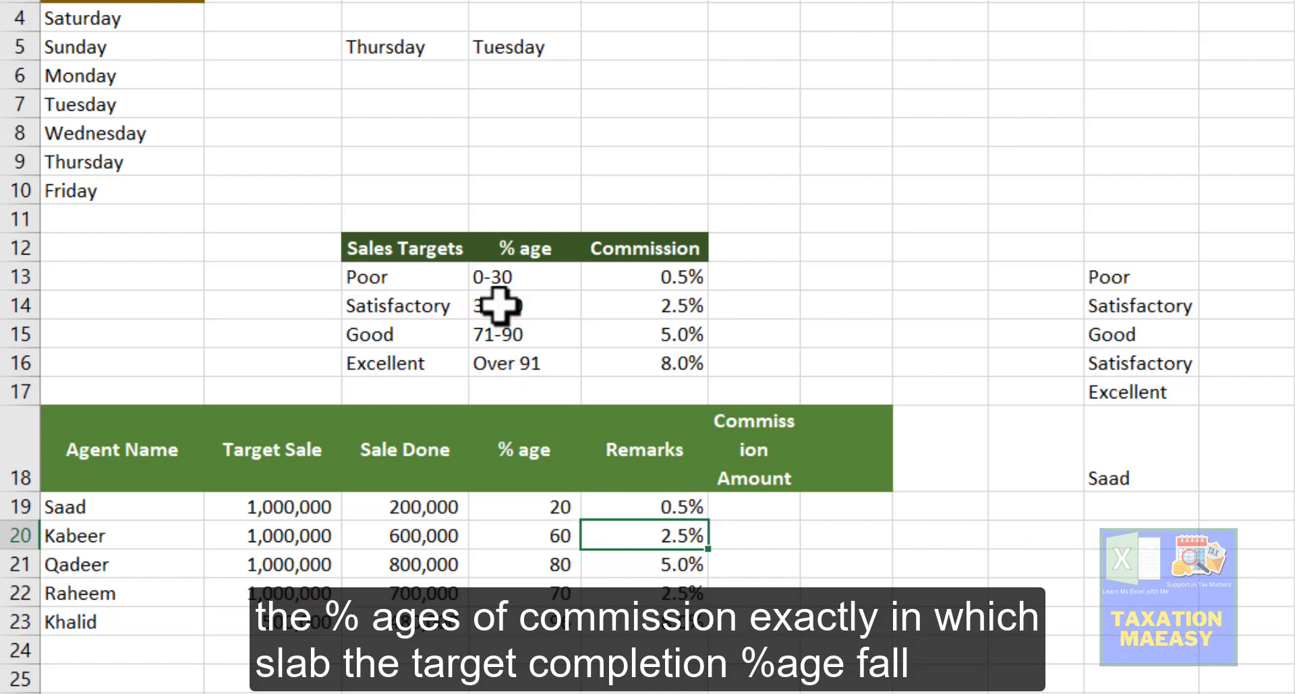
pyautogui.click(564, 540)
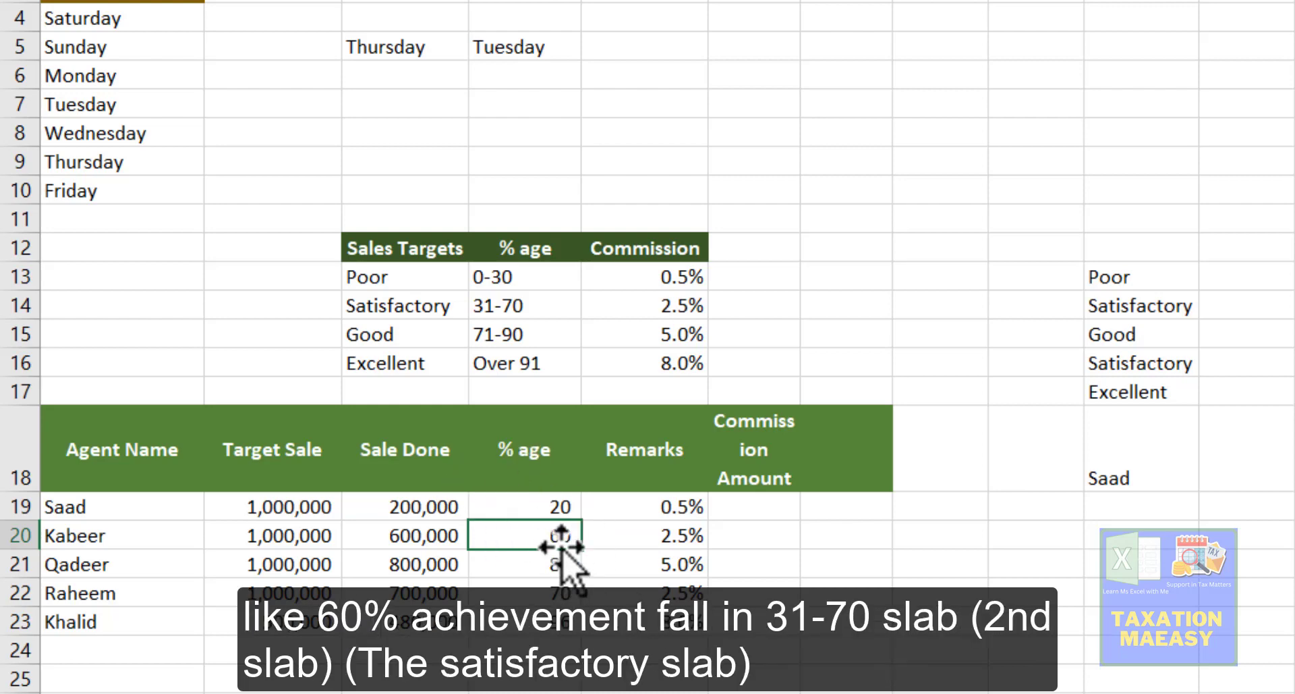
pyautogui.click(491, 310)
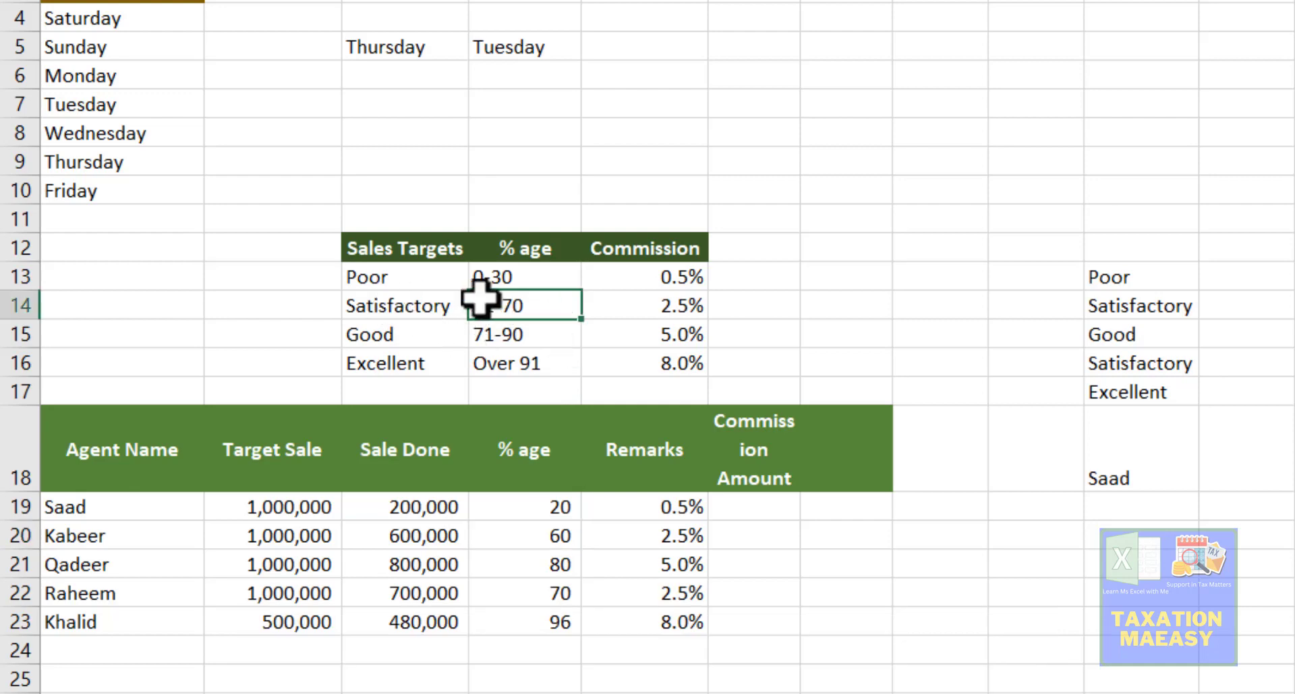
pyautogui.moveTo(666, 314); pyautogui.dragTo(683, 529)
pyautogui.click(683, 532)
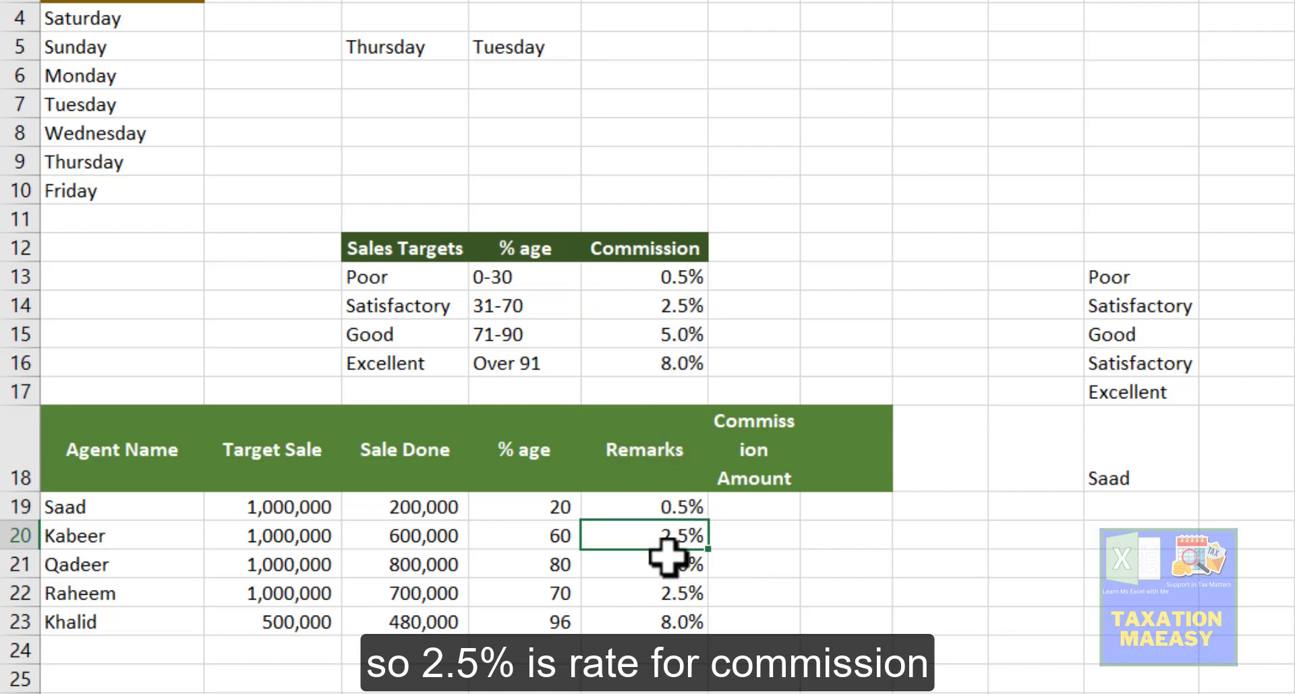
# Check the commission rates in rows 21 to 23 against the 71-90, 31-70 and Over 91 slabs, ending at E19.
pyautogui.click(668, 557)
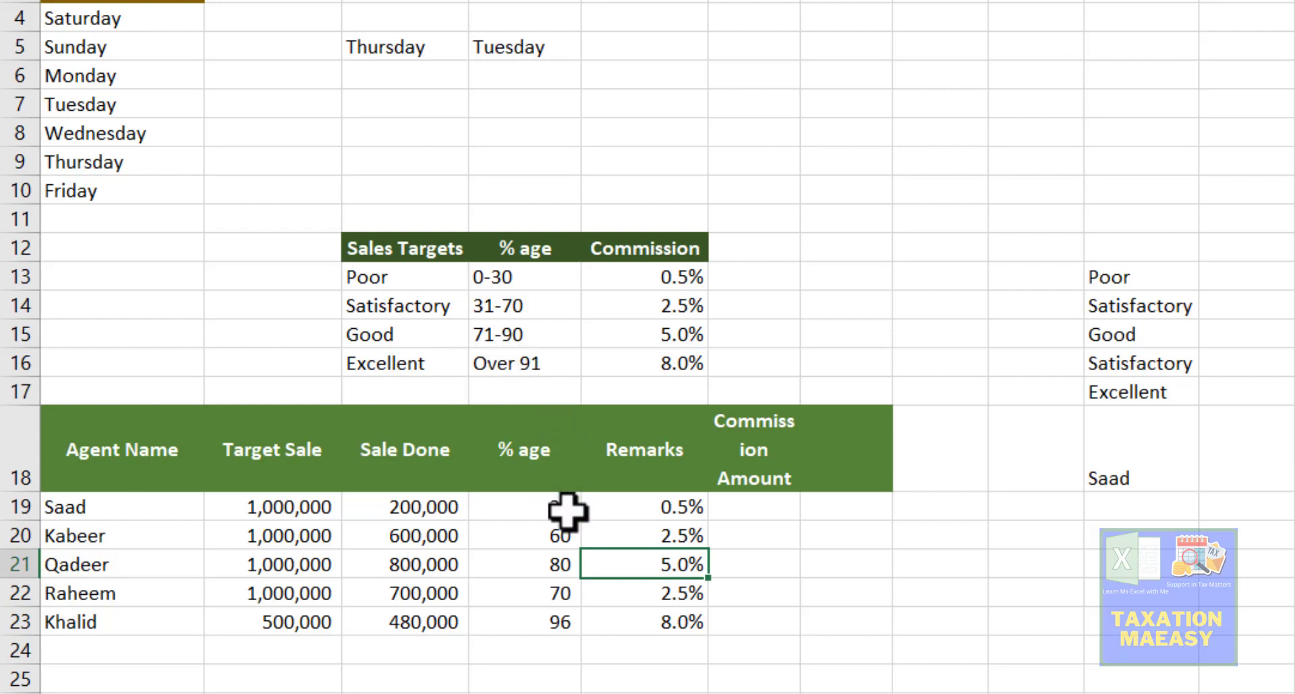
pyautogui.click(569, 572)
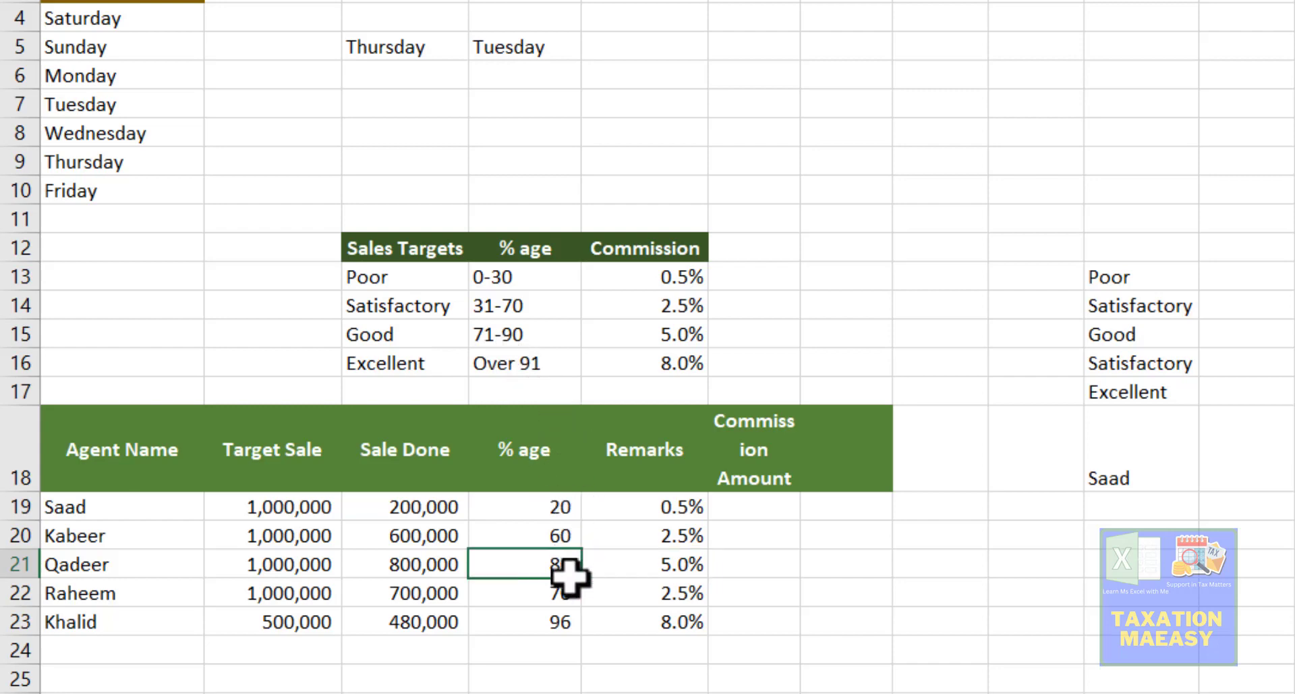
pyautogui.click(510, 330)
pyautogui.moveTo(699, 591); pyautogui.dragTo(575, 592)
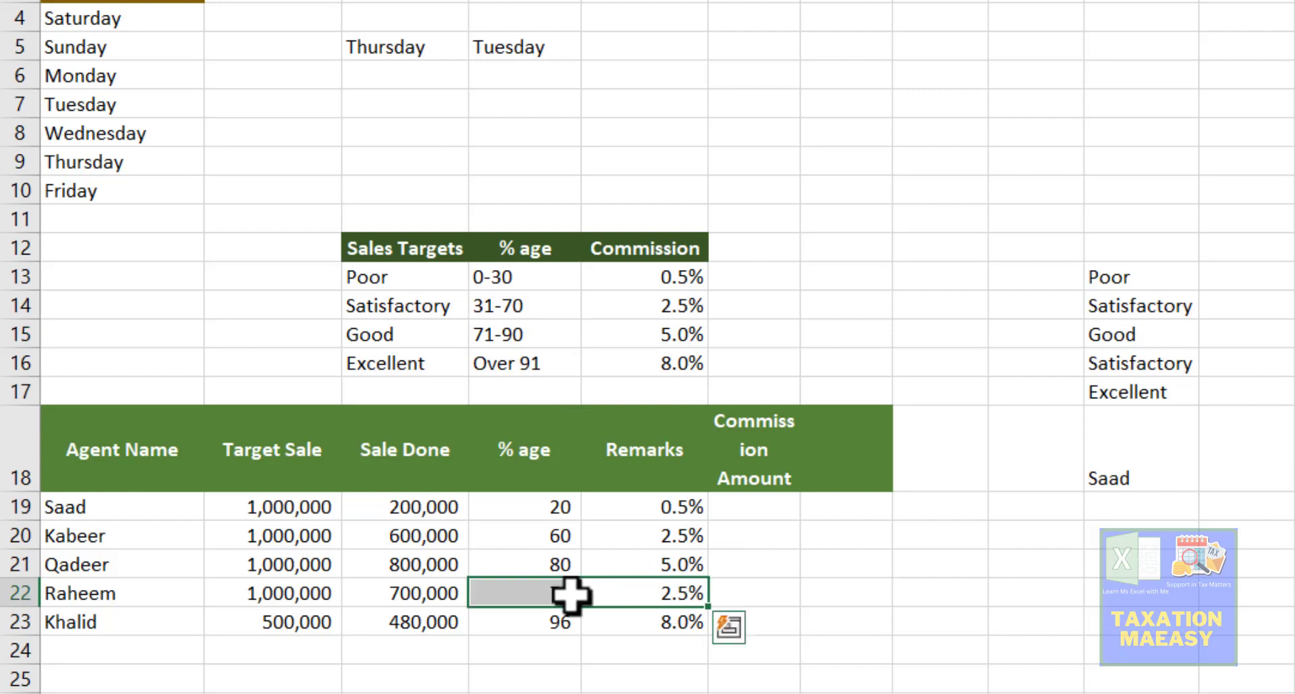
pyautogui.click(512, 312)
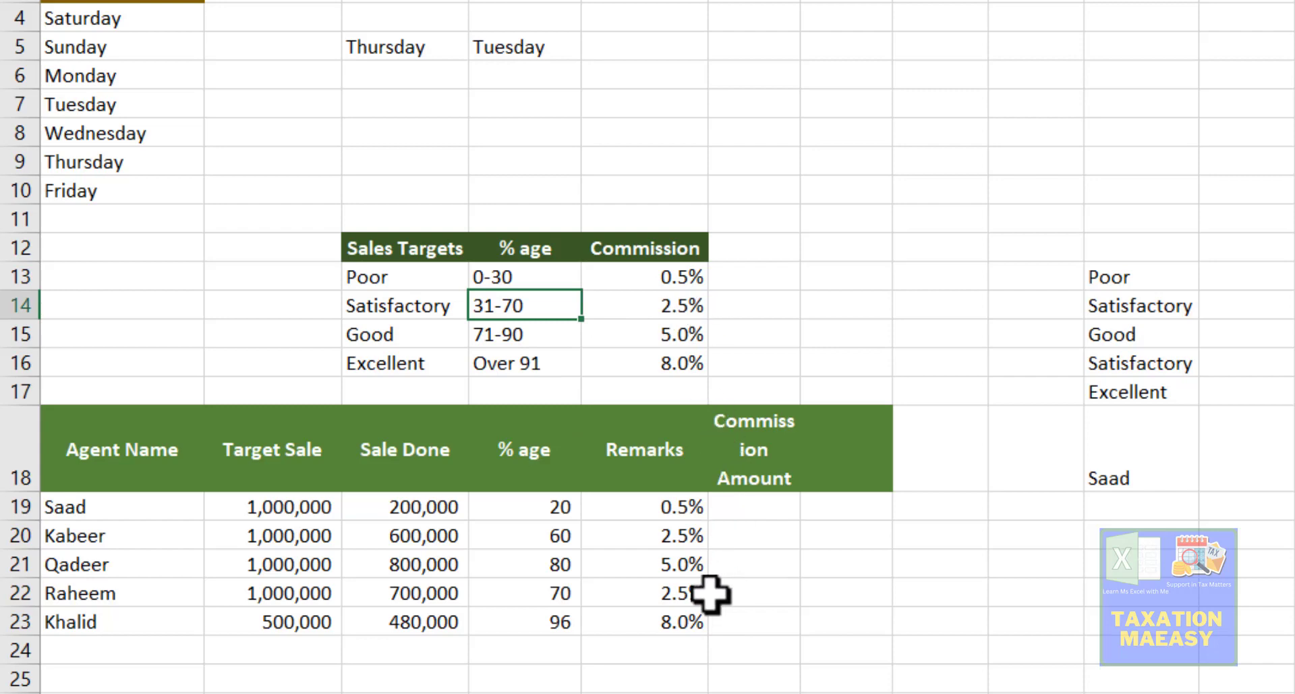
pyautogui.click(685, 600)
pyautogui.click(568, 618)
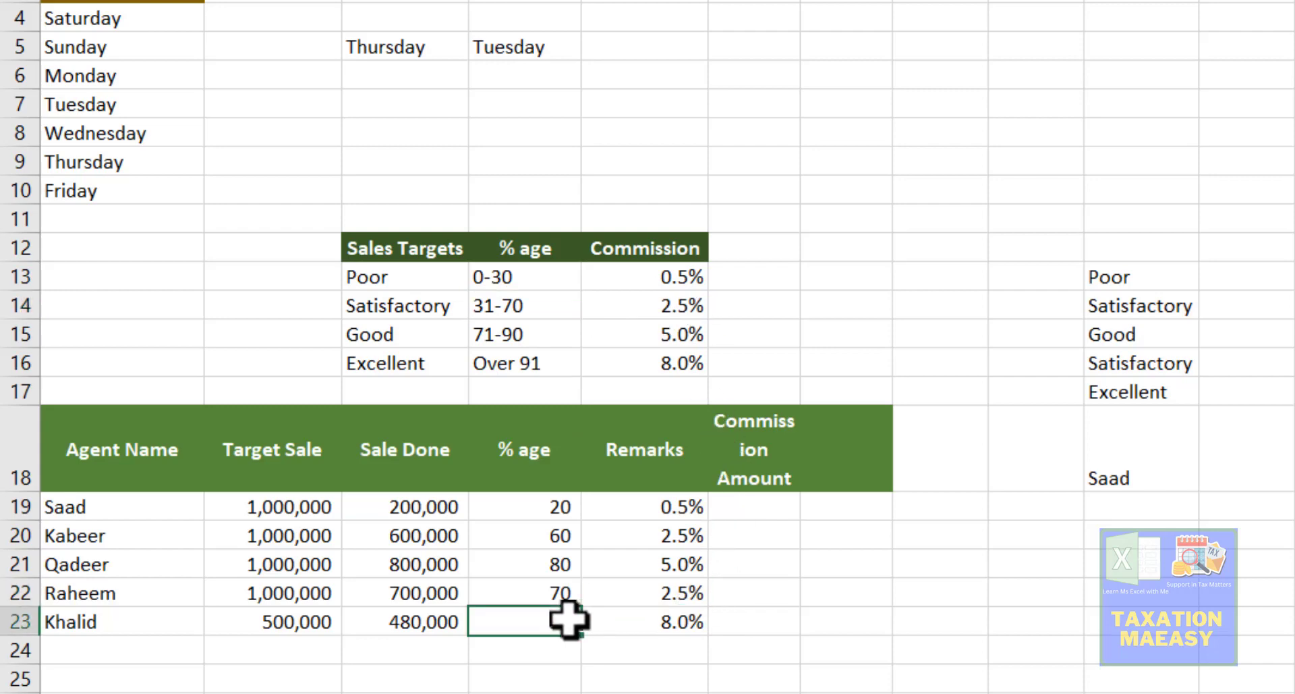
pyautogui.write('96')
pyautogui.hotkey('ctrl', 'Return')
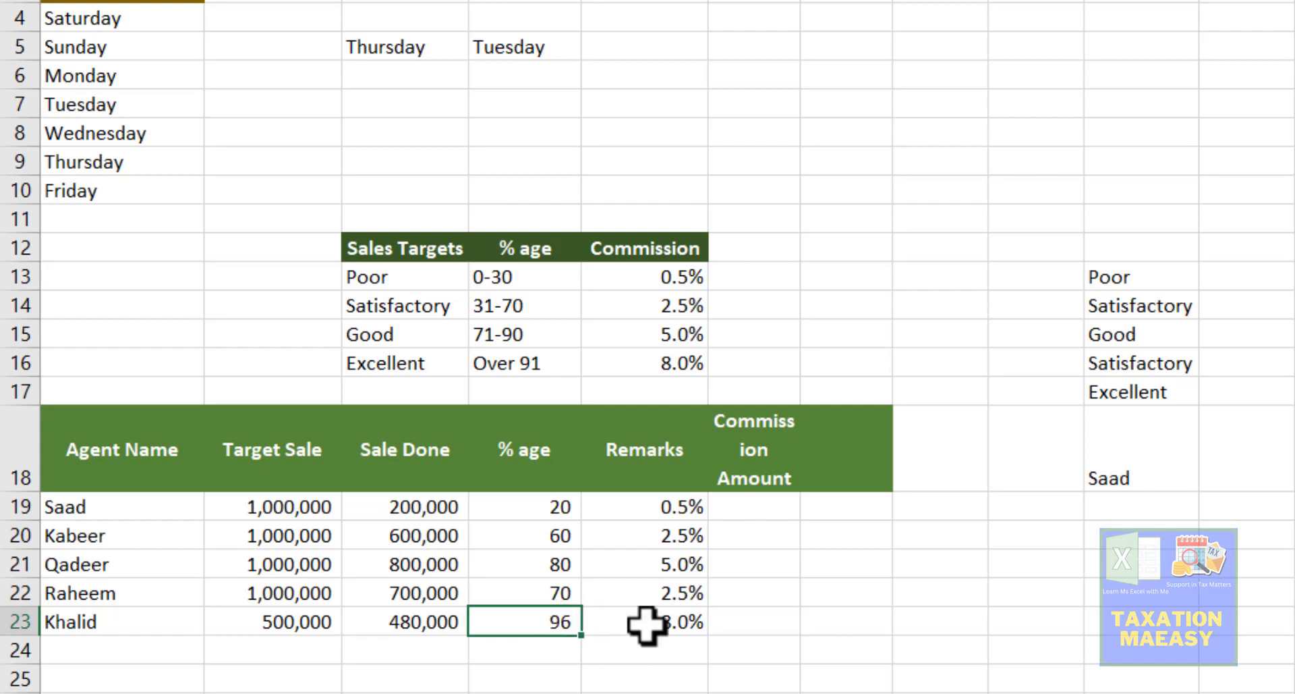
pyautogui.click(518, 366)
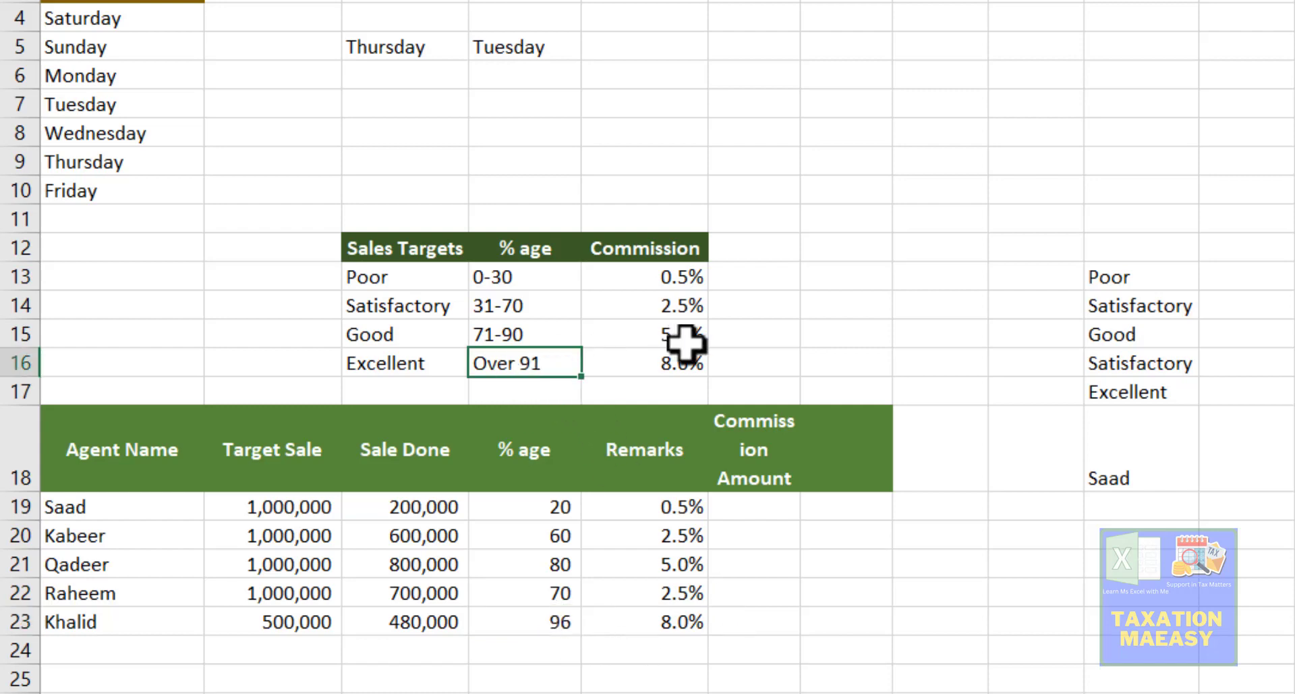
pyautogui.click(682, 364)
pyautogui.click(694, 615)
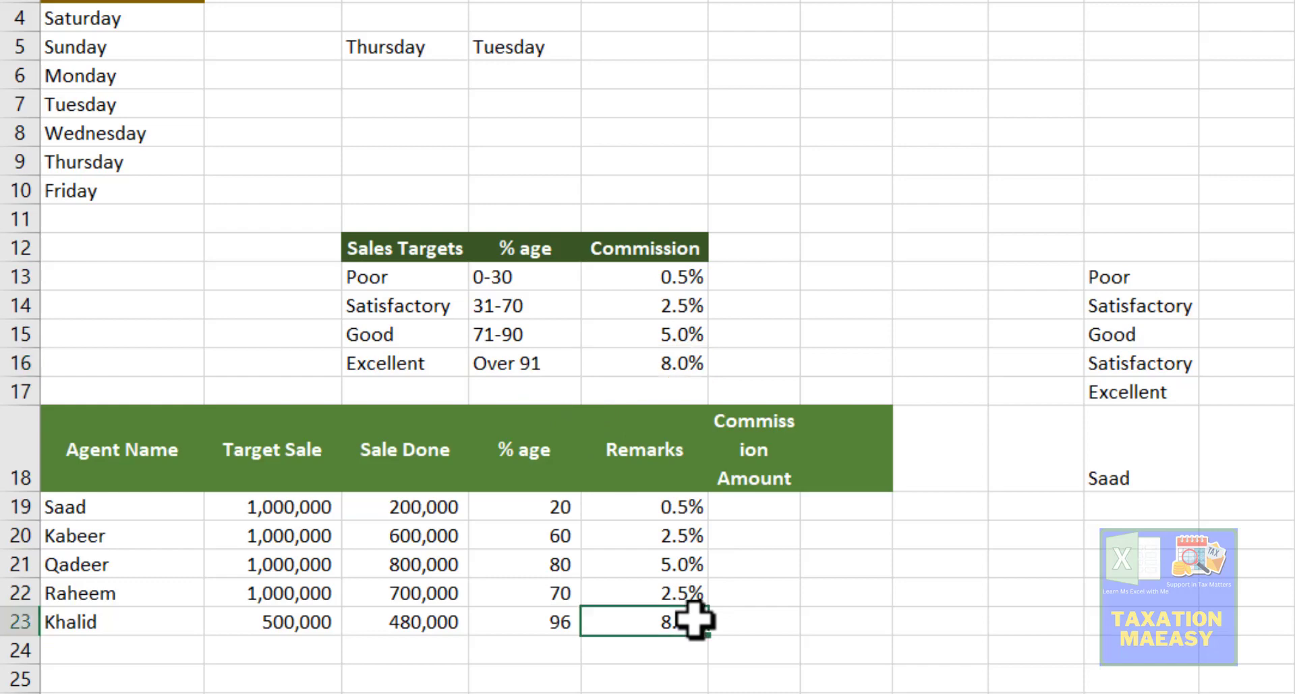
pyautogui.click(680, 514)
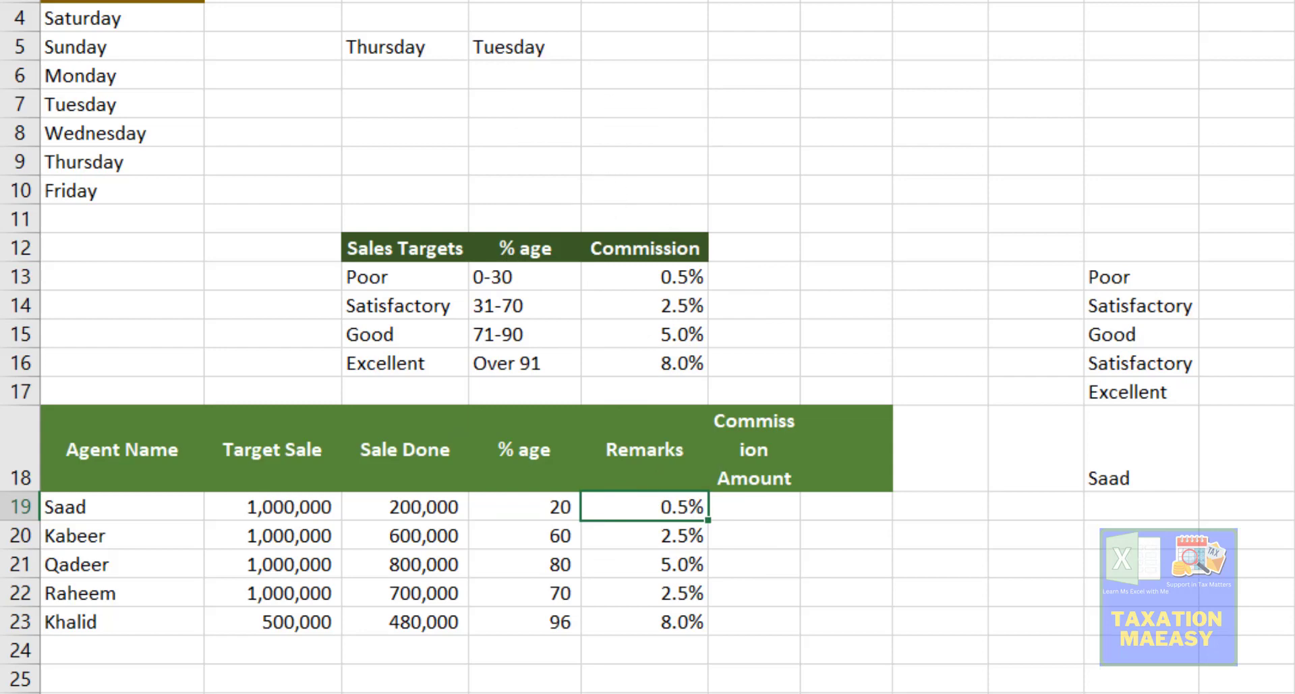
# Examine the summed D19 conditions used as the index number in E19's CHOOSE formula, leaving the formula unedited.
pyautogui.press('F2')
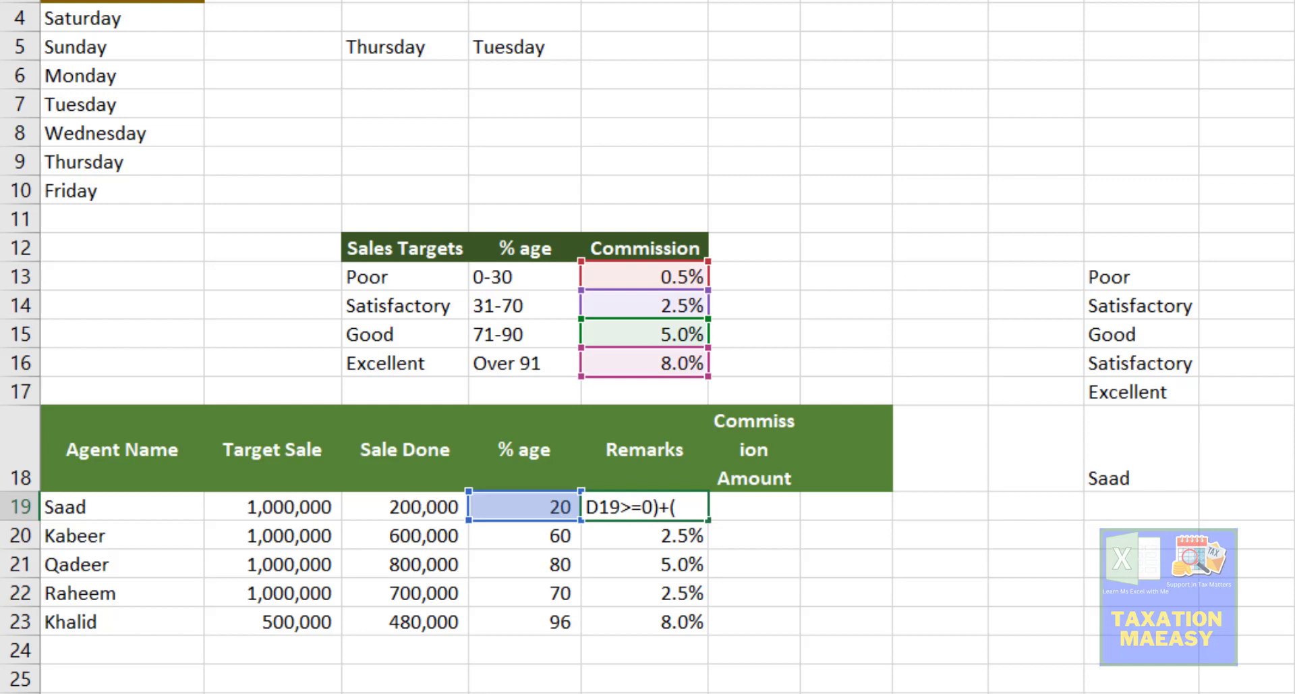
pyautogui.press('Home')
pyautogui.press('Down')
pyautogui.press('Down')
pyautogui.press('Down')
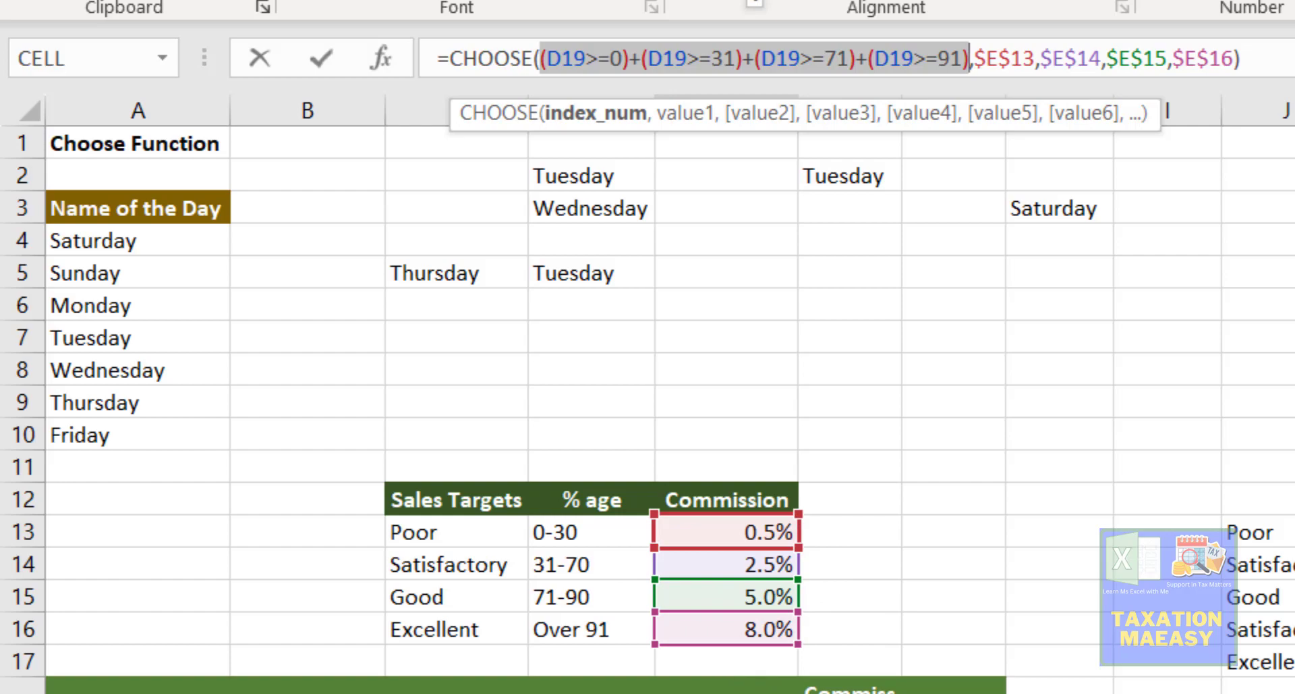
pyautogui.press('Escape')
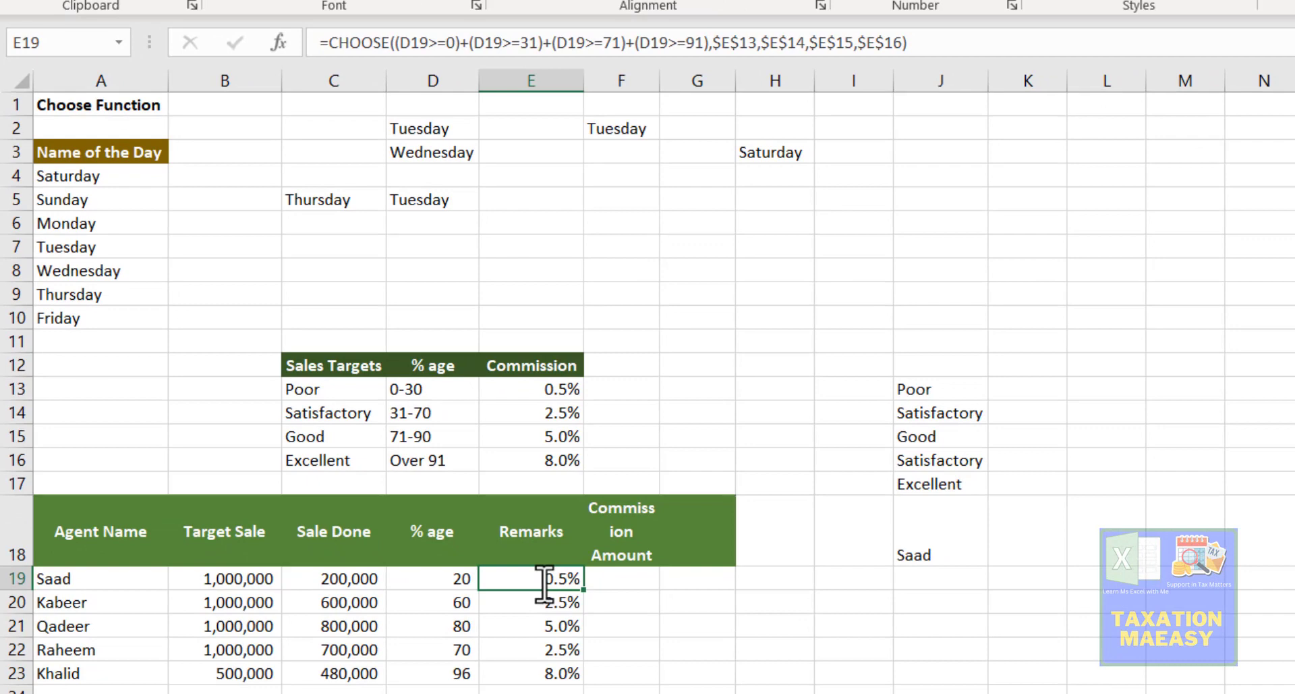
# Start an IF formula in cell G19 of the sales team table.
pyautogui.press('Left')
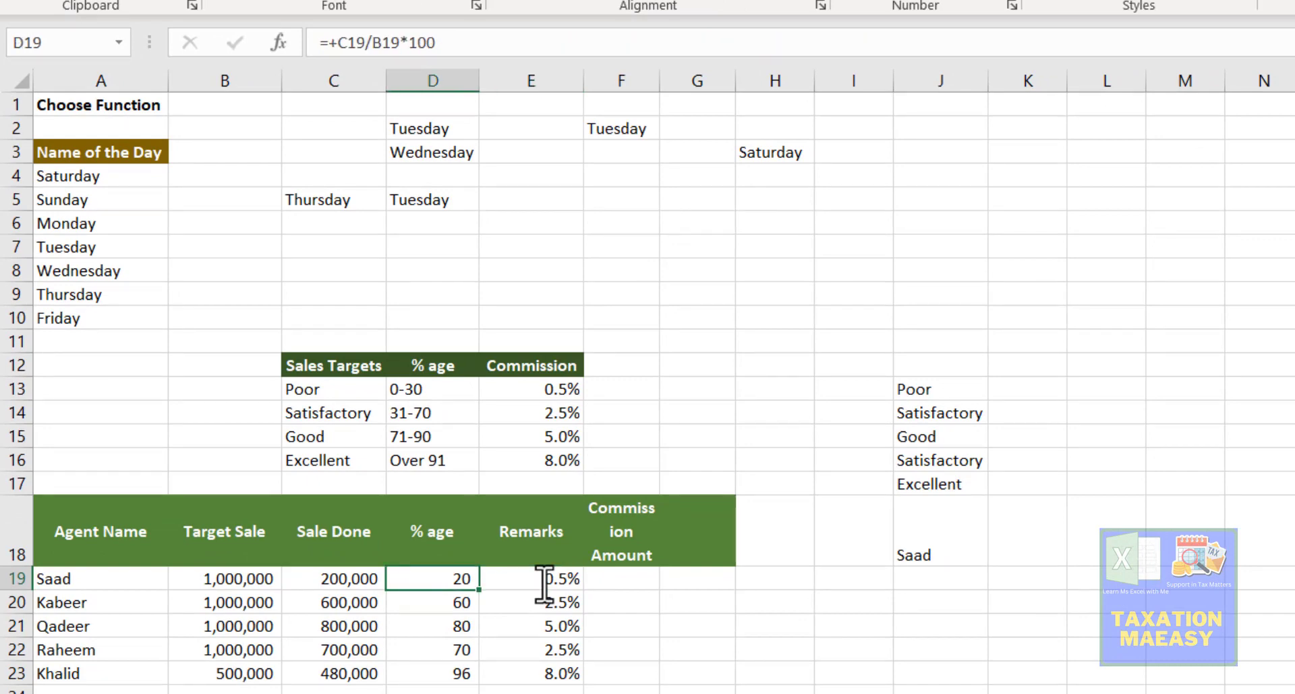
pyautogui.press('Up')
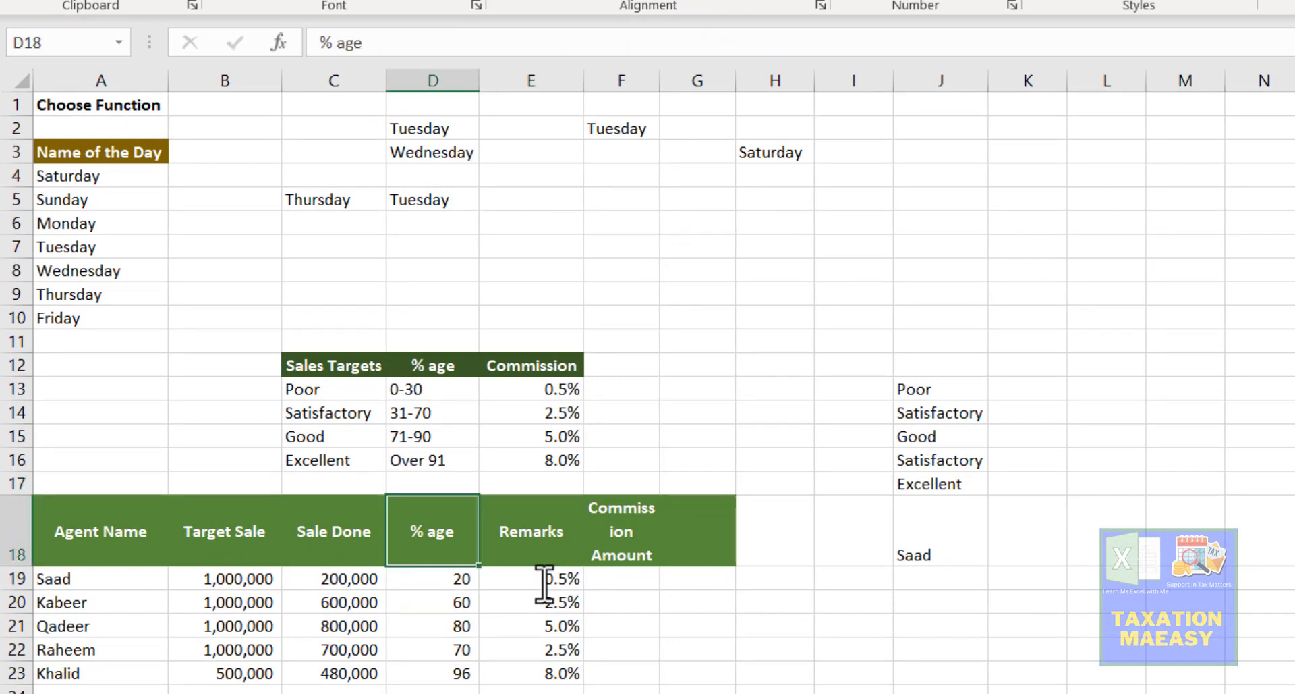
pyautogui.press('Right')
pyautogui.press('Right')
pyautogui.press('Right')
pyautogui.press('Down')
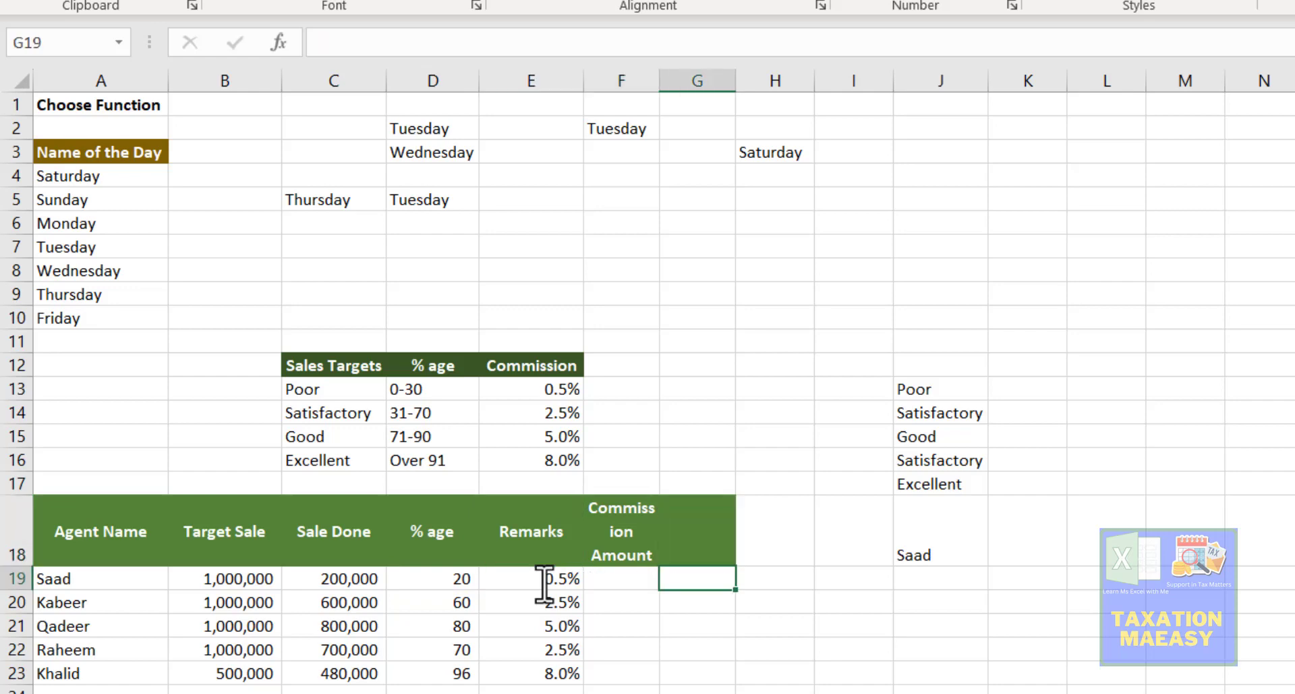
pyautogui.write('=')
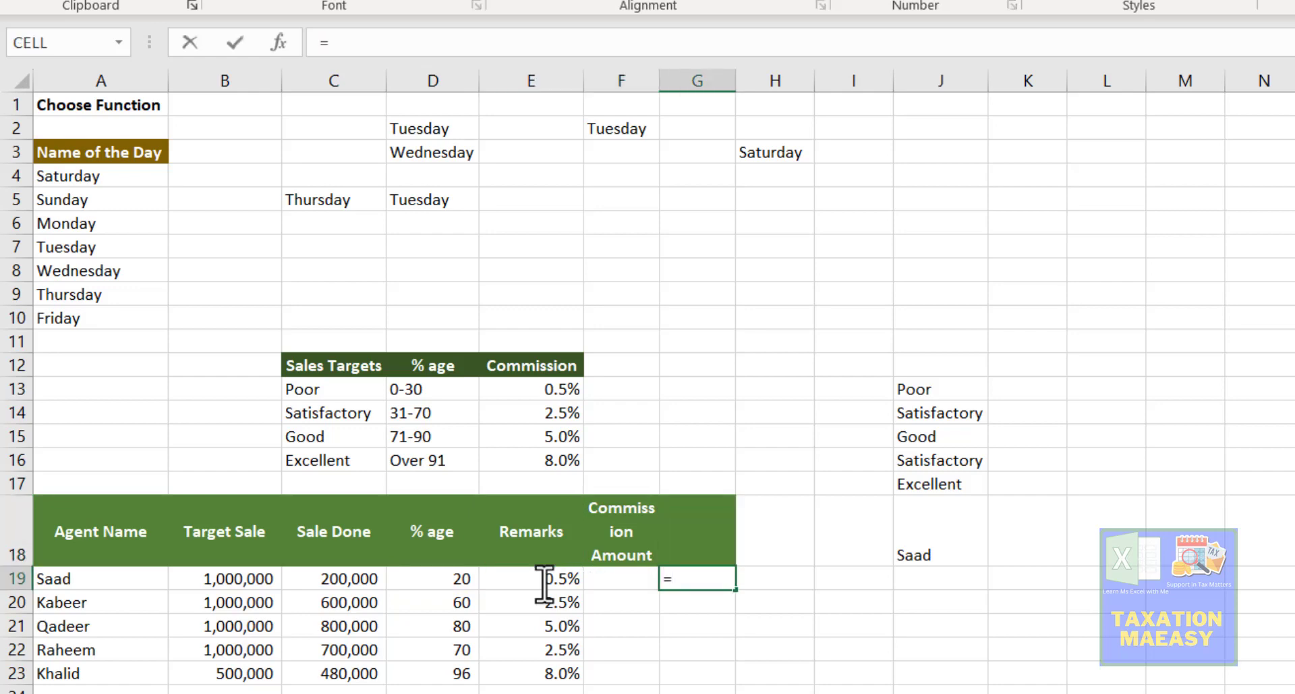
pyautogui.write('if')
pyautogui.press('Tab')
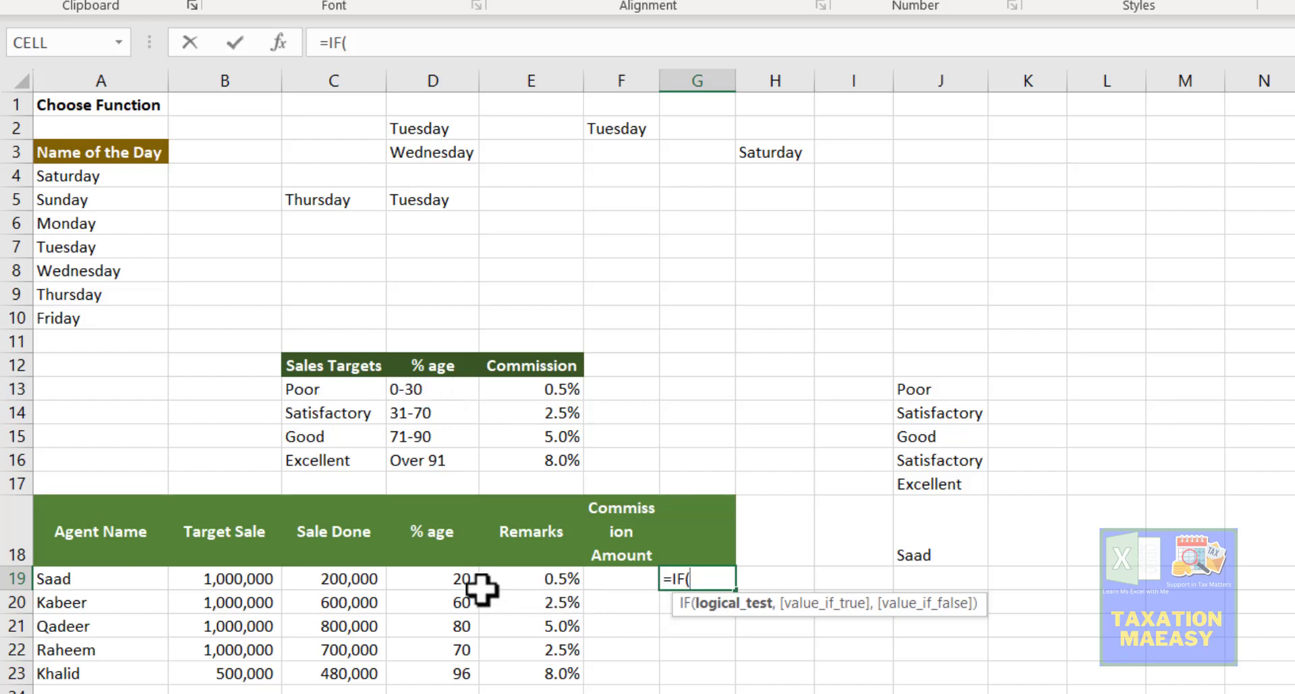
# Enter D19<30 as the logical test of G19's IF formula and E13 as its value if true.
pyautogui.click(458, 578)
pyautogui.write('>')
pyautogui.press('BackSpace')
pyautogui.write('<')
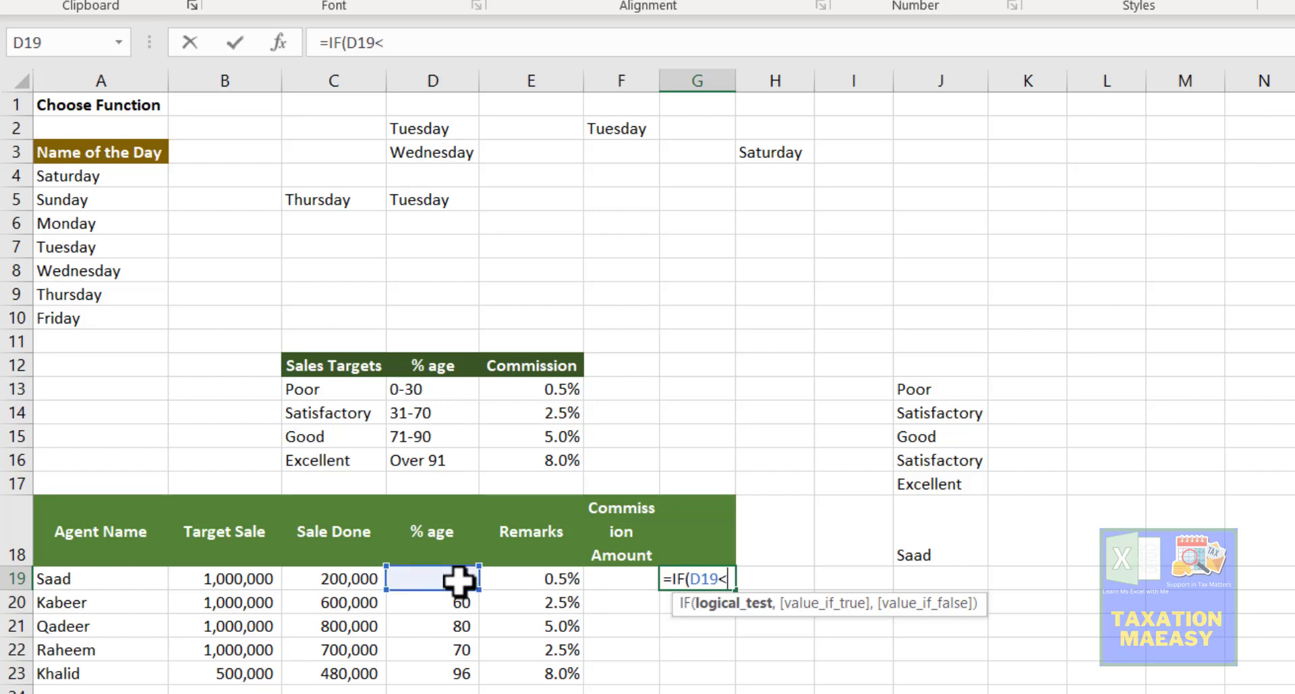
pyautogui.write('30,')
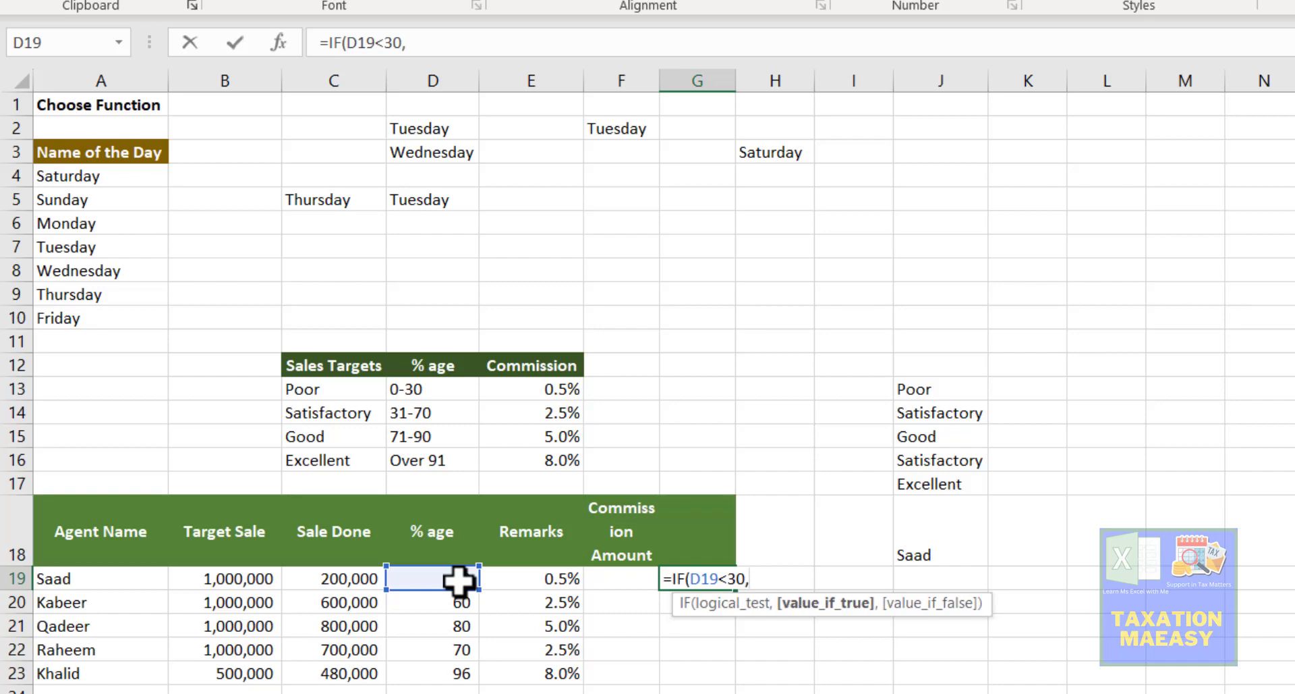
pyautogui.click(559, 388)
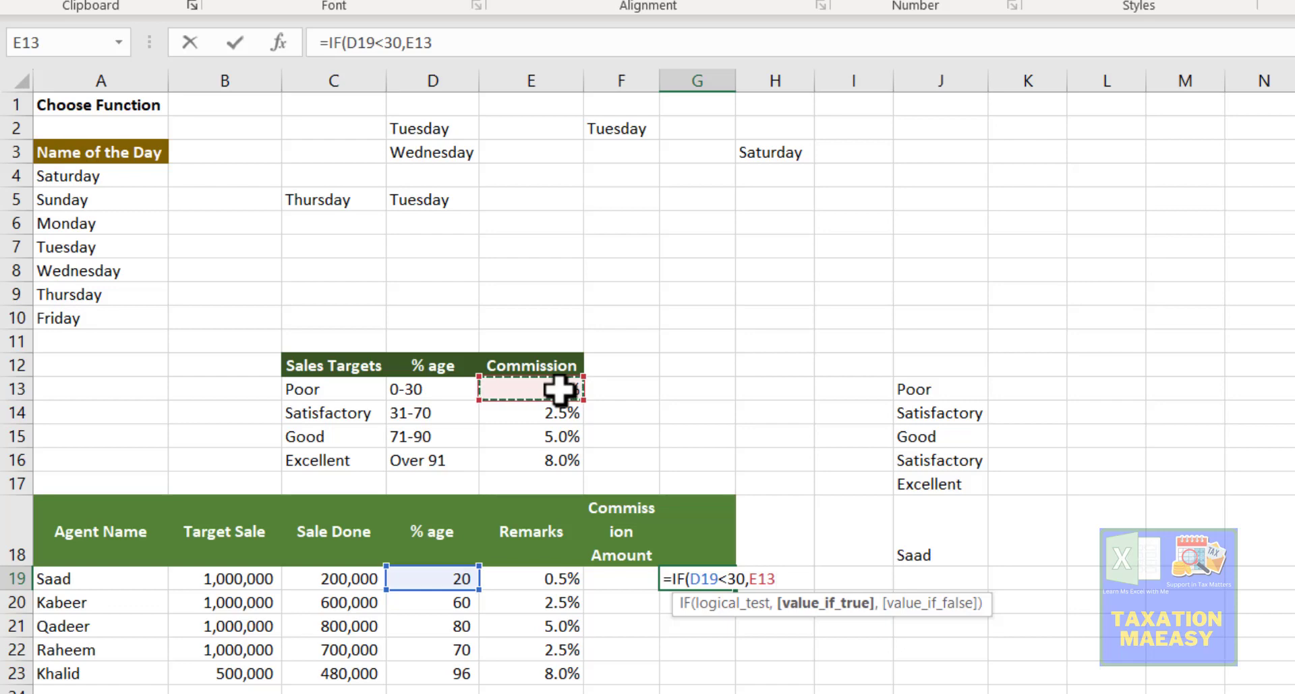
pyautogui.write(',')
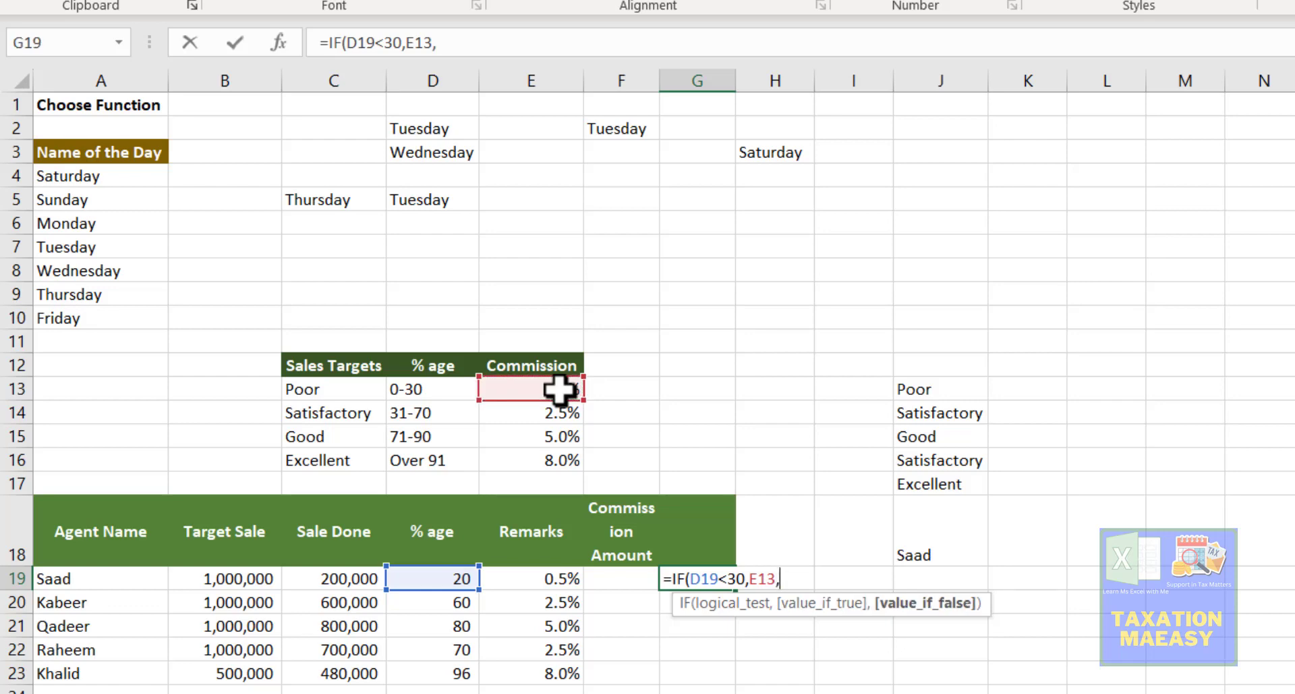
# Add a nested IF as the value if false in G19 and change the first test to D19<=30.
pyautogui.write('if(')
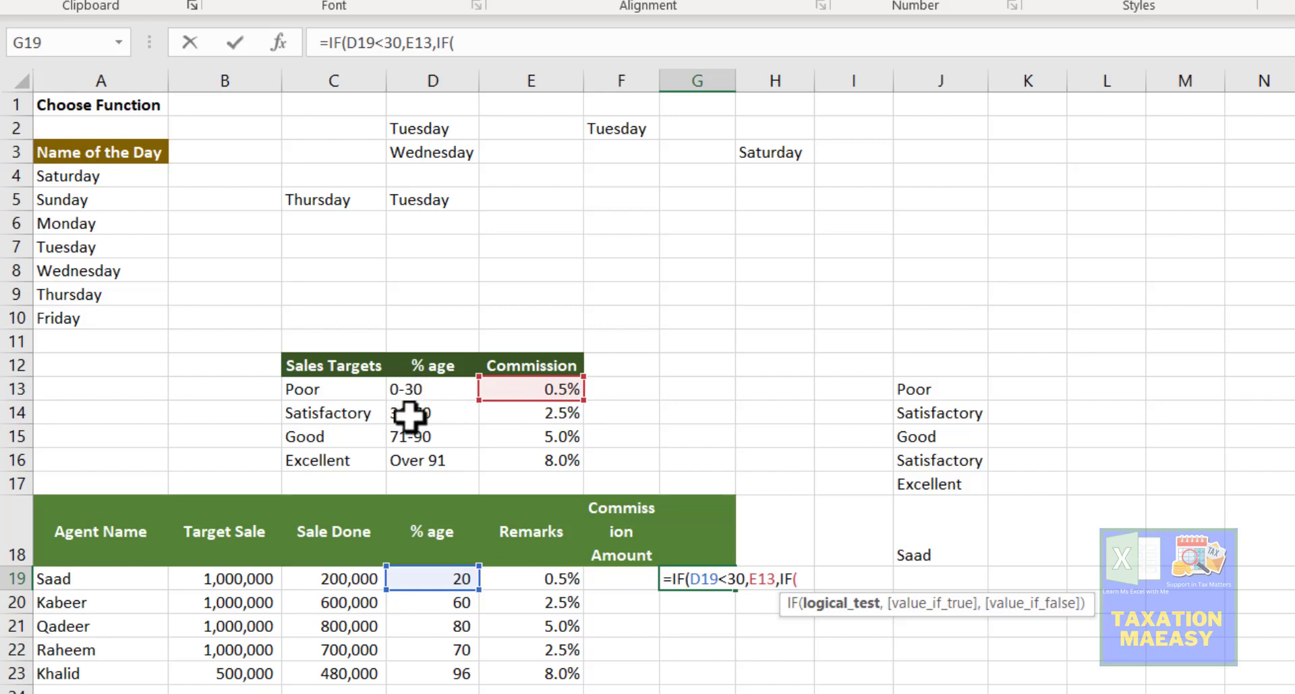
pyautogui.click(730, 584)
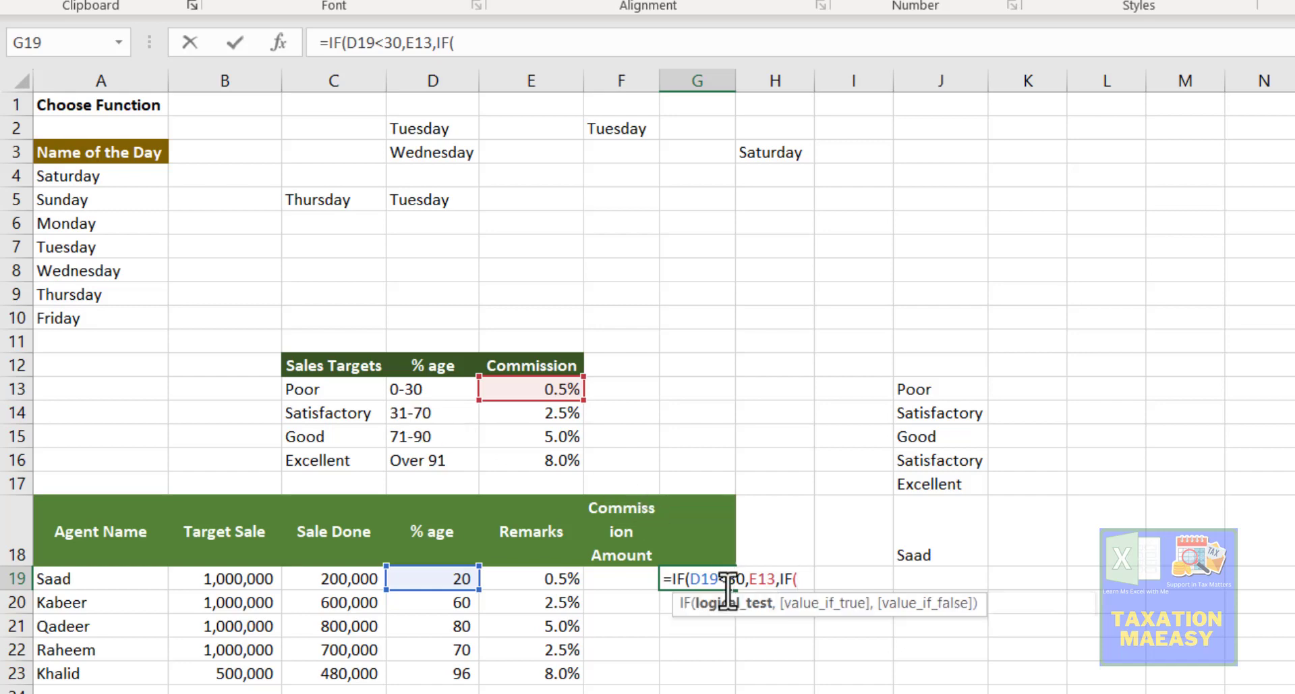
pyautogui.write('=')
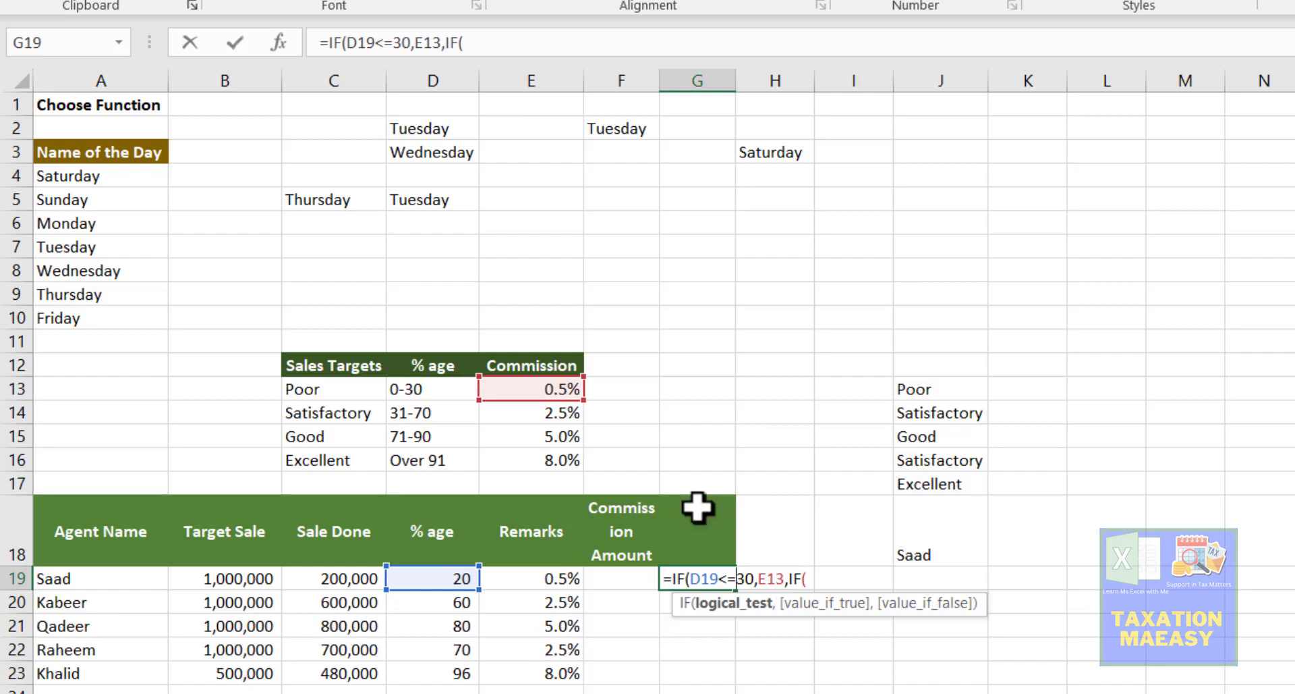
pyautogui.click(789, 578)
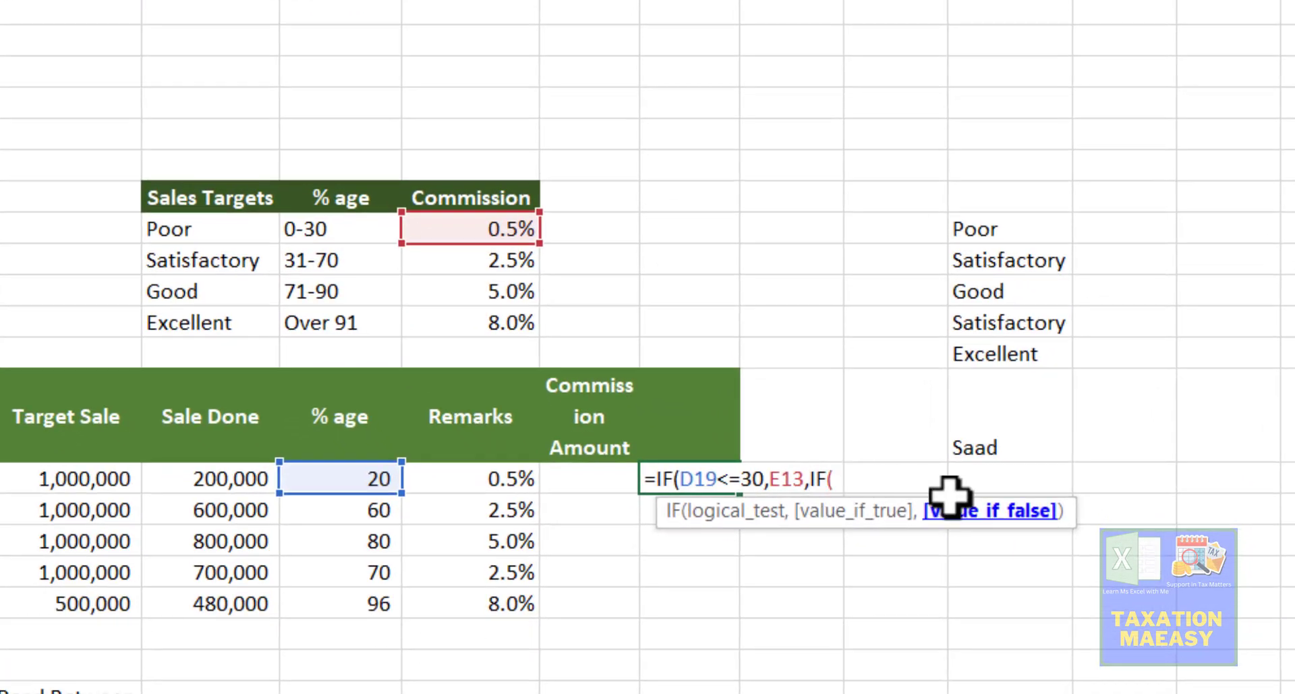
# Begin the nested IF's logical test with an AND function whose first condition is D19>=31.
pyautogui.click(840, 480)
pyautogui.write('and')
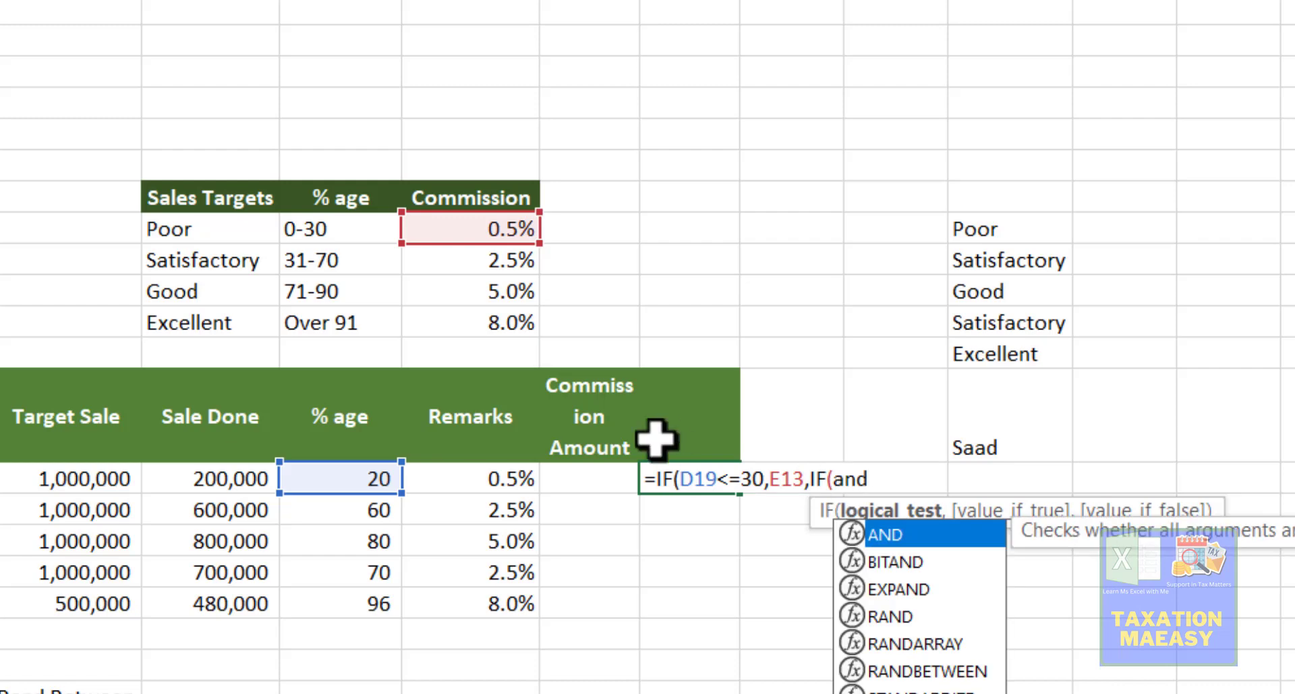
pyautogui.press('Tab')
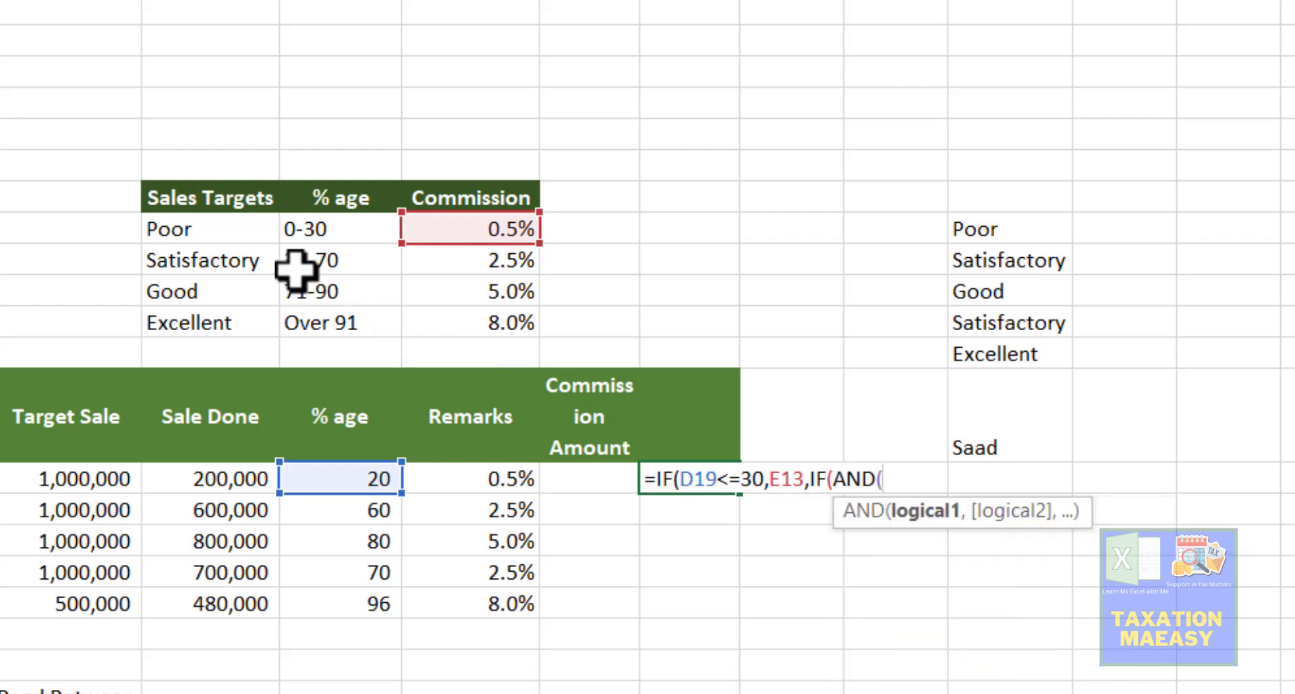
pyautogui.click(371, 479)
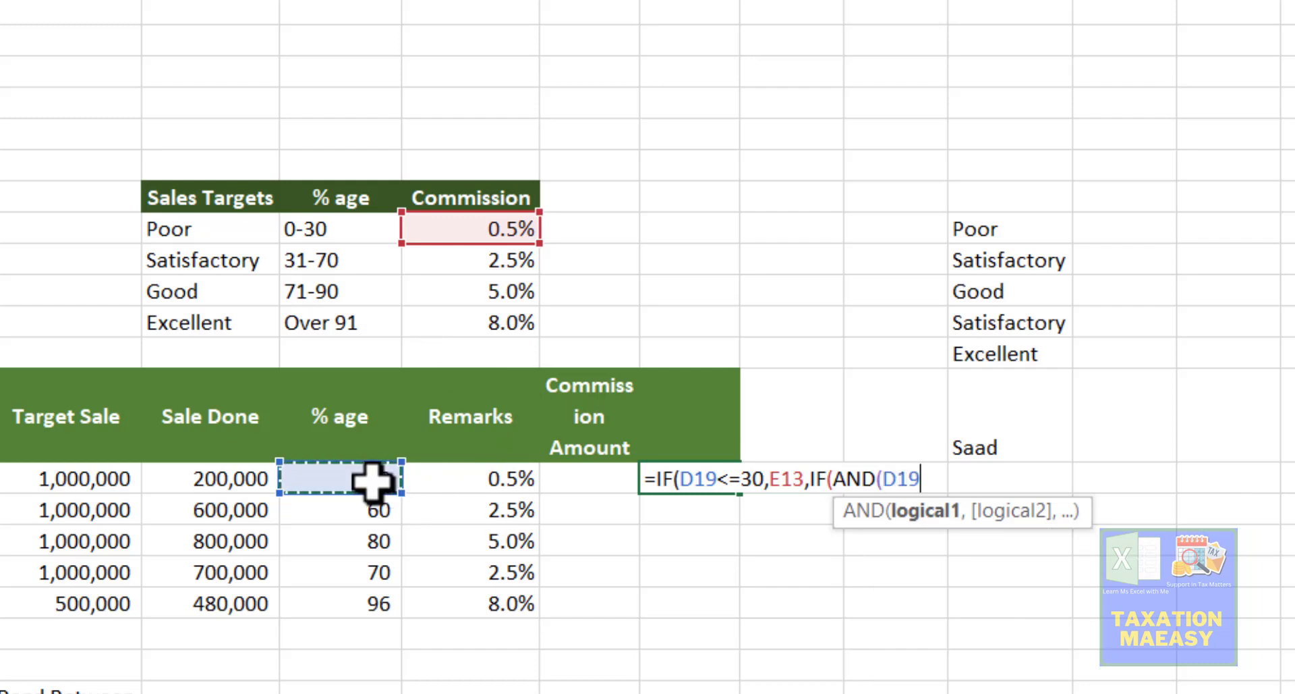
pyautogui.write('?')
pyautogui.press('BackSpace')
pyautogui.write('>')
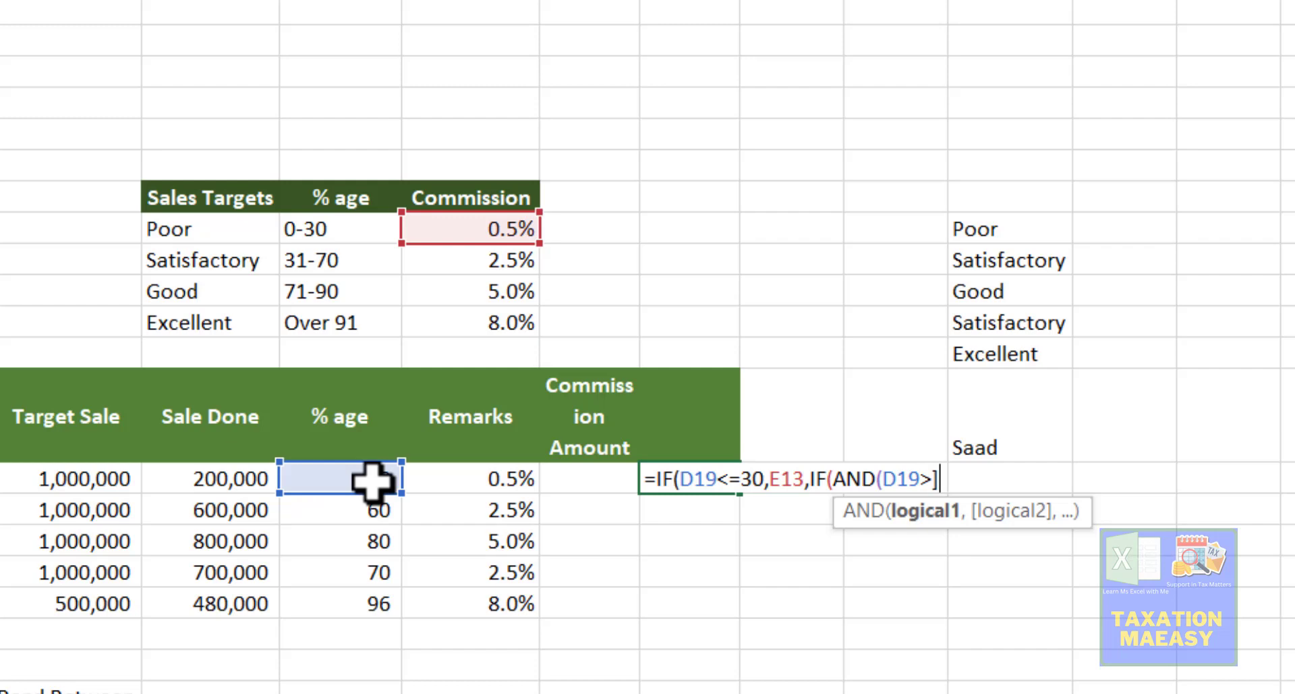
pyautogui.write(']')
pyautogui.press('BackSpace')
pyautogui.write('=31')
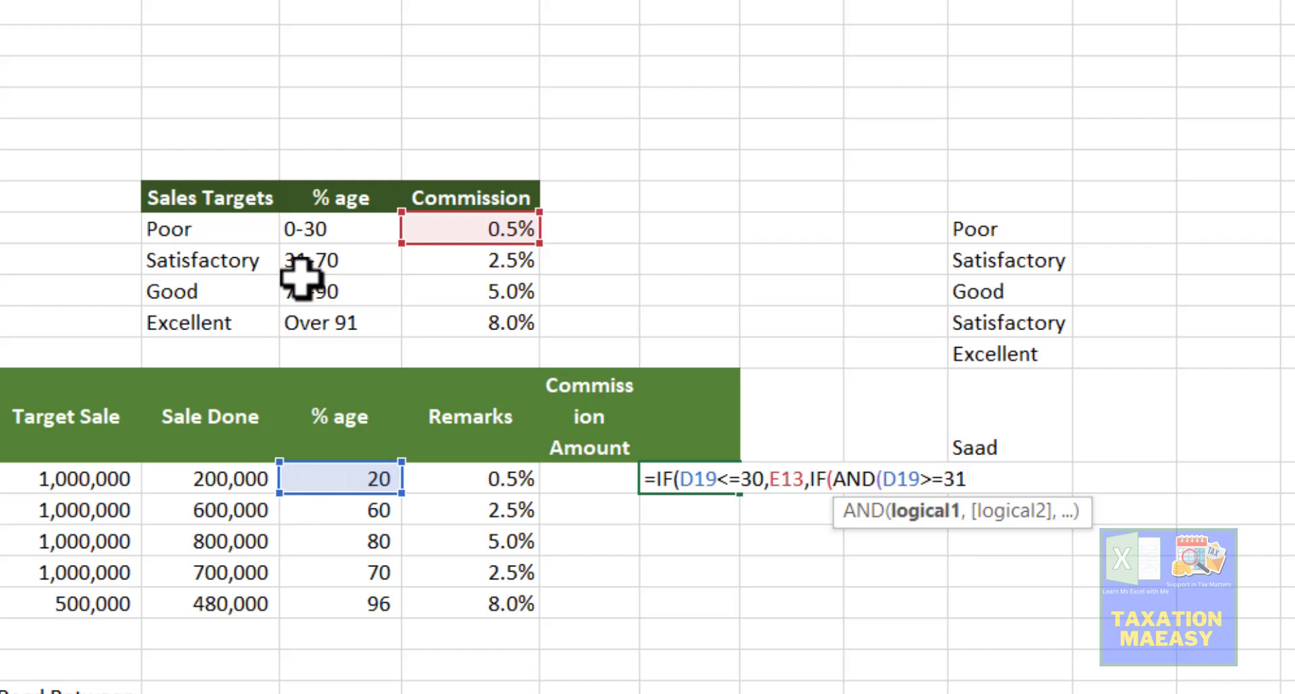
# Complete the AND test with D19<=70 and set E14 as the nested IF's value if true.
pyautogui.write(',')
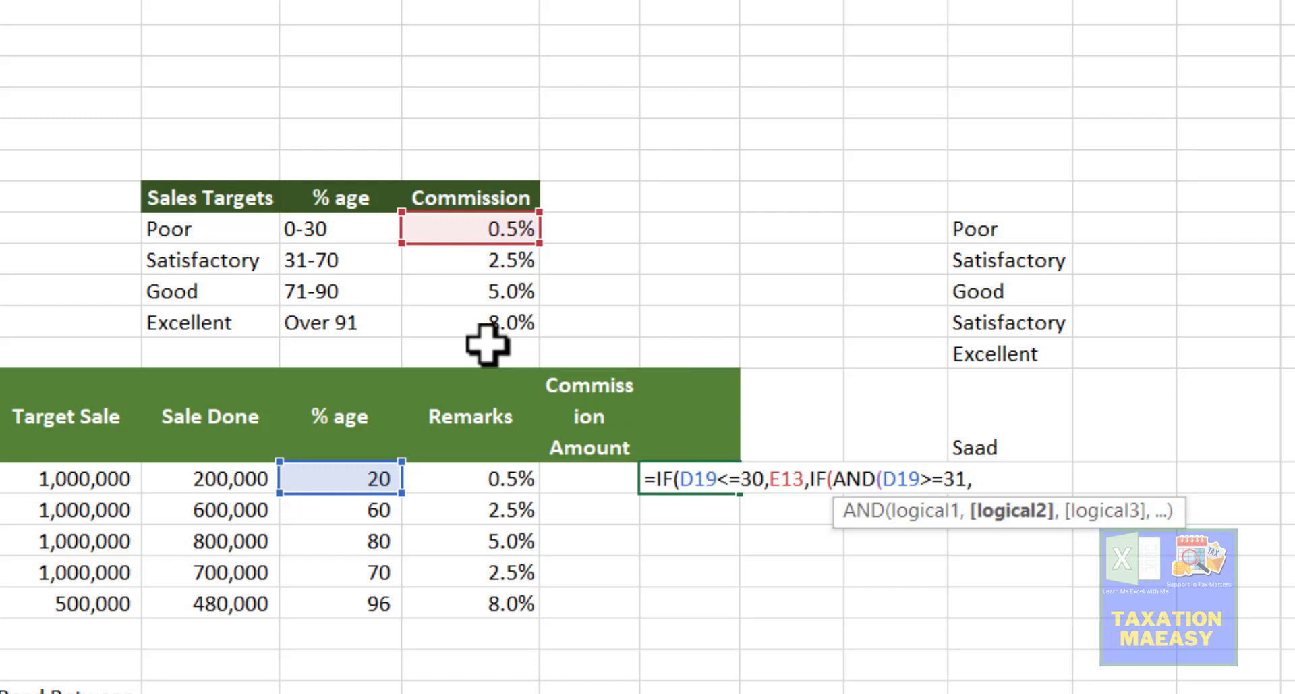
pyautogui.click(379, 482)
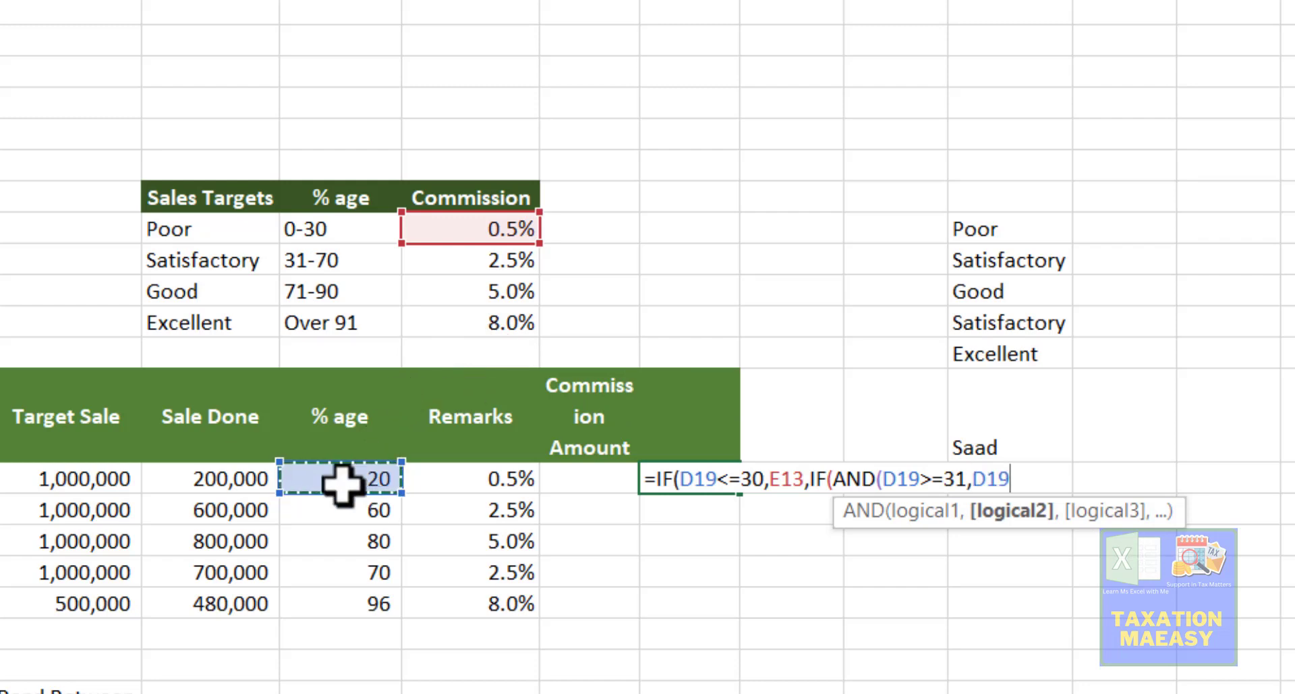
pyautogui.write('<')
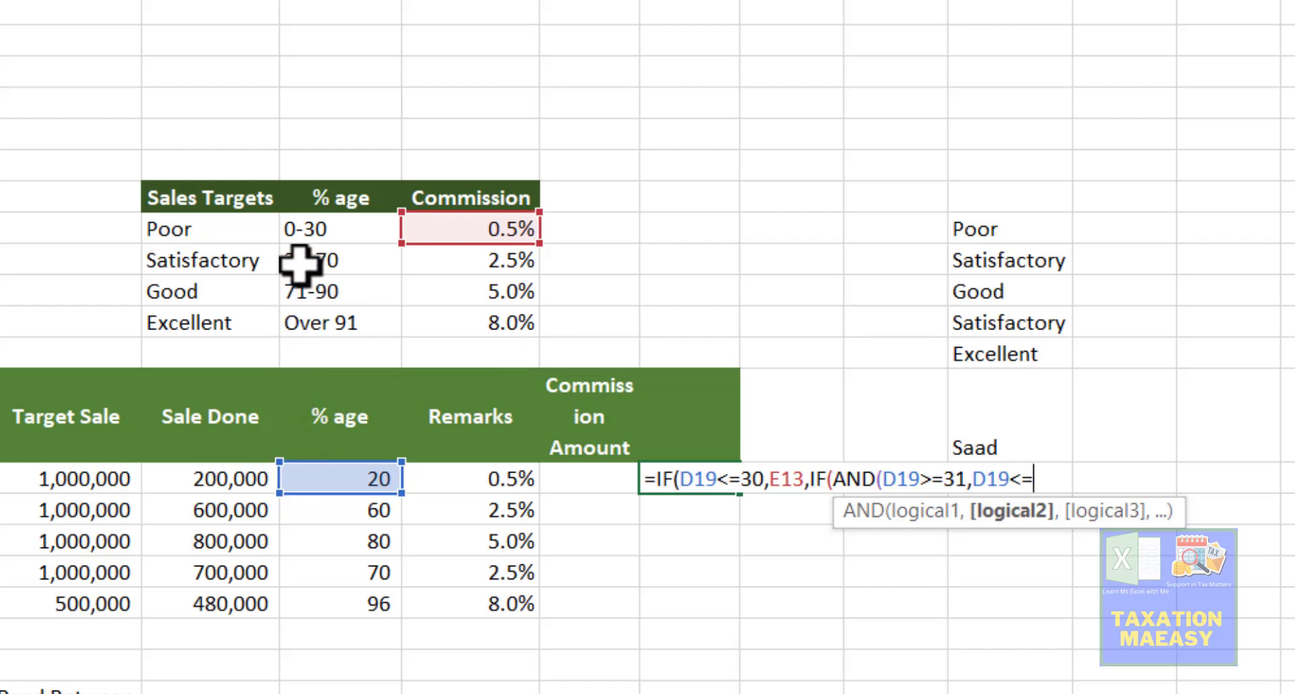
pyautogui.write('=70')
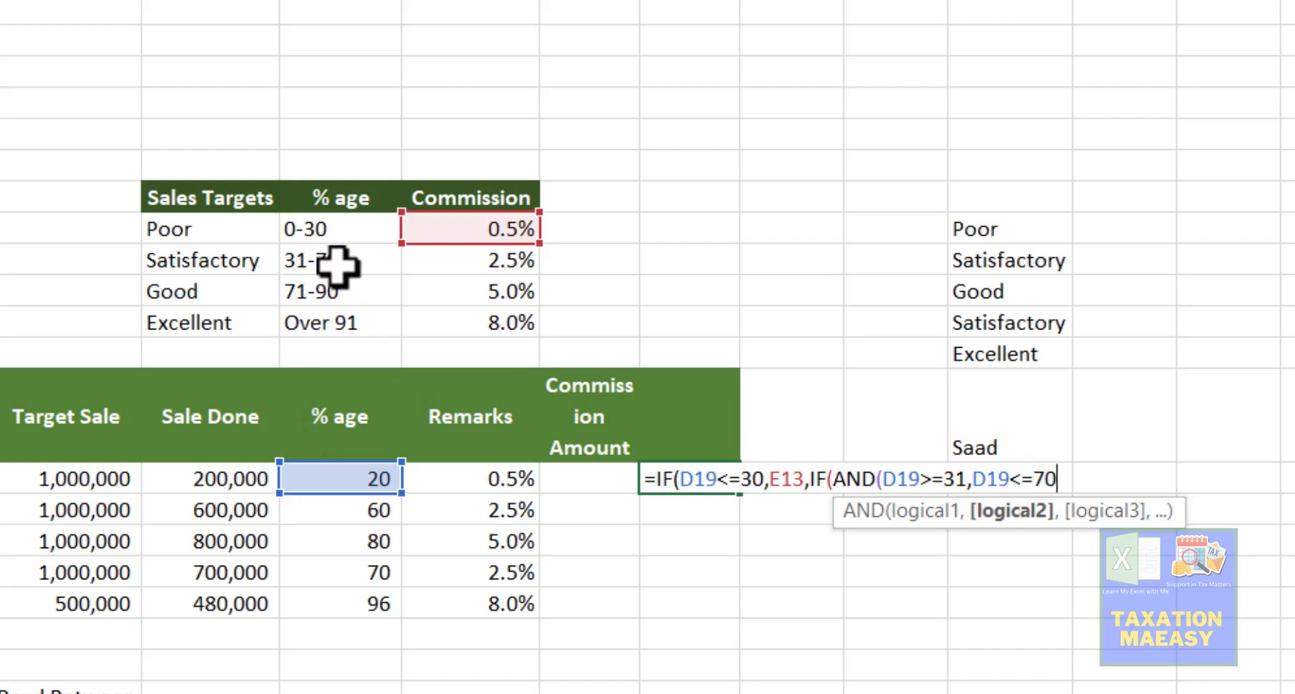
pyautogui.write(')')
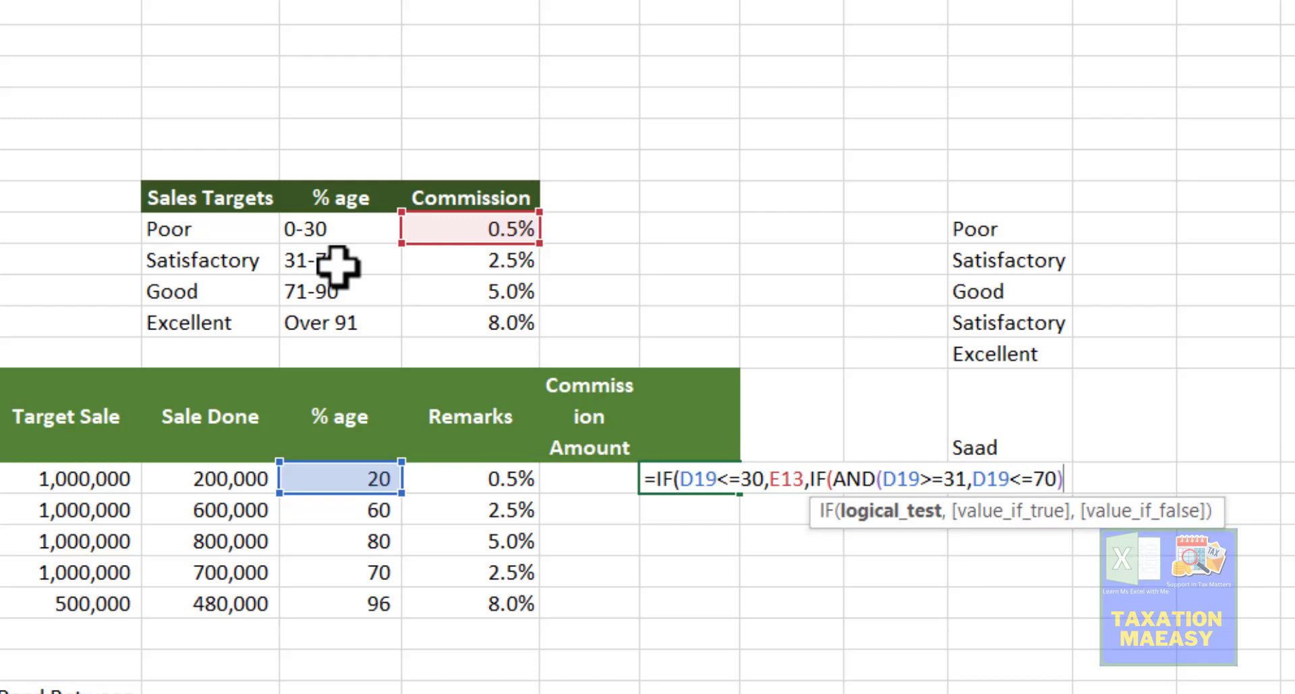
pyautogui.write(',')
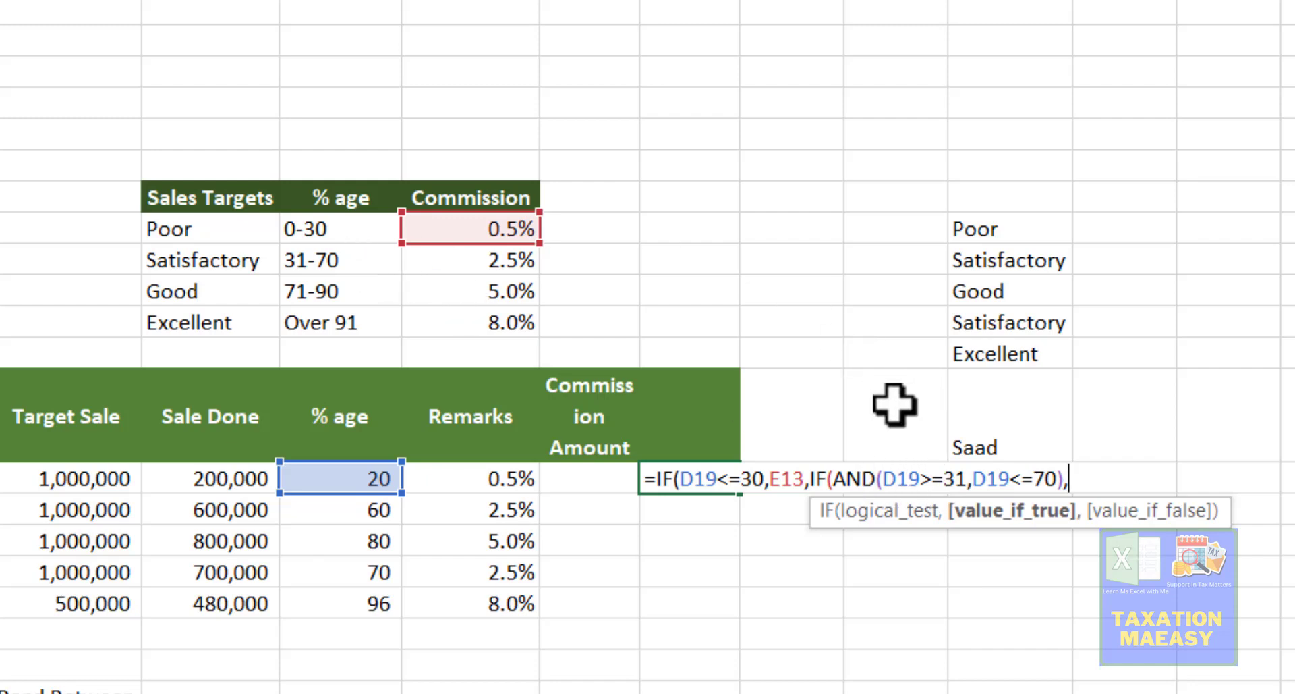
pyautogui.click(483, 269)
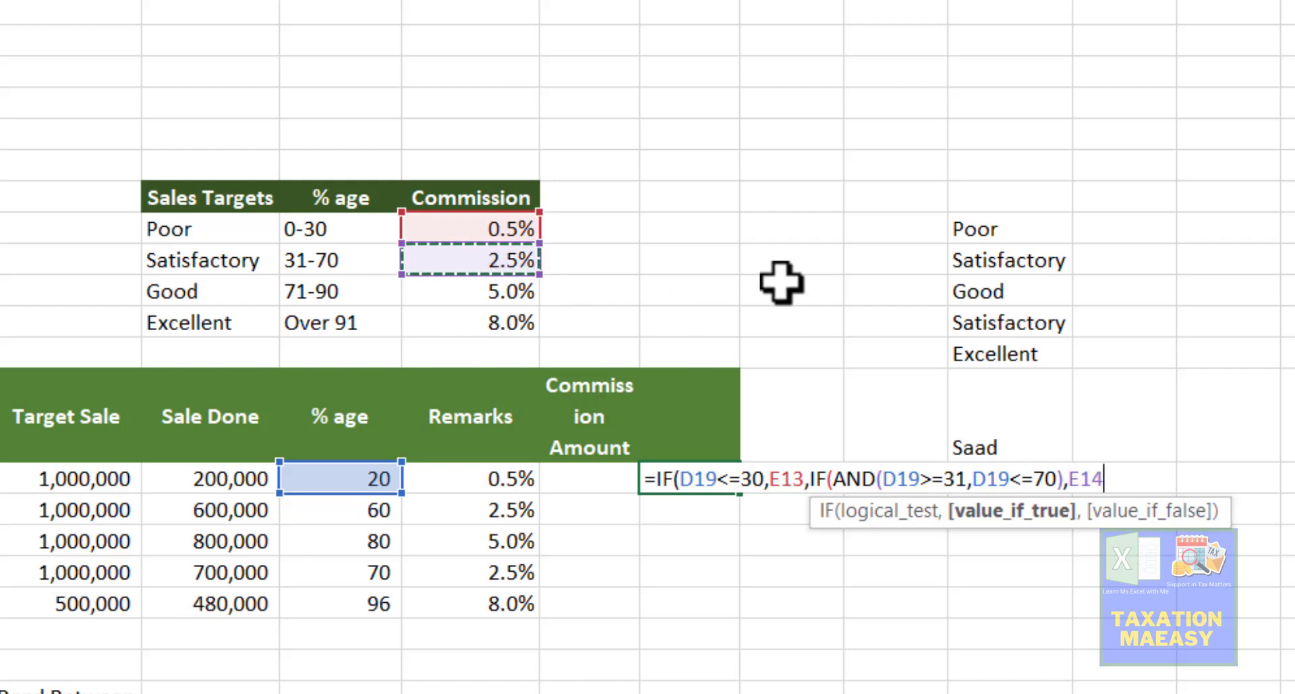
pyautogui.write(',')
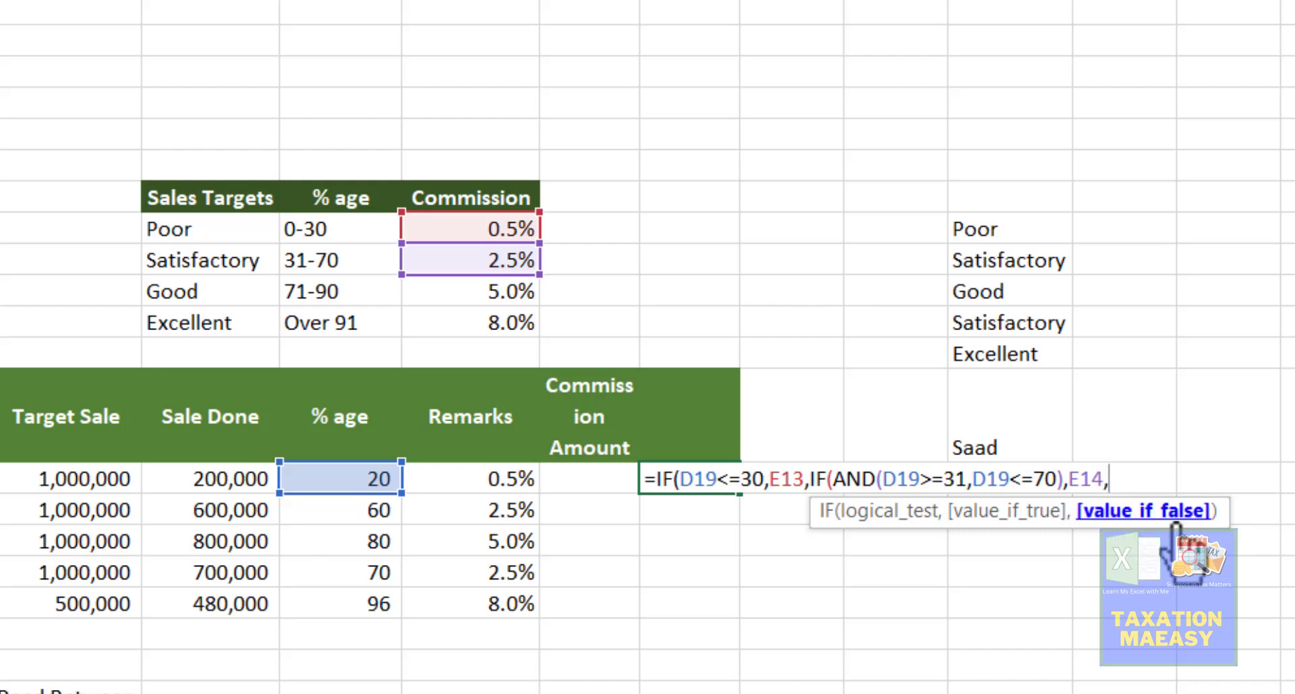
# Nest a third IF as the value if false in G19, with an AND test whose first condition is D19>=71.
pyautogui.write('if')
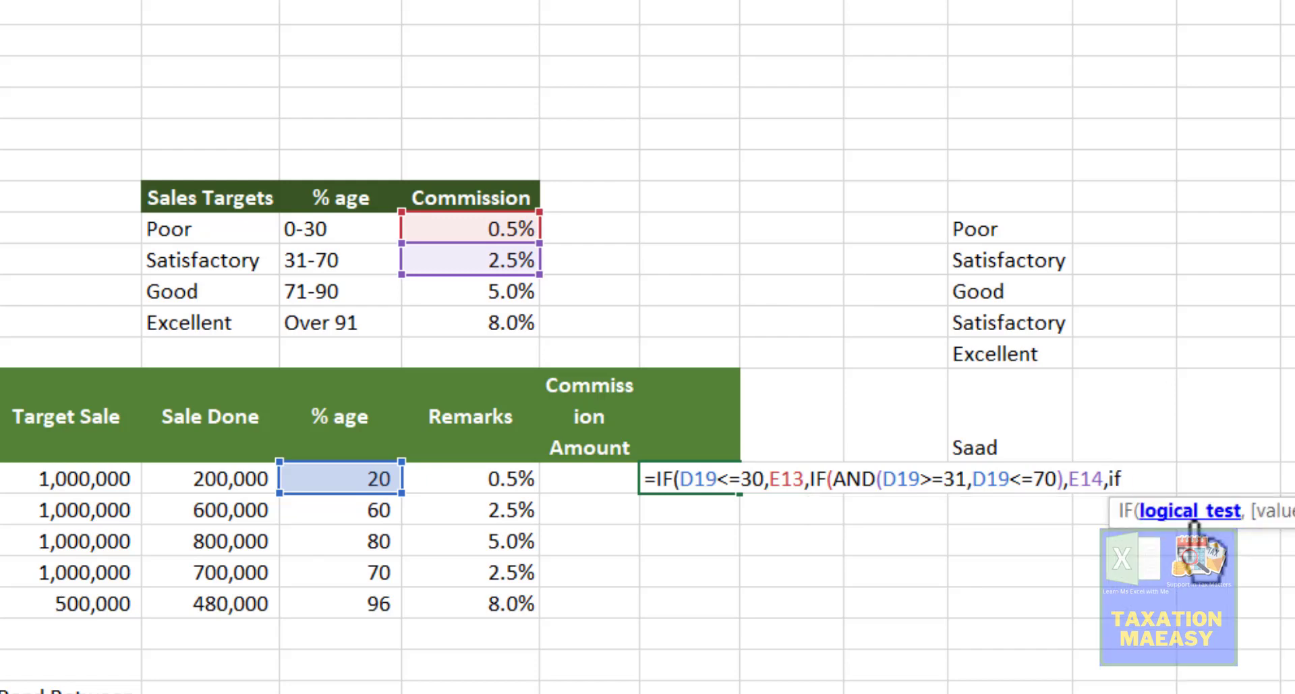
pyautogui.write('(and(')
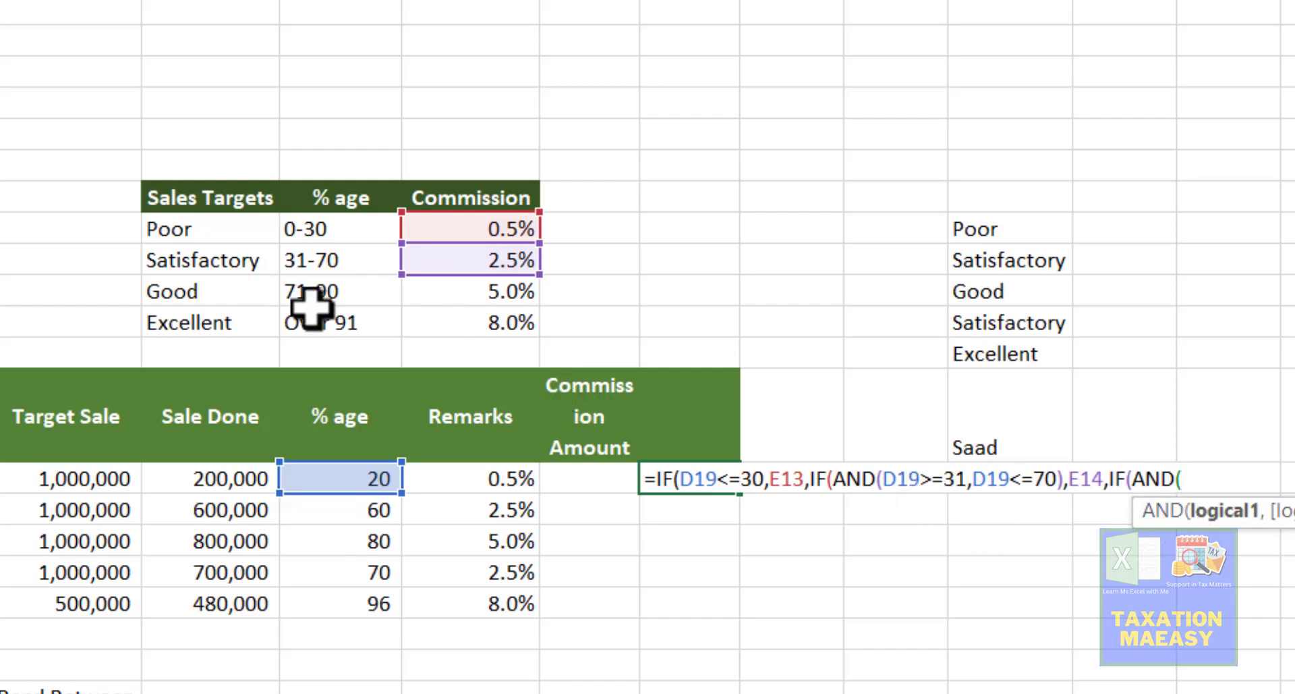
pyautogui.click(356, 476)
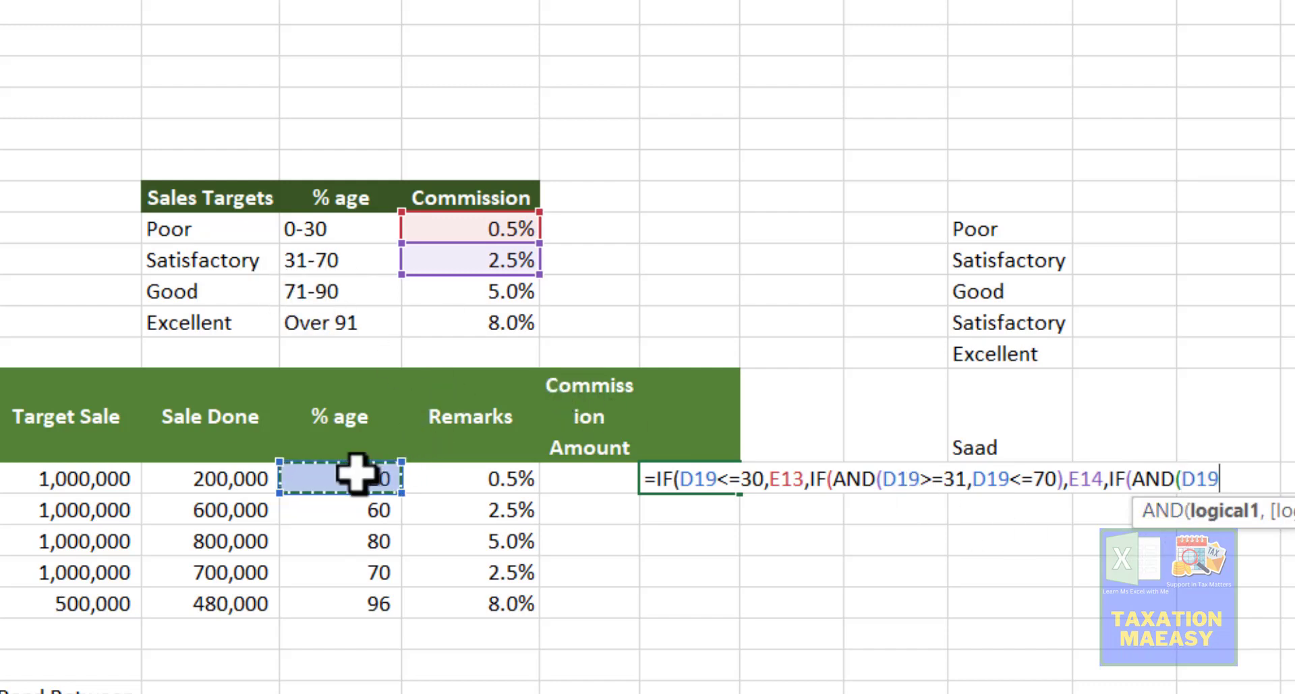
pyautogui.write('>')
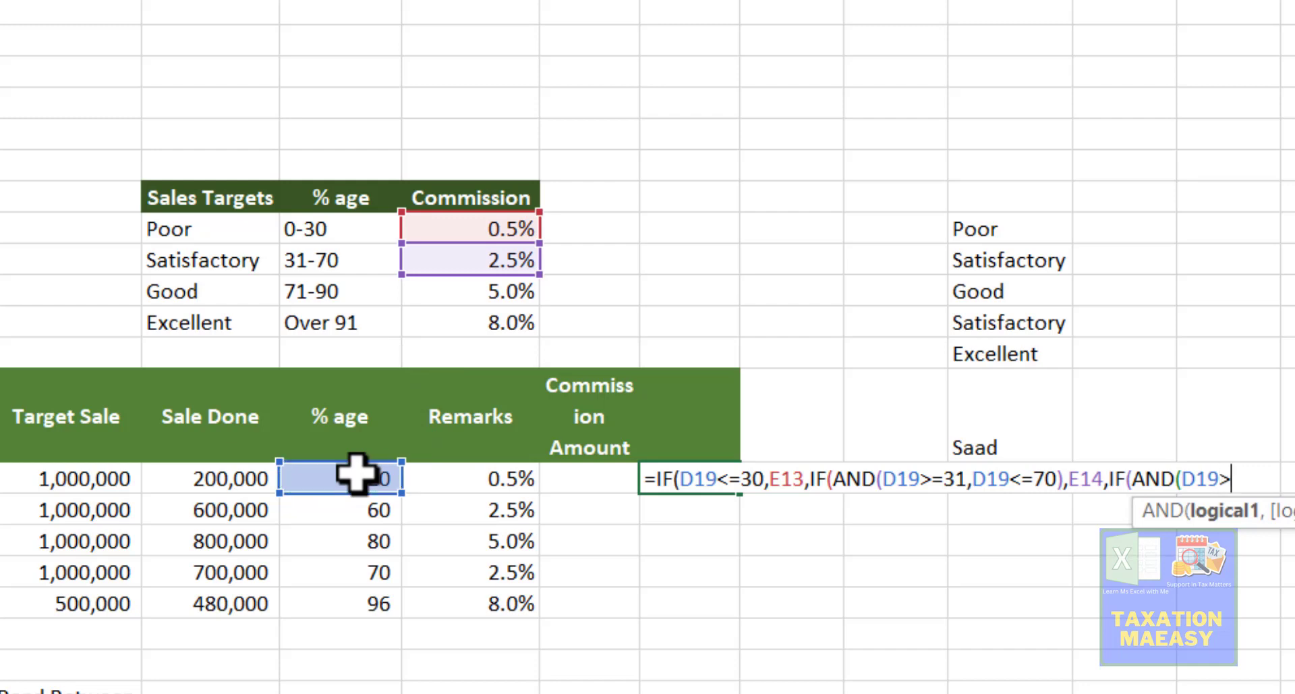
pyautogui.write('=71,')
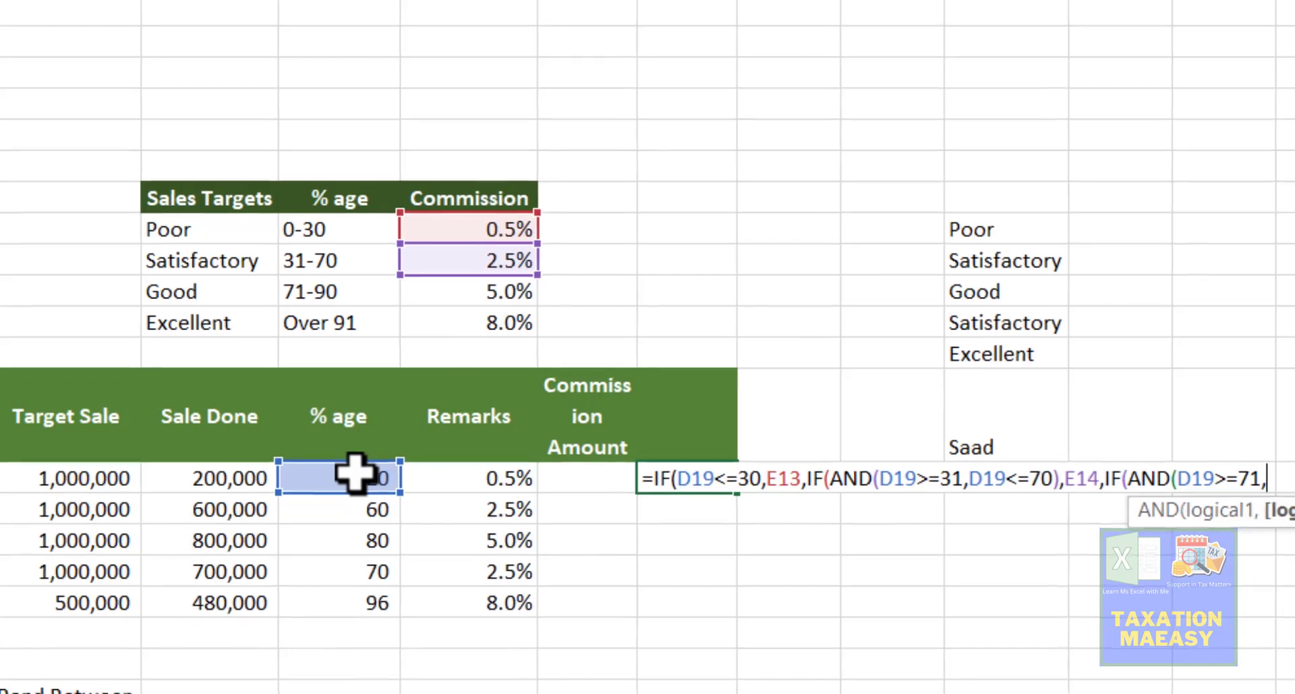
# Complete the third IF's AND test with D19<=90 as the second condition.
pyautogui.click(303, 464)
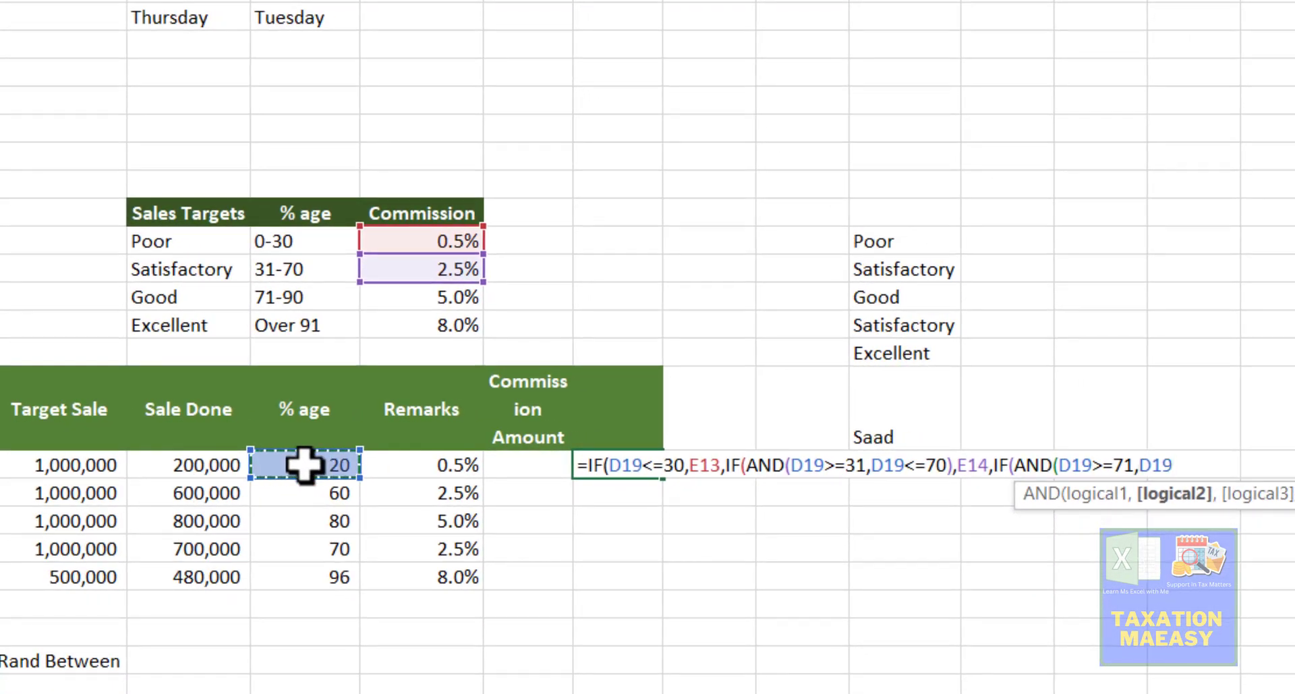
pyautogui.write('>')
pyautogui.press('Left')
pyautogui.write('=')
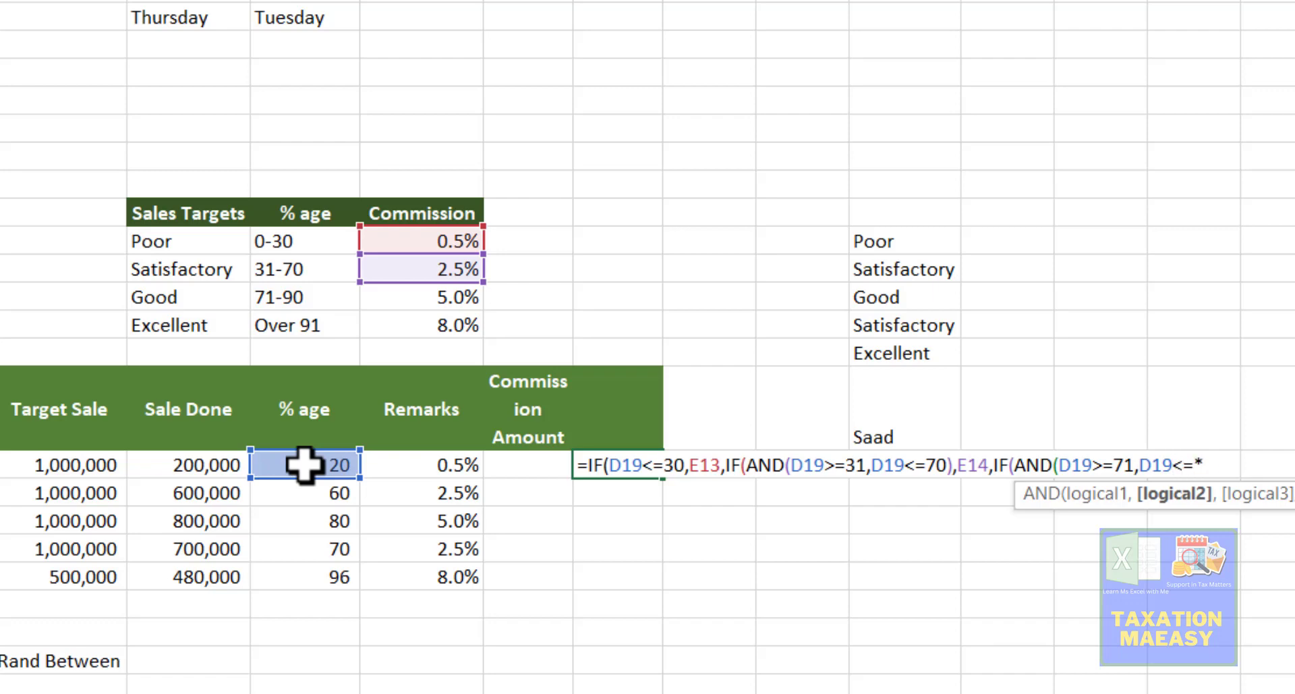
pyautogui.press('BackSpace')
pyautogui.write('9 ')
pyautogui.write('),')
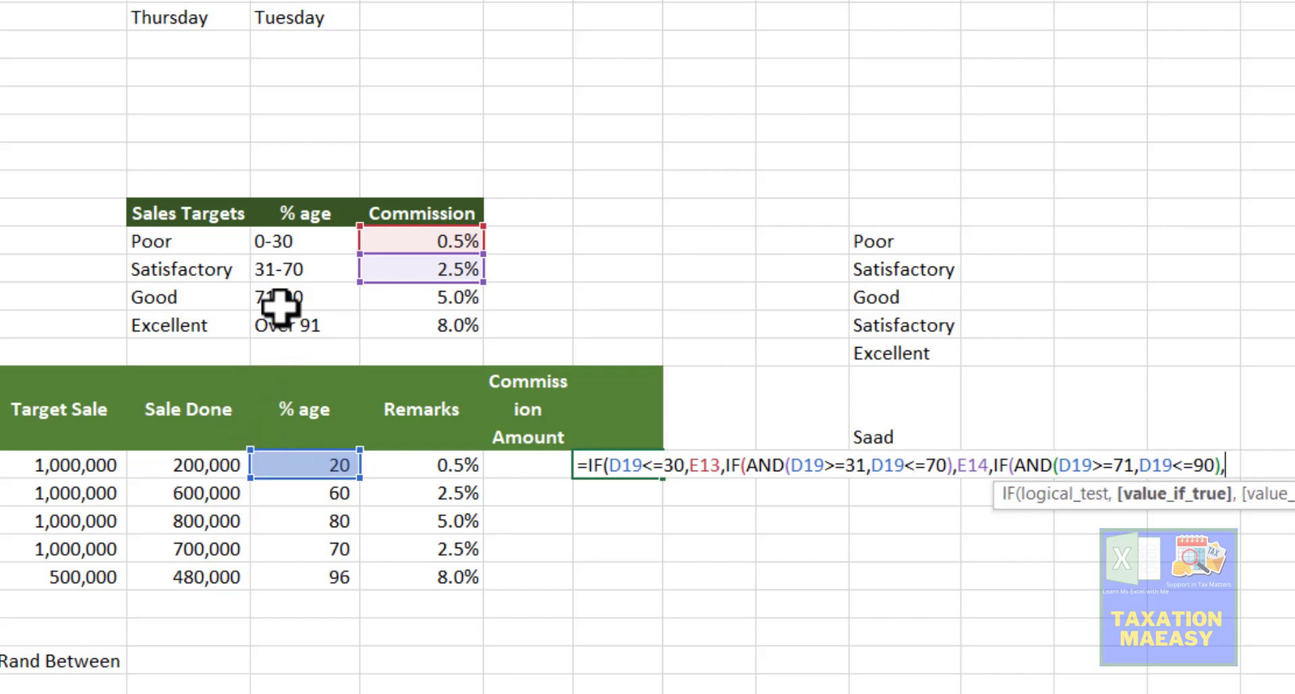
# Set E15 as the third IF's value if true and start another IF as its value if false.
pyautogui.click(415, 302)
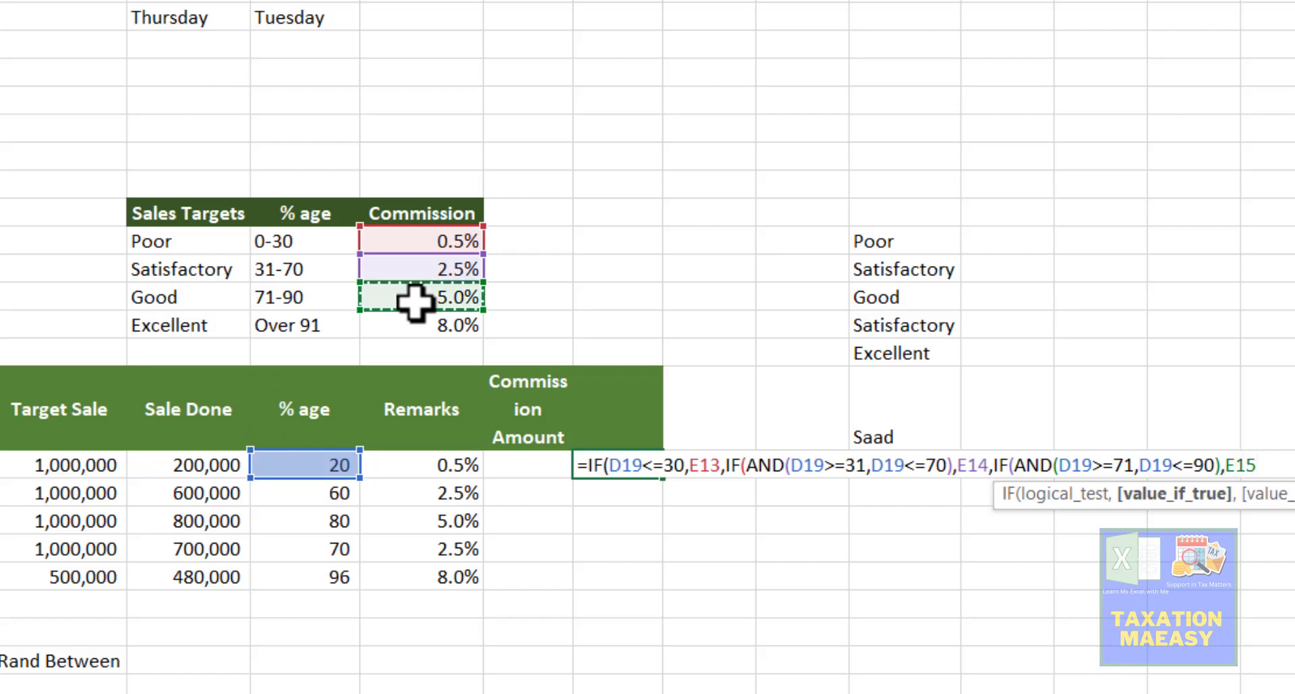
pyautogui.write(',')
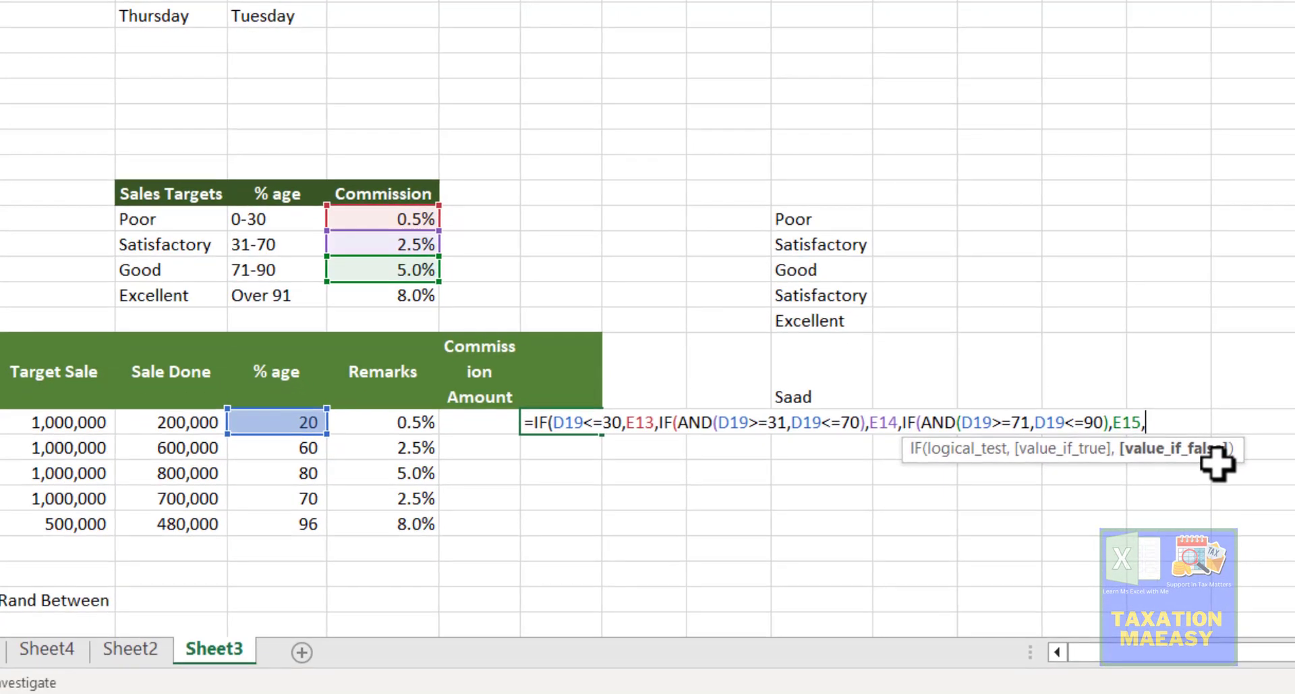
pyautogui.write('if')
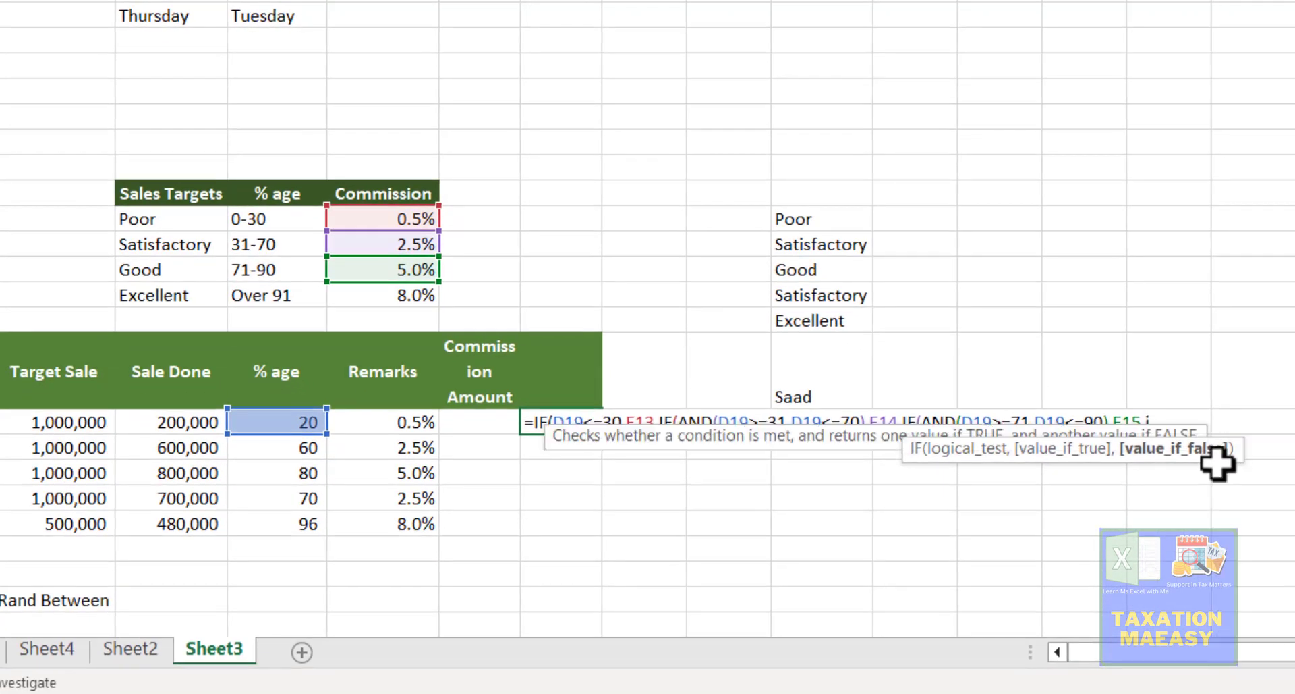
pyautogui.press('Return')
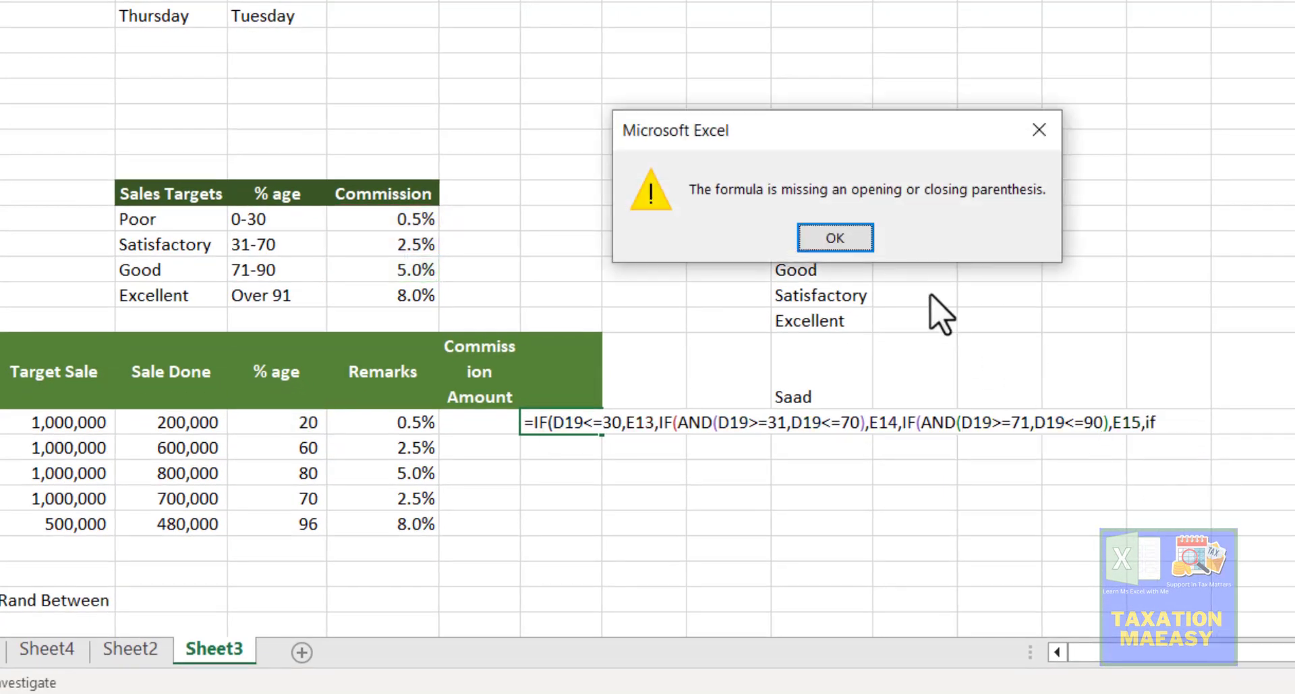
pyautogui.click(851, 245)
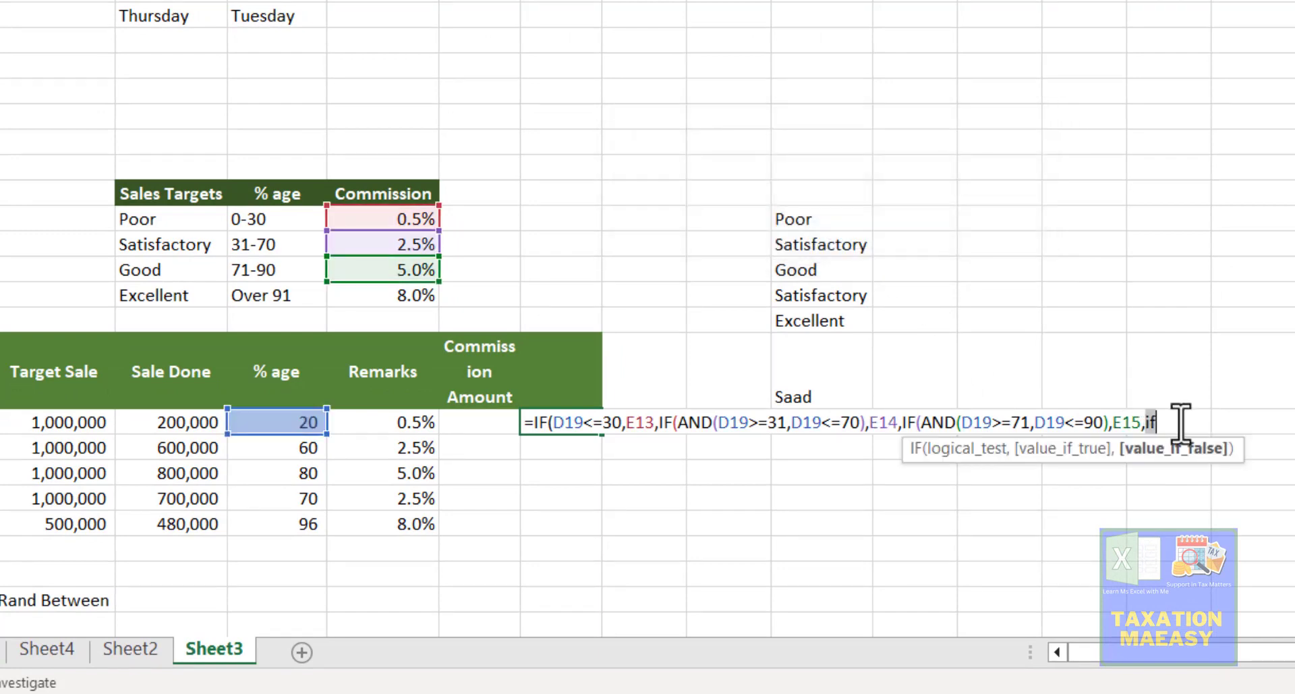
pyautogui.press('Return')
pyautogui.click(855, 236)
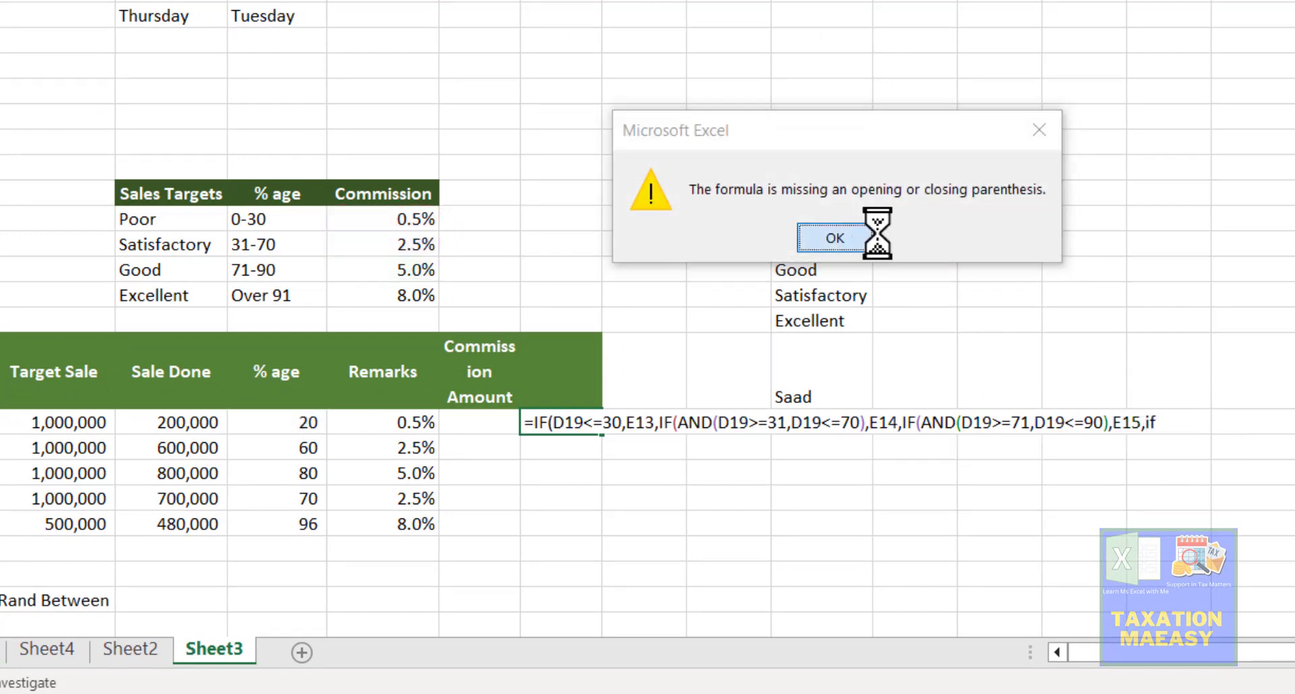
pyautogui.click(1169, 415)
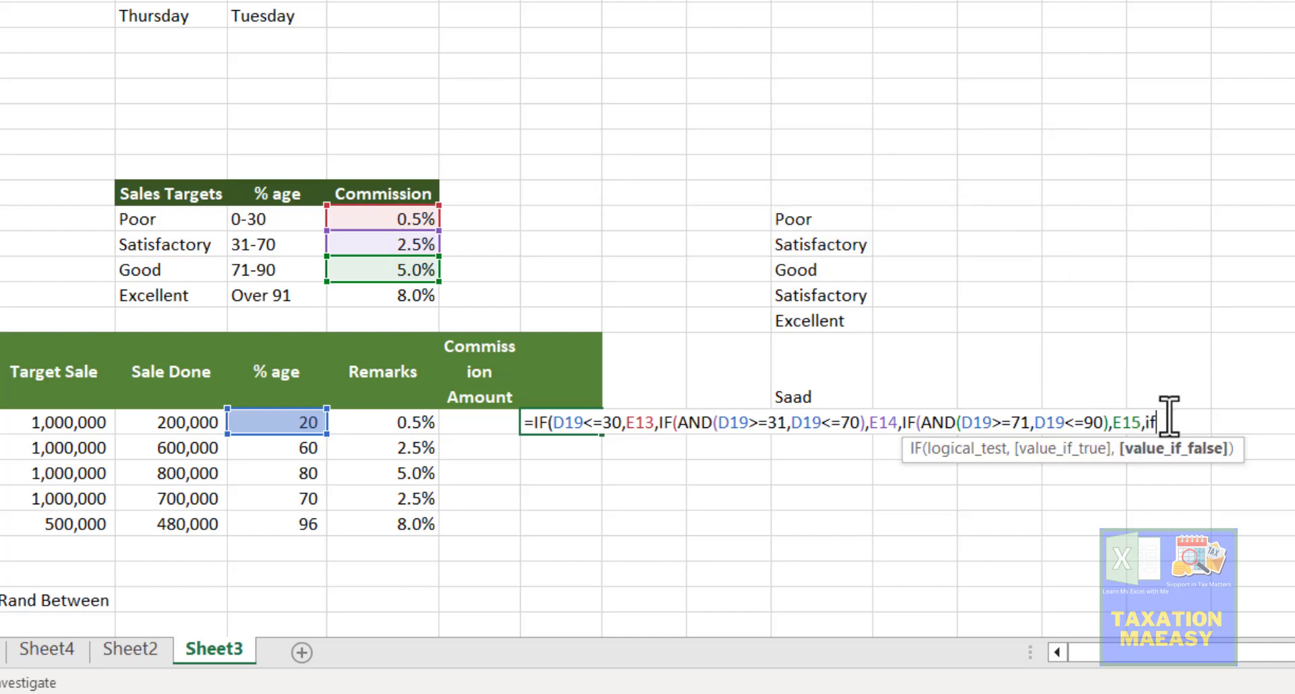
# Enter D19>=91 as the last nested IF's logical test, without an AND function.
pyautogui.write('(and')
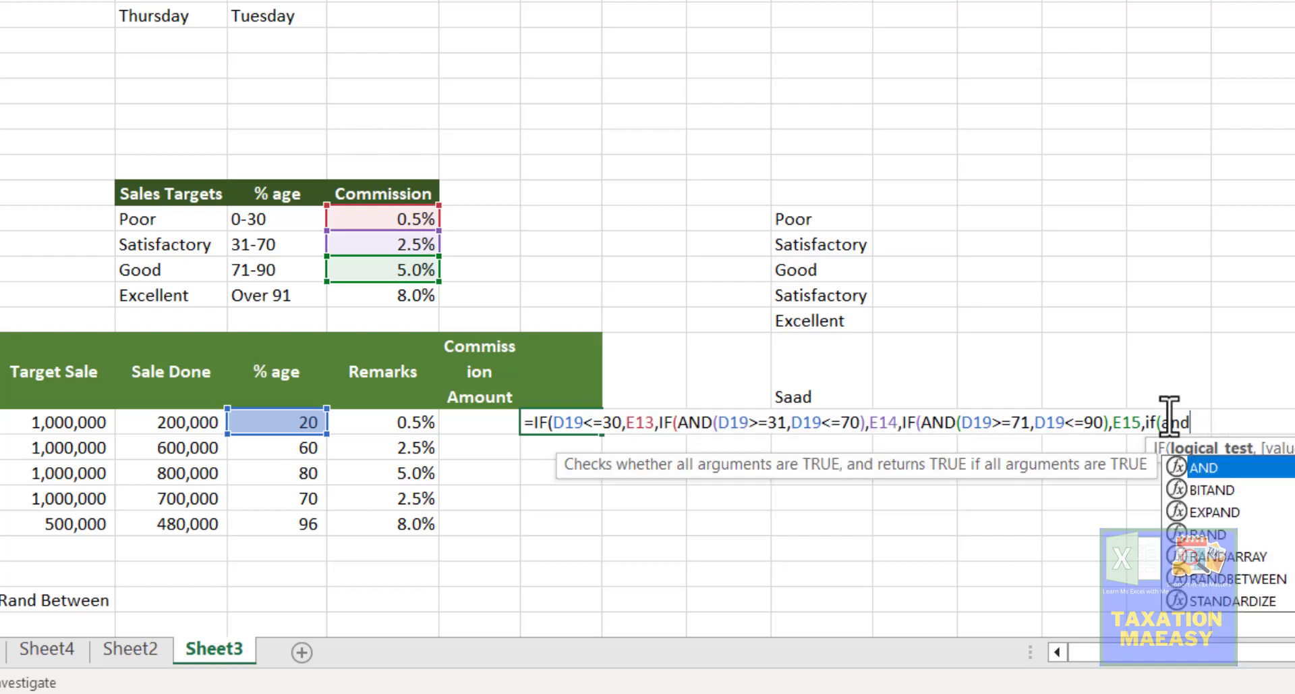
pyautogui.press('BackSpace')
pyautogui.press('BackSpace')
pyautogui.press('BackSpace')
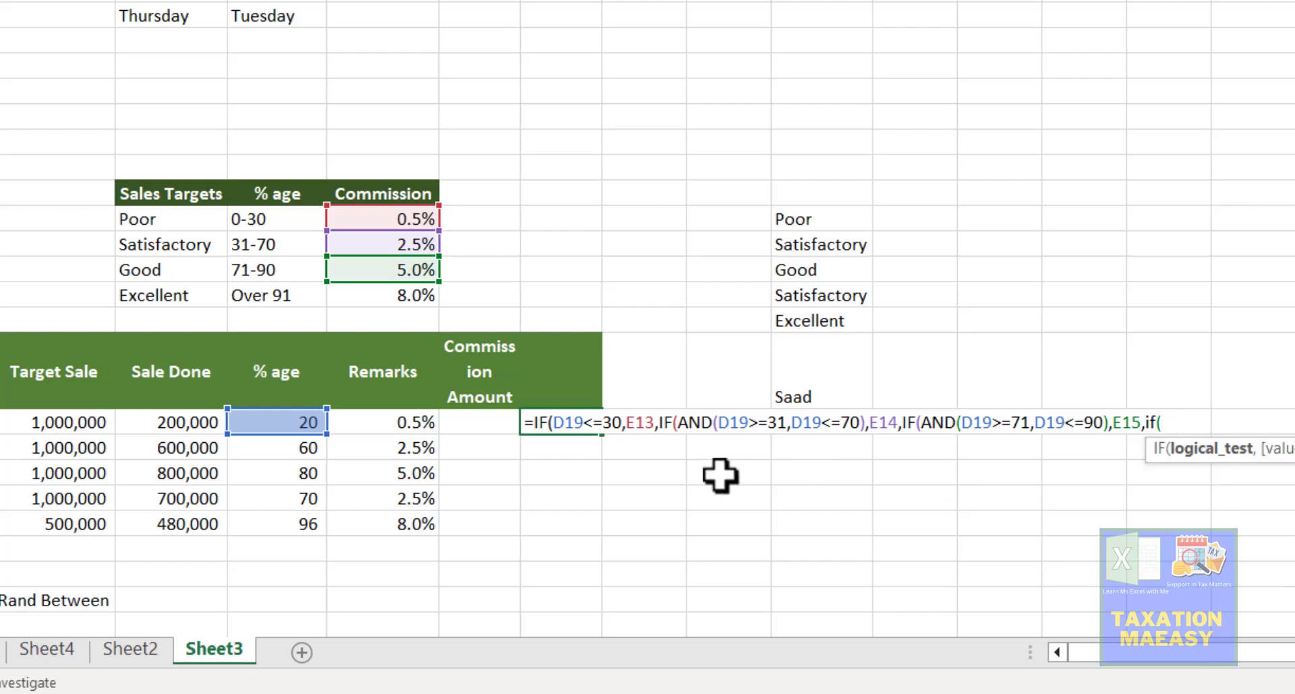
pyautogui.click(304, 422)
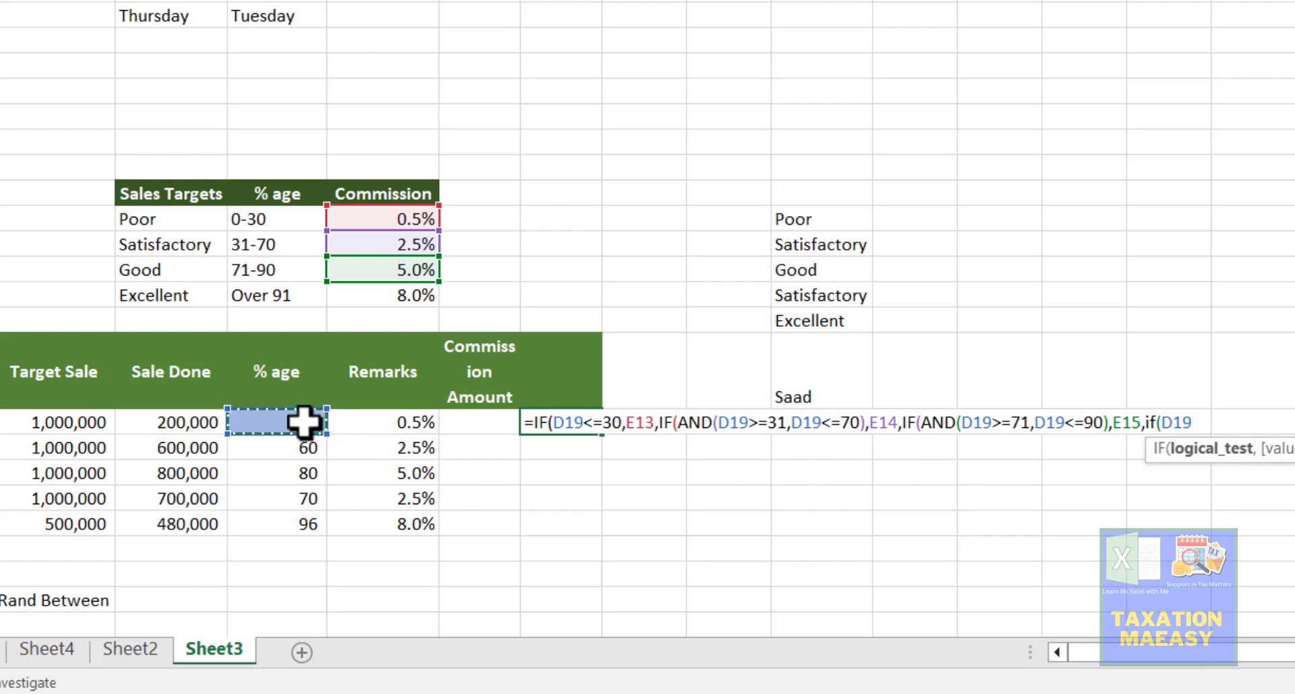
pyautogui.write('>=91')
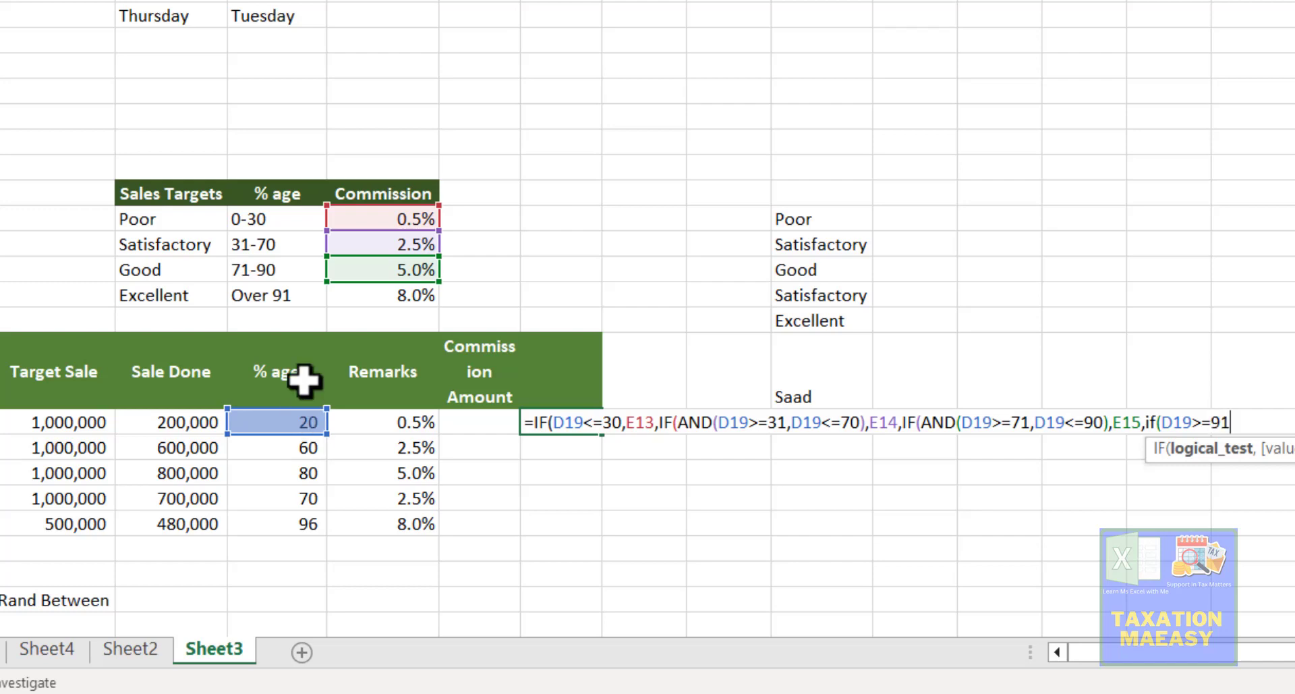
pyautogui.write(',')
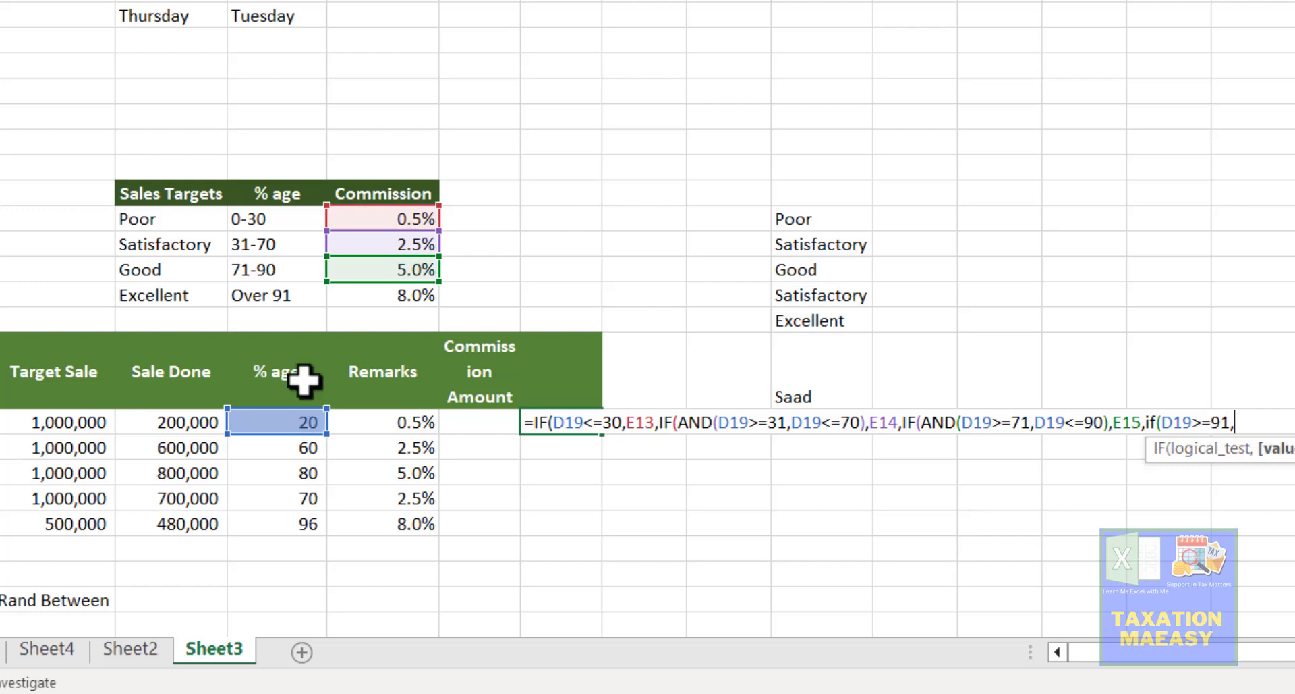
# Set the last IF's values to E16 if true and 0 if false, and enter the G19 formula with the proposed parenthesis correction.
pyautogui.click(392, 297)
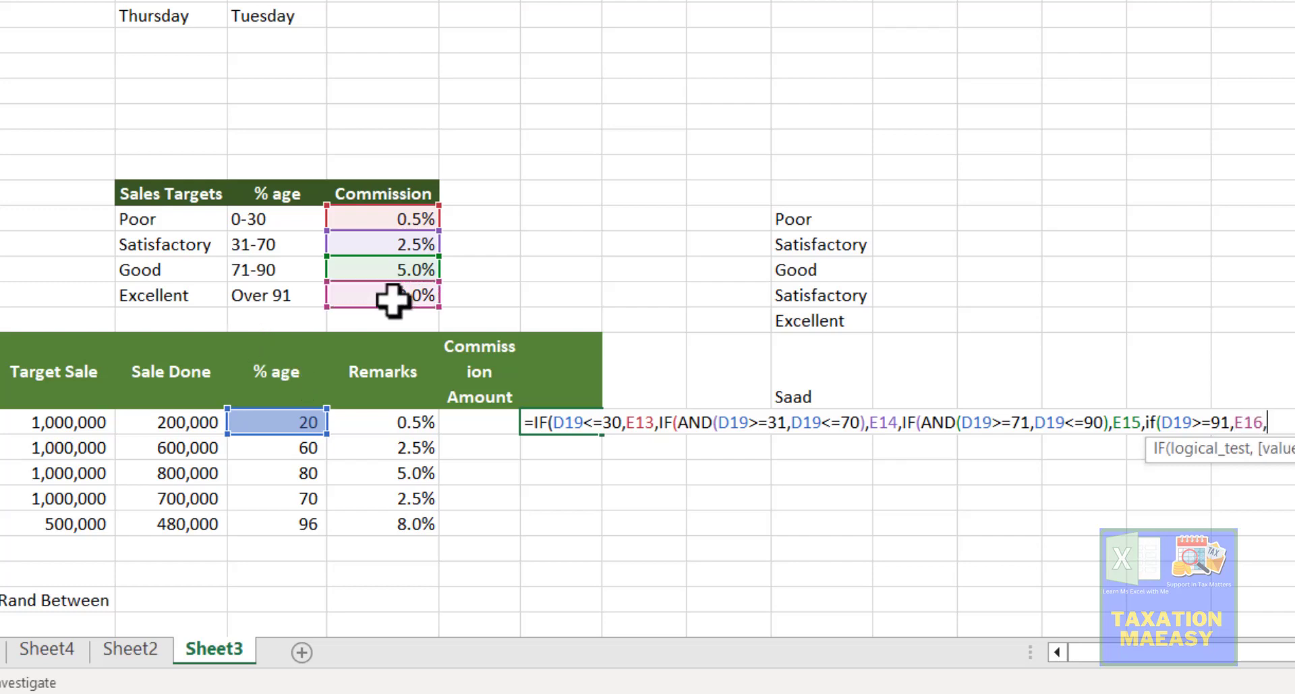
pyautogui.write('0')
pyautogui.press('BackSpace')
pyautogui.press('BackSpace')
pyautogui.write('))')
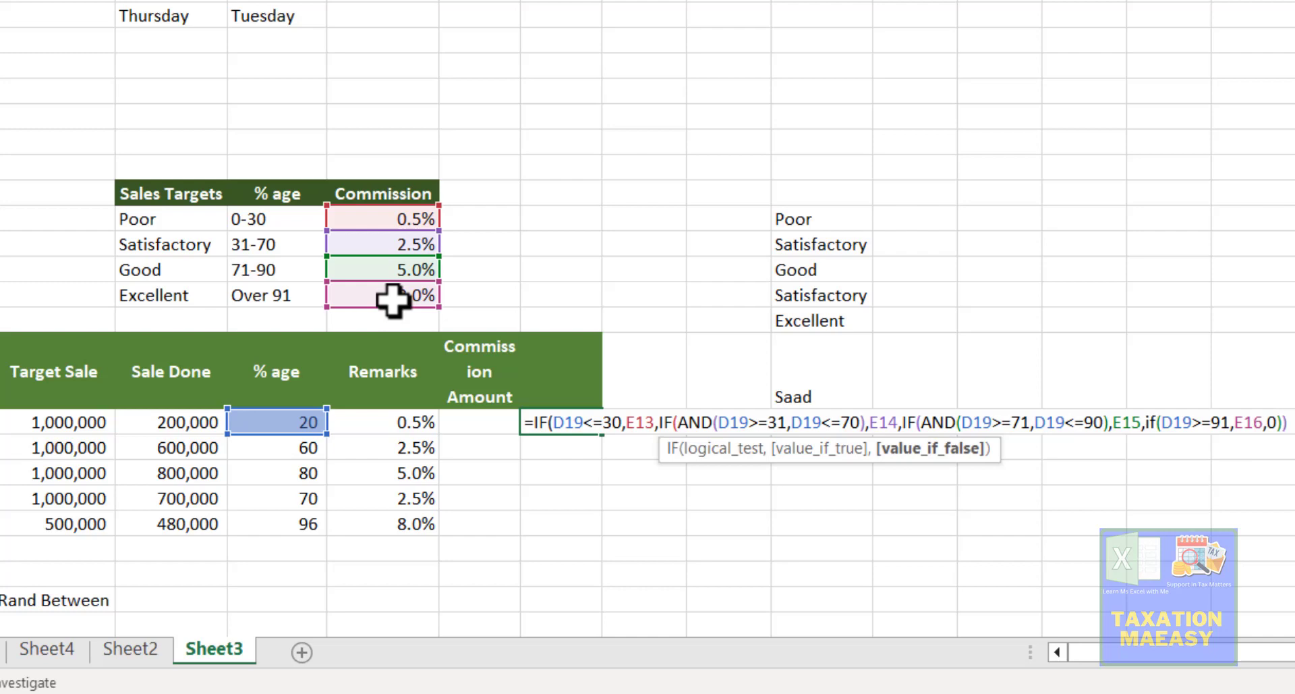
pyautogui.press('Return')
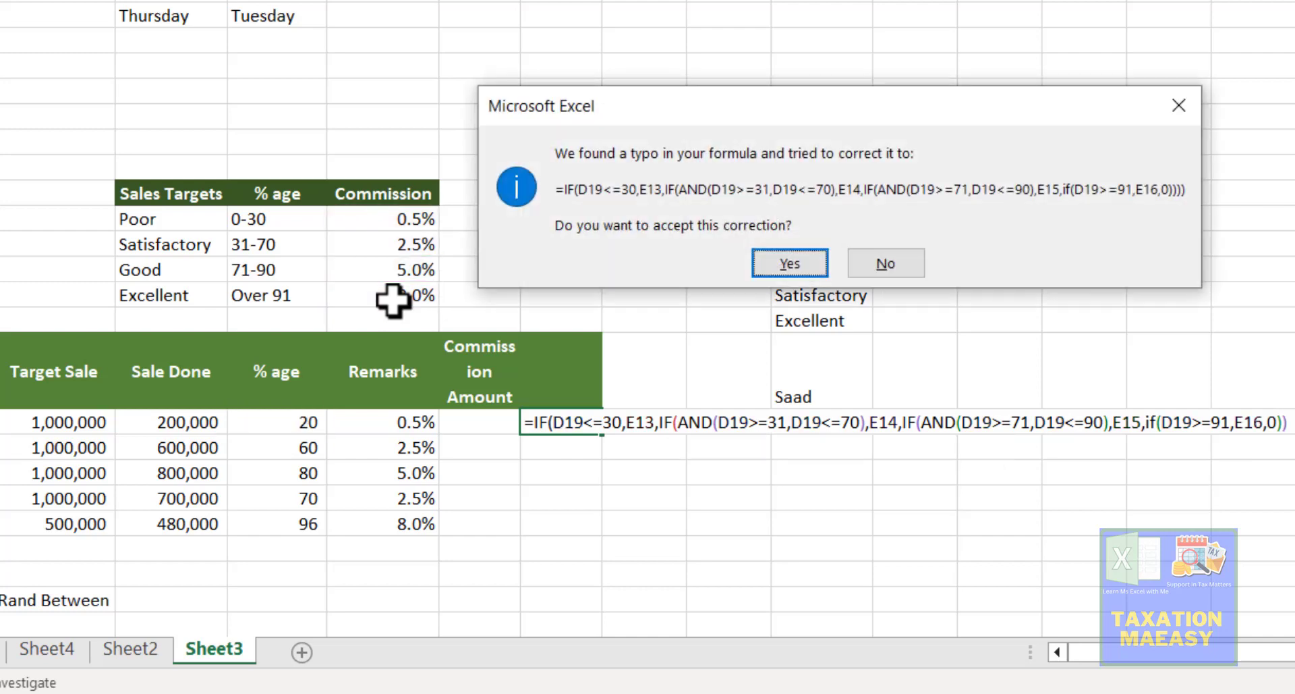
pyautogui.press('Return')
# Format G19 as a percentage with two decimal places.
pyautogui.press('Up')
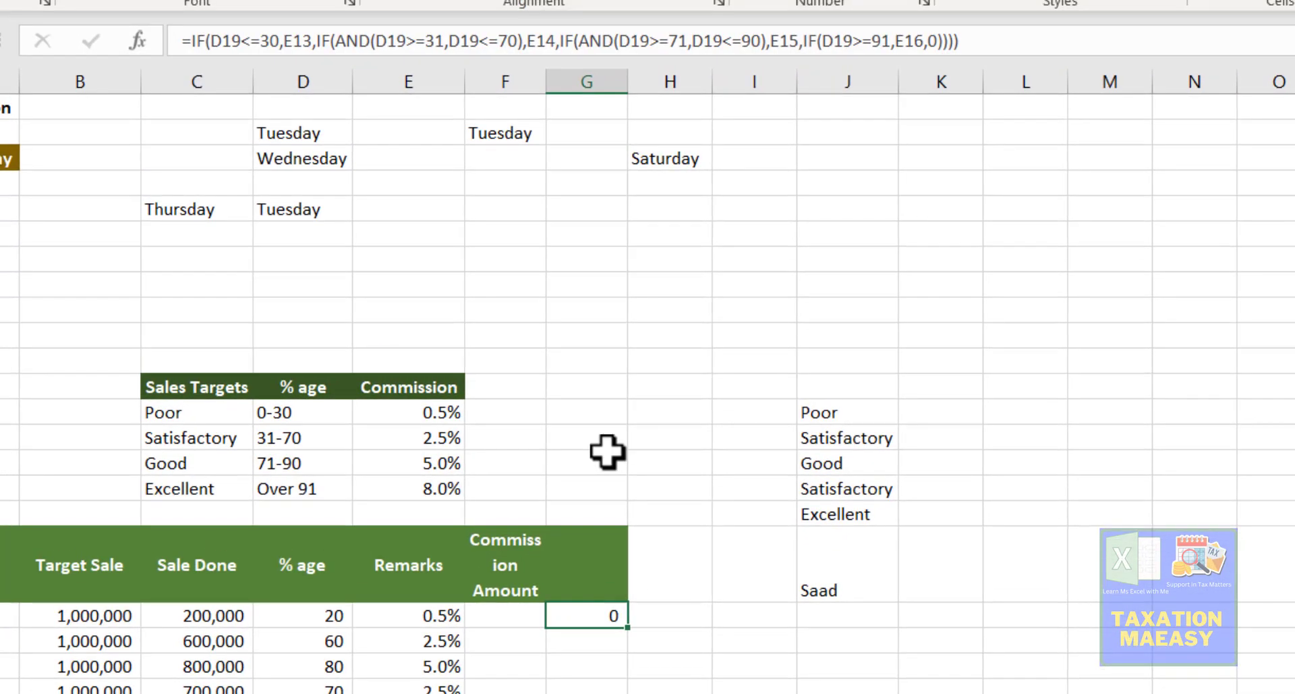
pyautogui.click(812, 0)
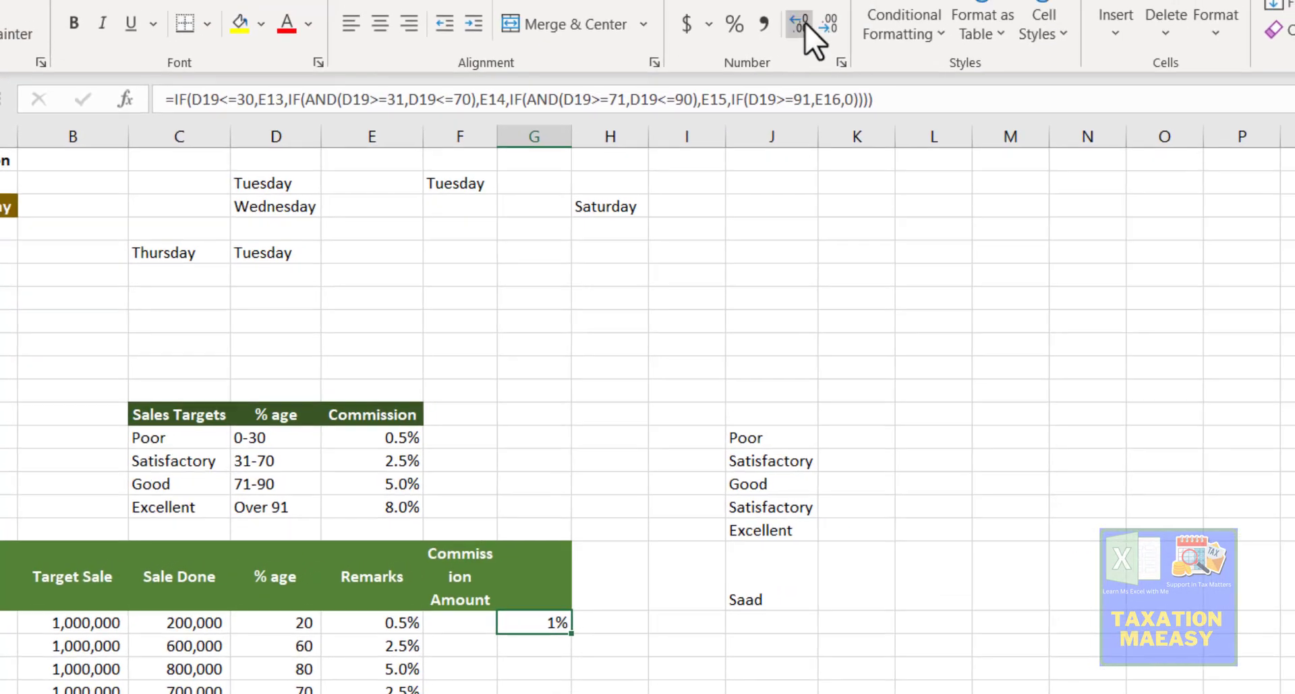
pyautogui.click(804, 23)
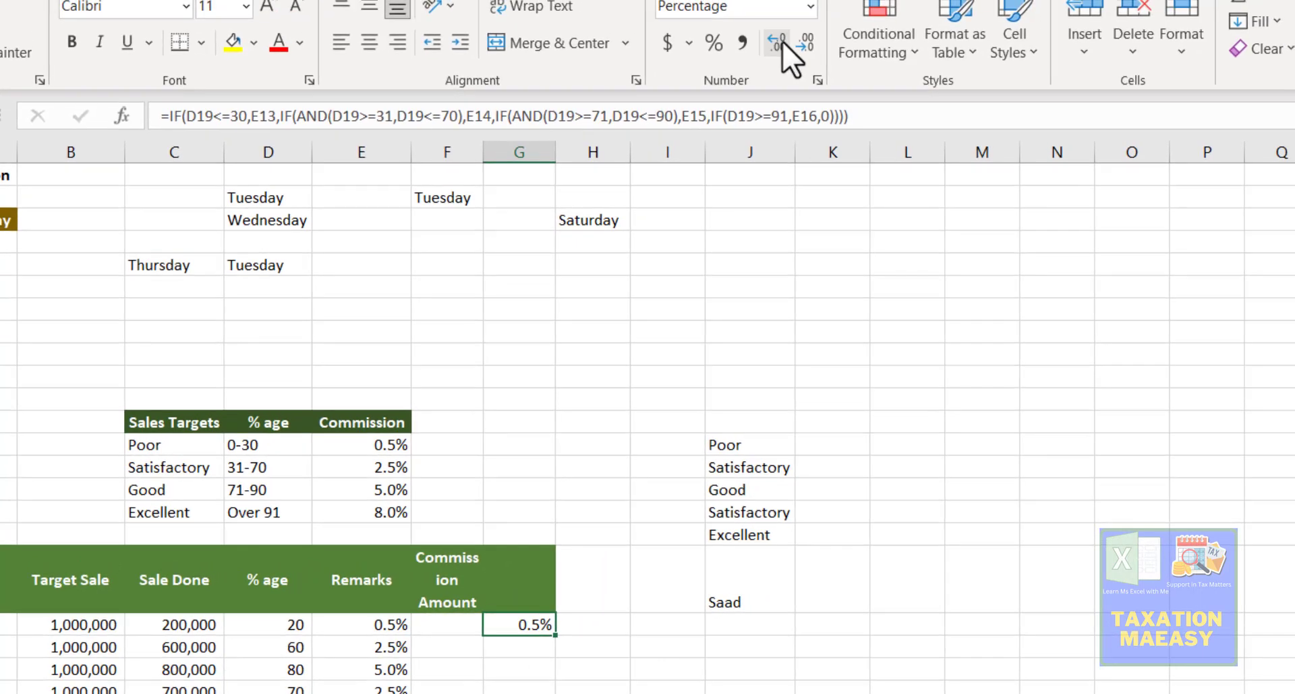
pyautogui.click(783, 42)
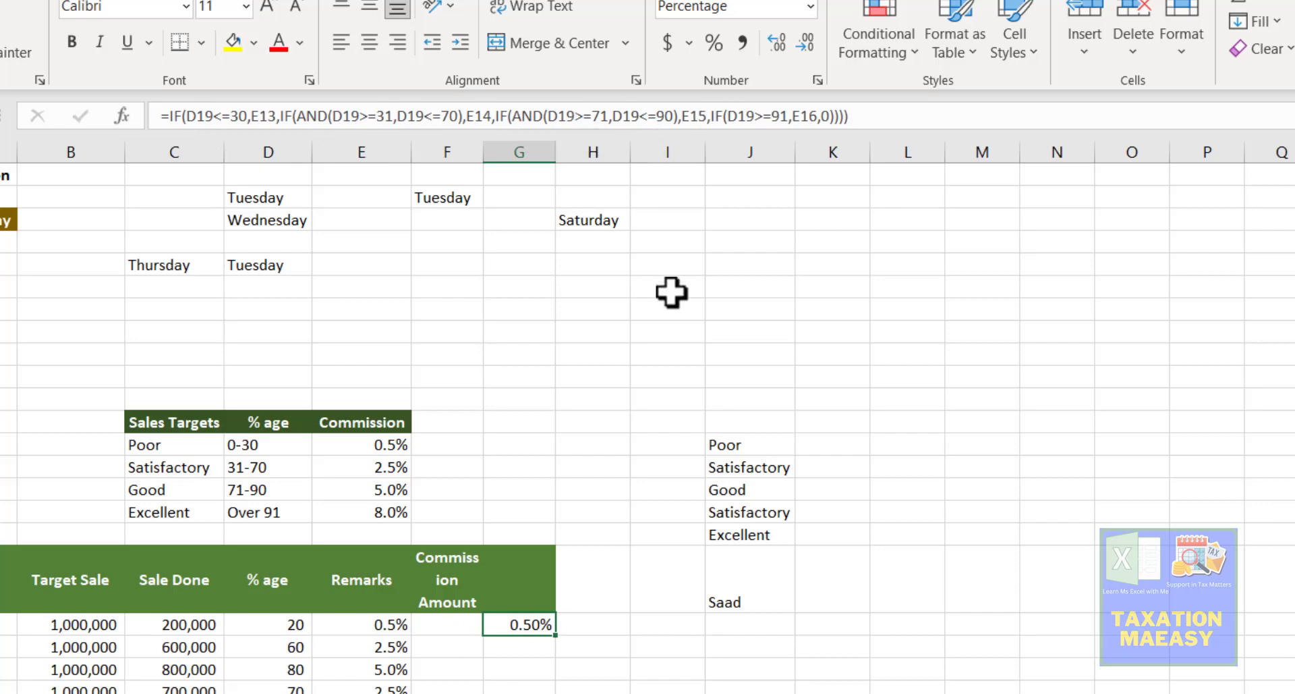
# Reopen G19's formula for editing and make the E13 reference absolute as $E$13.
pyautogui.press('F2')
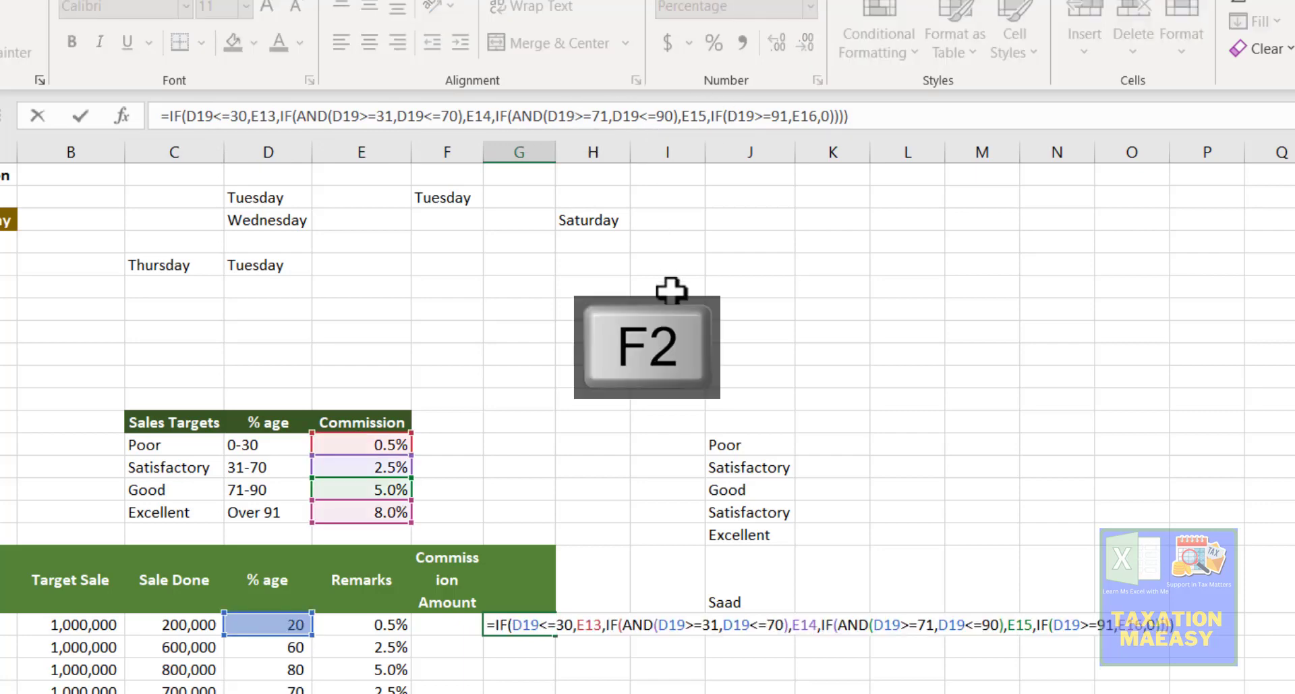
pyautogui.press('Left')
pyautogui.press('Left')
pyautogui.press('Left')
pyautogui.press('Left')
pyautogui.press('Left')
pyautogui.press('Left')
pyautogui.press('Left')
pyautogui.press('Left')
pyautogui.press('Left')
pyautogui.press('Left')
pyautogui.press('Left')
pyautogui.press('Left')
pyautogui.press('Left')
pyautogui.press('Left')
pyautogui.press('Left')
pyautogui.press('Left')
pyautogui.press('Left')
pyautogui.press('Left')
pyautogui.press('Left')
pyautogui.press('Left')
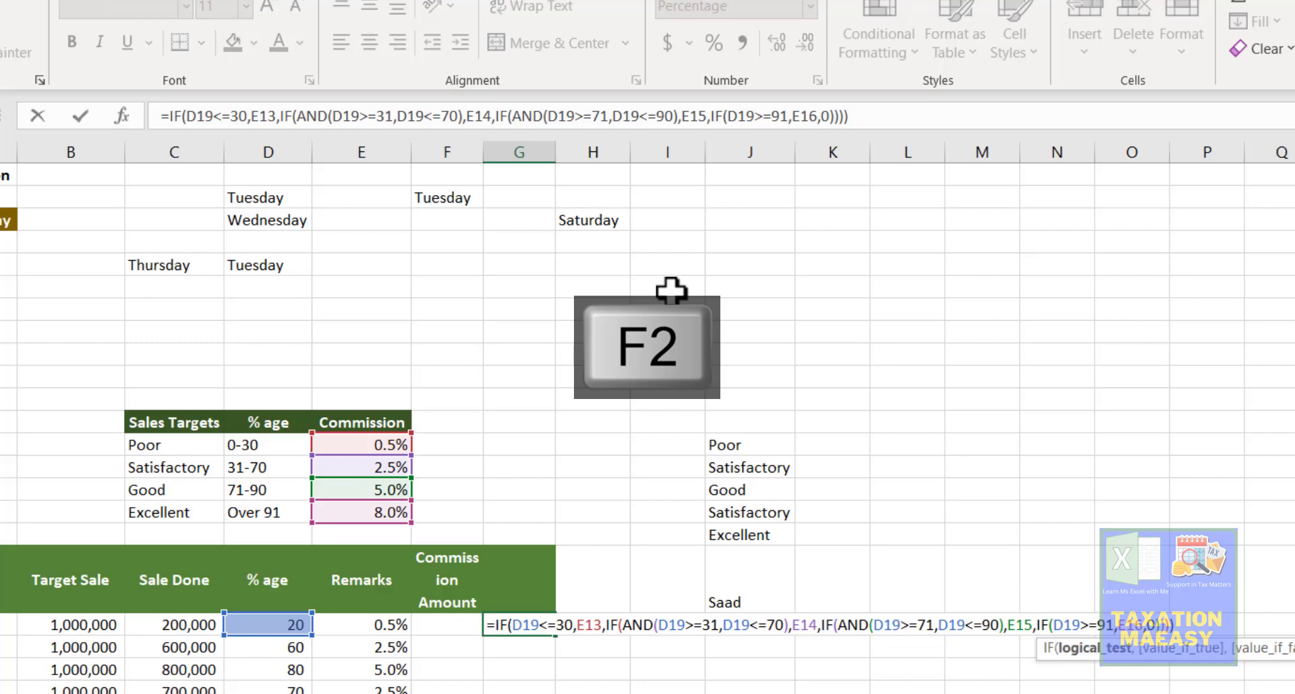
pyautogui.press('Left')
pyautogui.press('Left')
pyautogui.press('Left')
pyautogui.press('Left')
pyautogui.press('Left')
pyautogui.press('Left')
pyautogui.press('Left')
pyautogui.press('Left')
pyautogui.press('Left')
pyautogui.press('Left')
pyautogui.press('Left')
pyautogui.press('Left')
pyautogui.press('Left')
pyautogui.press('Left')
pyautogui.press('Left')
pyautogui.press('Left')
pyautogui.press('Left')
pyautogui.press('Left')
pyautogui.press('Left')
pyautogui.press('Left')
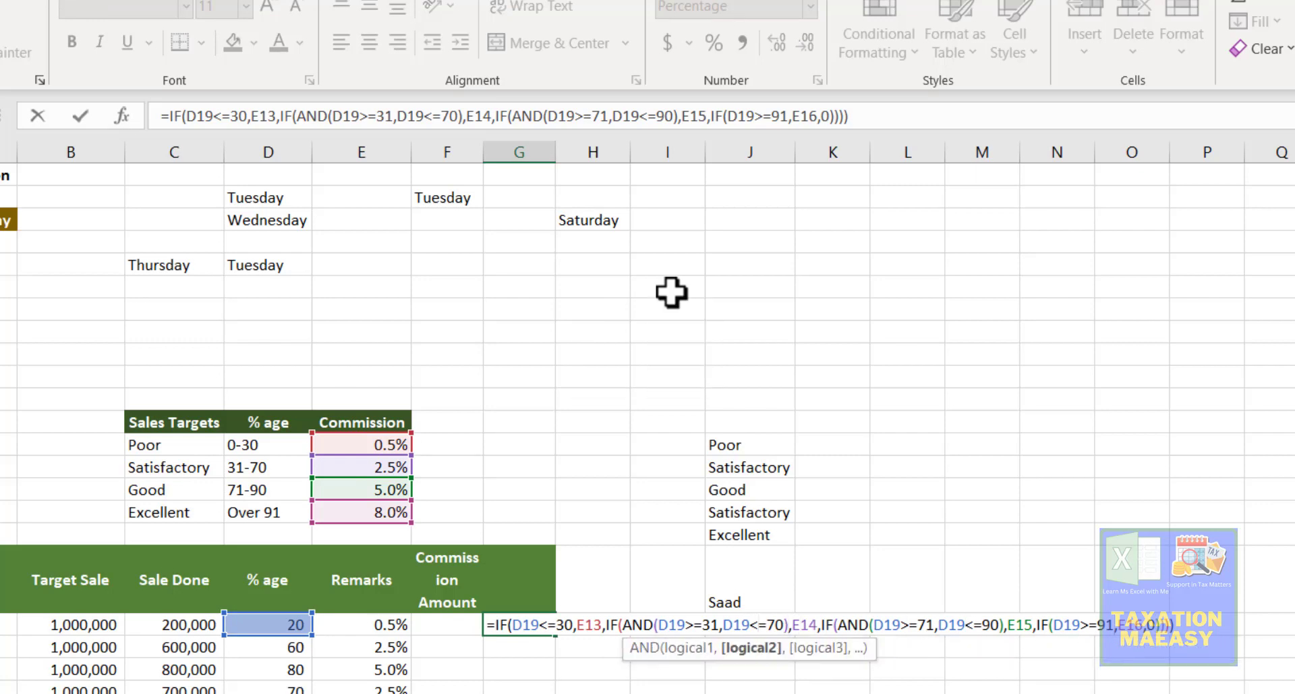
pyautogui.press('Left')
pyautogui.press('Left')
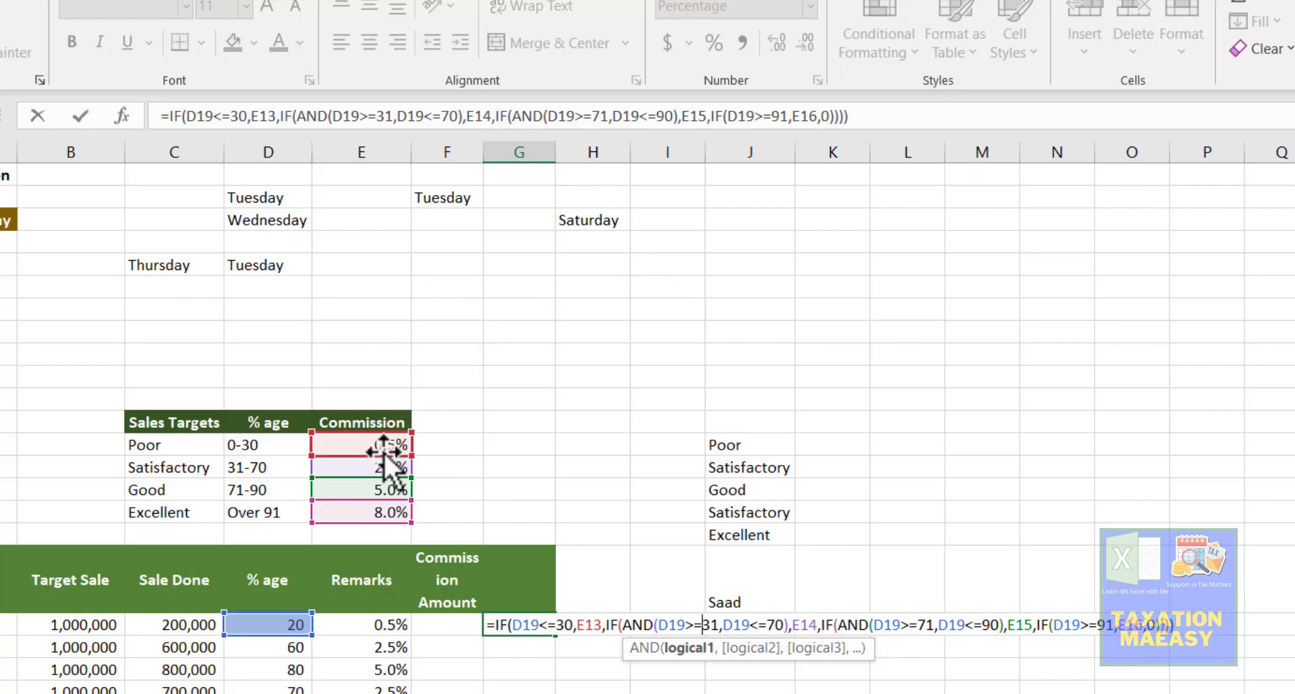
pyautogui.press('Left')
pyautogui.press('Left')
pyautogui.press('Left')
pyautogui.press('Left')
pyautogui.press('Left')
pyautogui.press('Left')
pyautogui.press('Left')
pyautogui.press('Left')
pyautogui.press('Left')
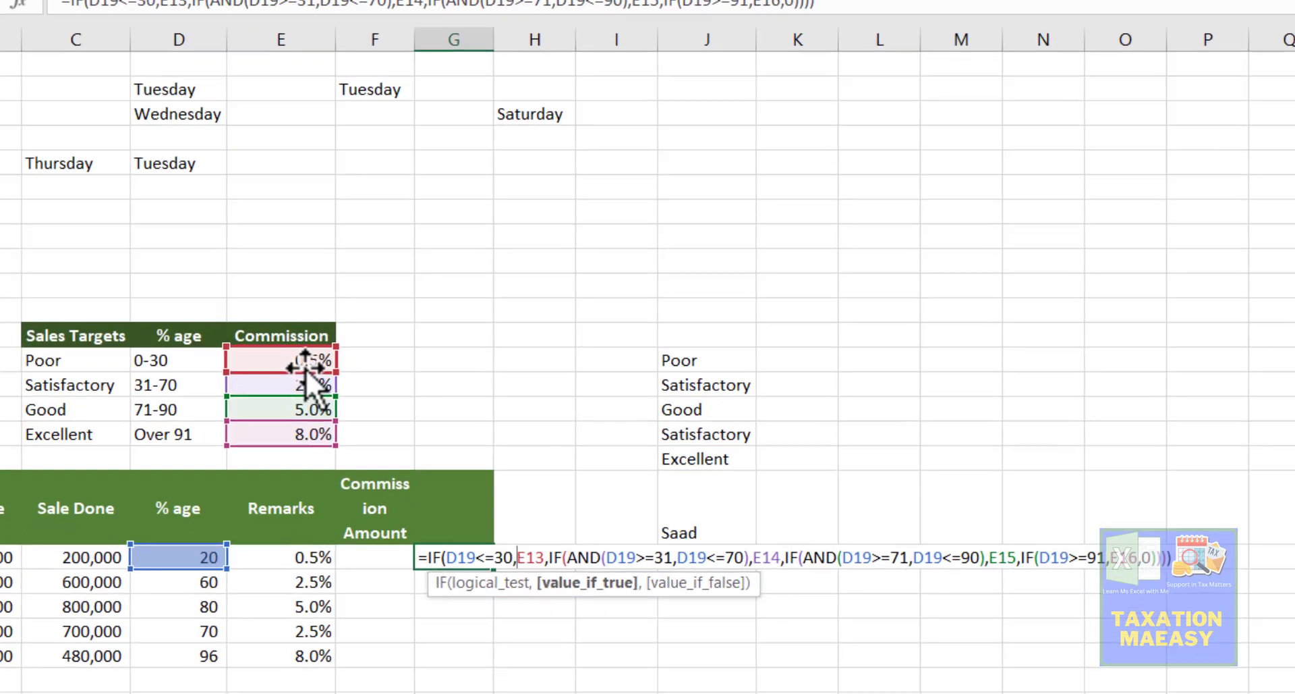
pyautogui.press('F4')
# Make the E14 reference in G19's formula absolute as $E$14.
pyautogui.press('Right')
pyautogui.press('Right')
pyautogui.press('Right')
pyautogui.press('Right')
pyautogui.press('Right')
pyautogui.press('Right')
pyautogui.press('Right')
pyautogui.press('Right')
pyautogui.press('Right')
pyautogui.press('Right')
pyautogui.press('Right')
pyautogui.press('Right')
pyautogui.press('Right')
pyautogui.press('Right')
pyautogui.press('Right')
pyautogui.press('Right')
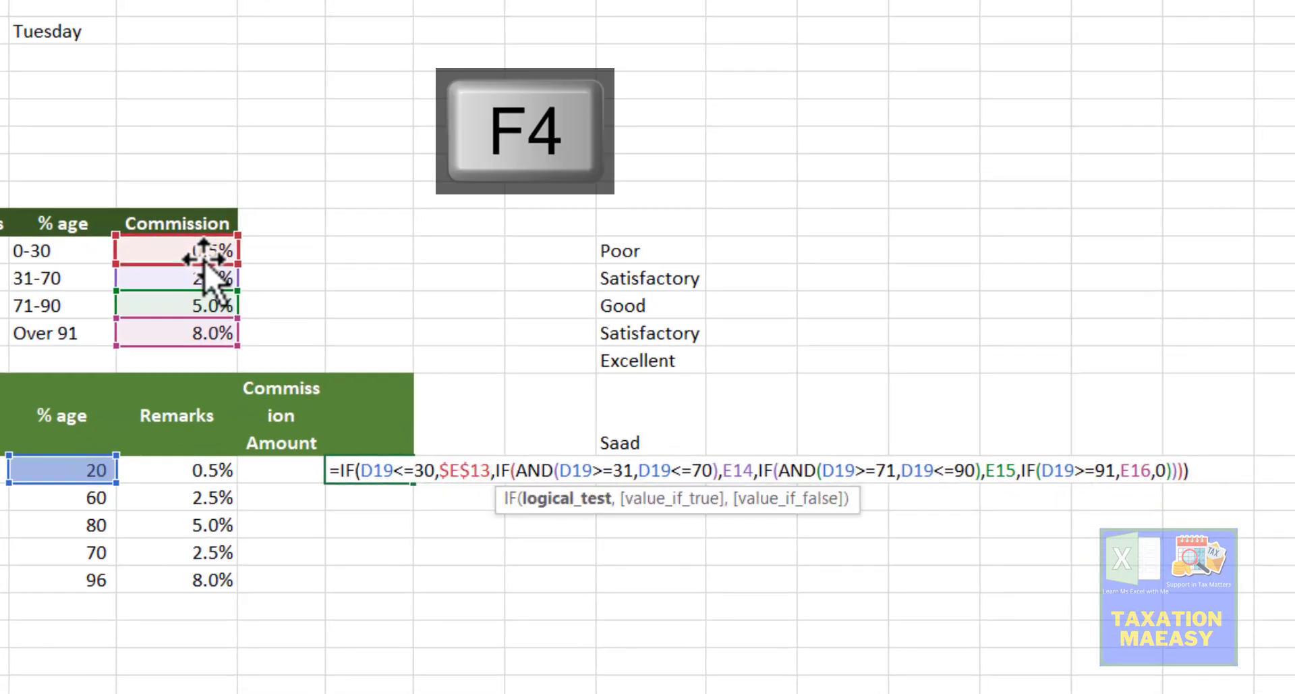
pyautogui.press('Right')
pyautogui.press('Right')
pyautogui.press('Right')
pyautogui.press('Right')
pyautogui.press('Right')
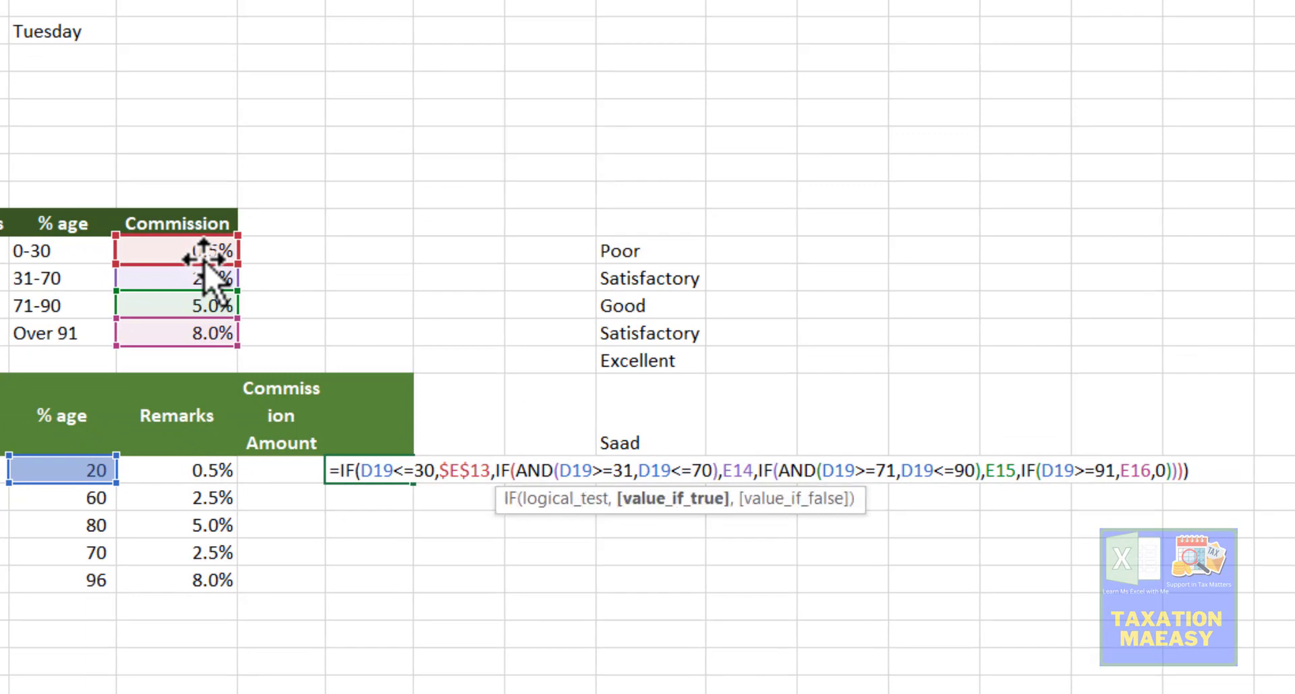
pyautogui.press('F4')
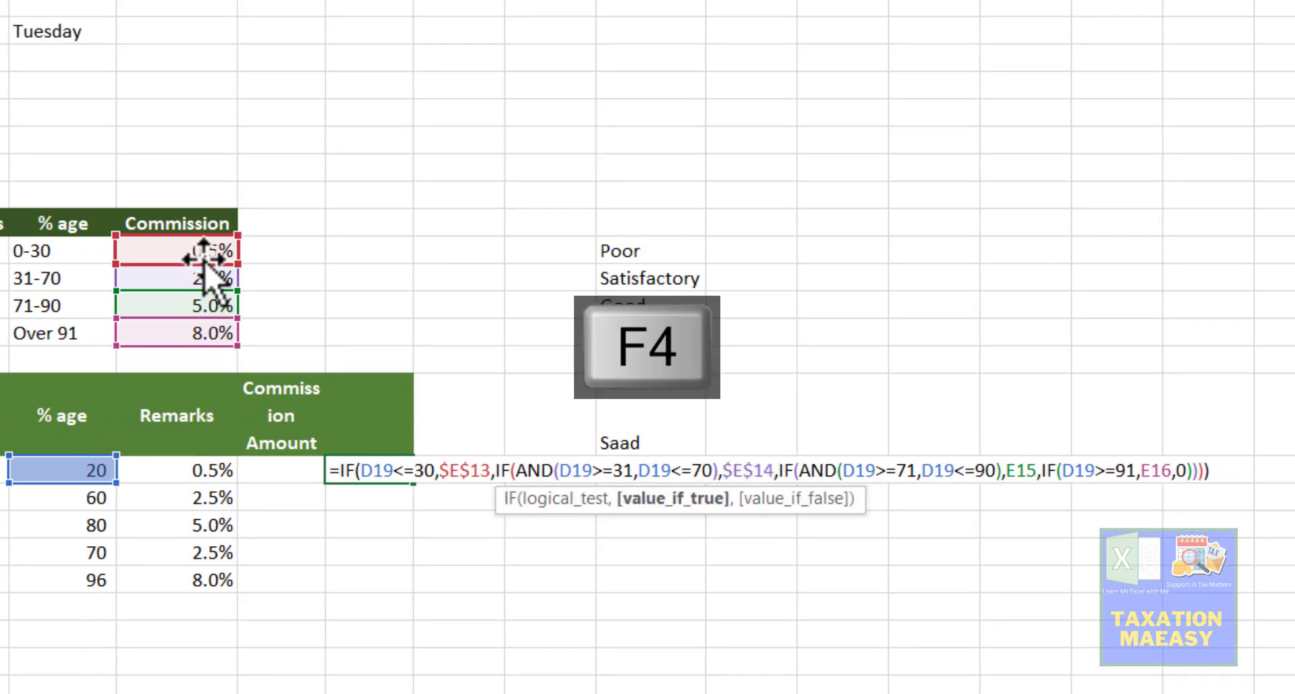
# Make the E15 reference in G19's formula absolute as $E$15.
pyautogui.press('Right')
pyautogui.press('Right')
pyautogui.press('Right')
pyautogui.press('Right')
pyautogui.press('Right')
pyautogui.press('Right')
pyautogui.press('Right')
pyautogui.press('Right')
pyautogui.press('Right')
pyautogui.press('Right')
pyautogui.press('Right')
pyautogui.press('Right')
pyautogui.press('Right')
pyautogui.press('Right')
pyautogui.press('Right')
pyautogui.press('Right')
pyautogui.press('Right')
pyautogui.press('Right')
pyautogui.press('Right')
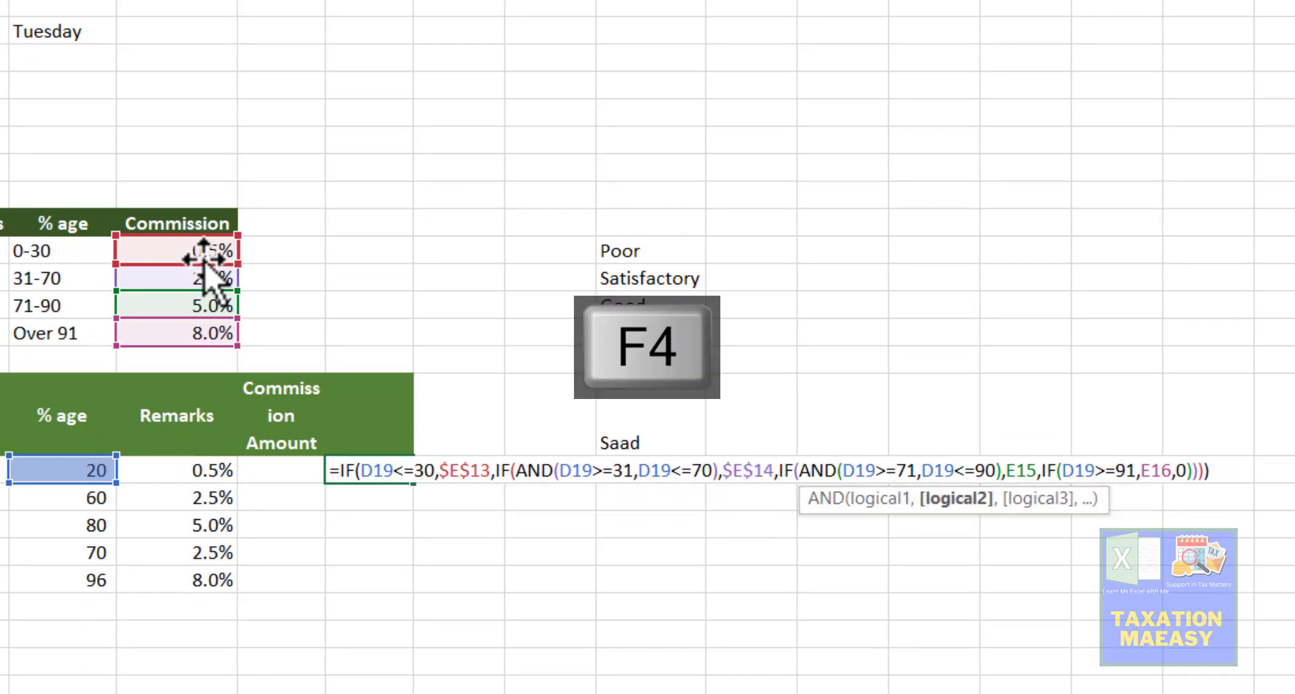
pyautogui.press('Right')
pyautogui.press('Right')
pyautogui.press('Right')
pyautogui.press('Right')
pyautogui.press('Right')
pyautogui.press('Right')
pyautogui.press('Right')
pyautogui.press('Right')
pyautogui.press('F4')
pyautogui.press('Right')
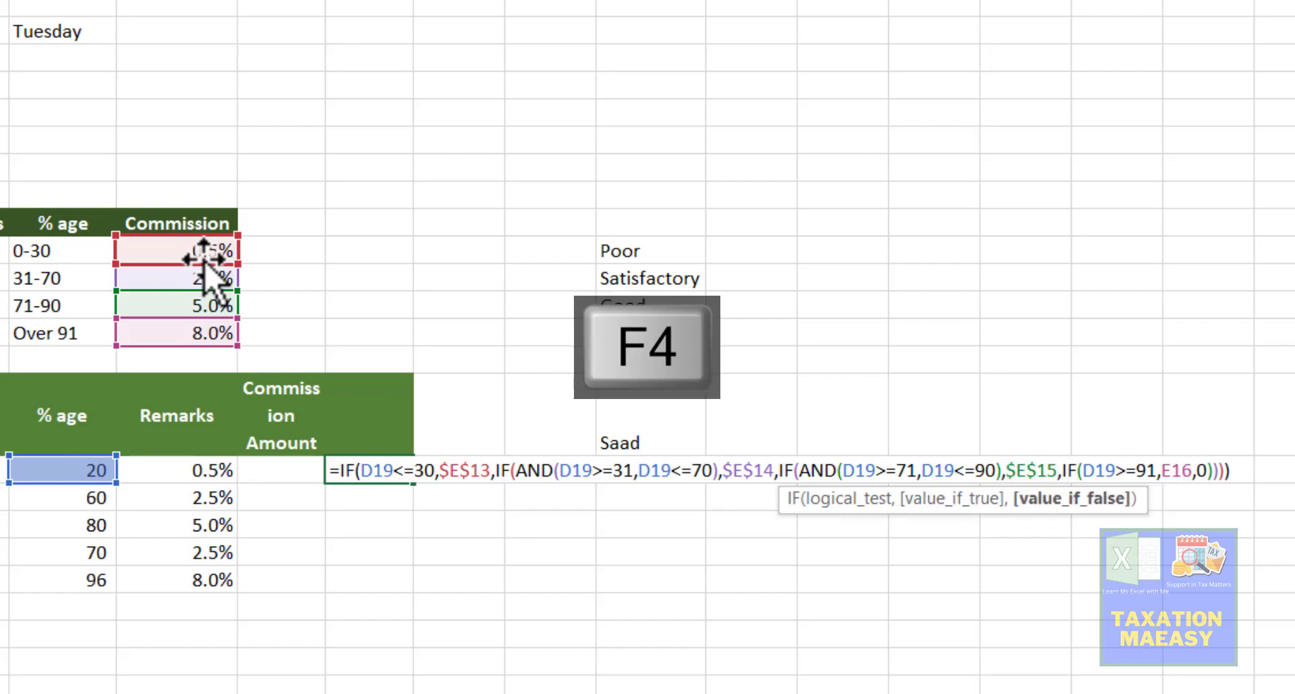
# Make the E16 reference in G19's formula absolute as $E$16 and enter the formula.
pyautogui.press('Right')
pyautogui.press('Right')
pyautogui.press('Right')
pyautogui.press('Right')
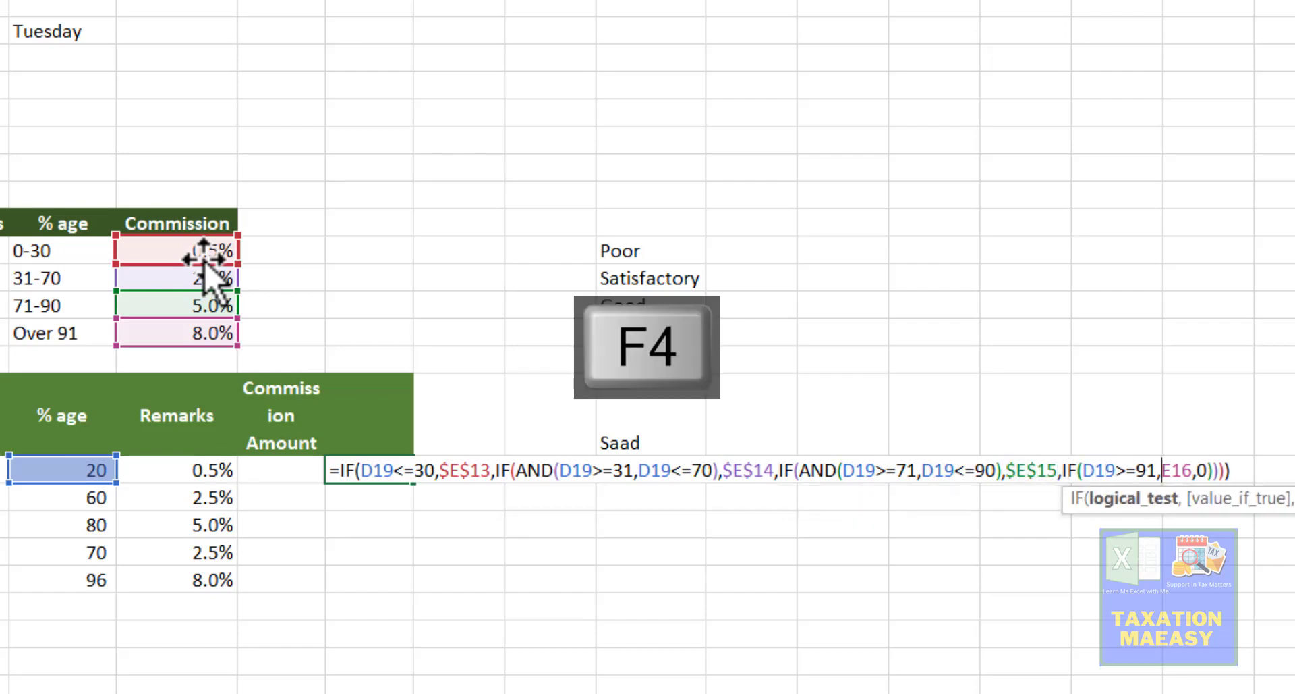
pyautogui.press('Right')
pyautogui.press('F4')
pyautogui.press('Return')
pyautogui.press('Up')
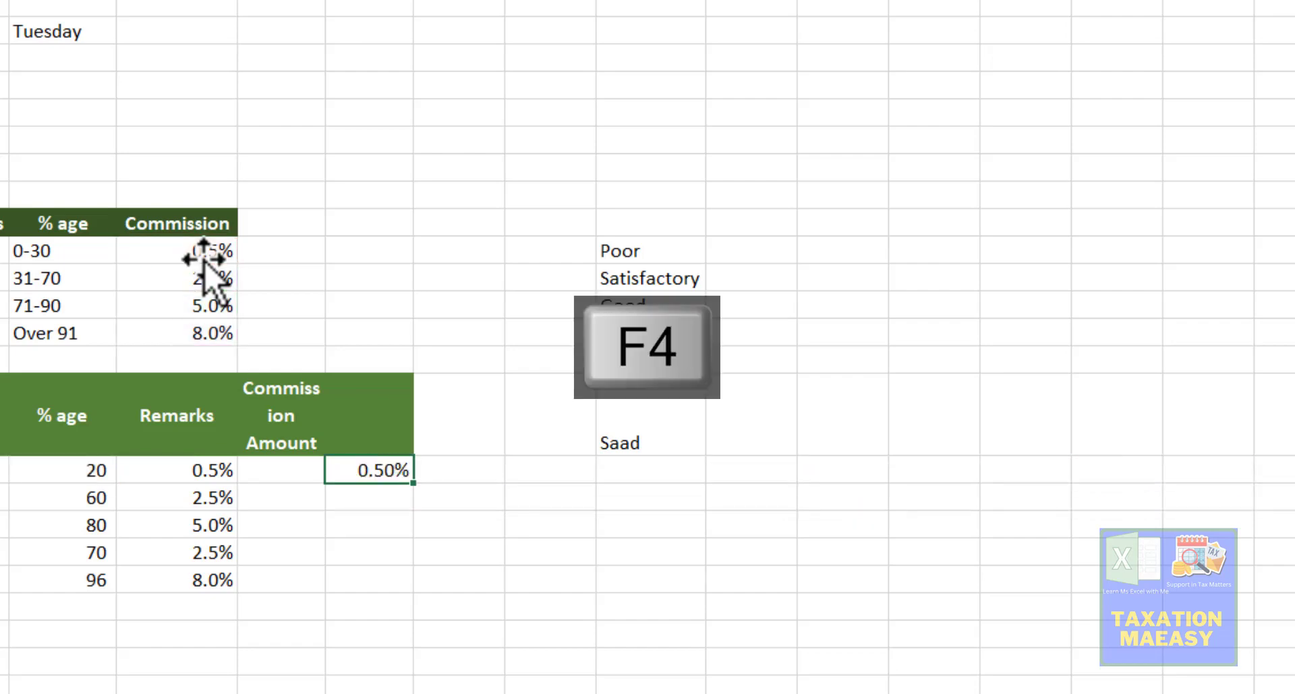
# Copy the G19 formula down to G20:G23 for the remaining agents.
pyautogui.hotkey('ctrl', 'c')
pyautogui.press('Down')
pyautogui.hotkey('shift', 'Down')
pyautogui.hotkey('shift', 'Down')
pyautogui.hotkey('shift', 'Down')
pyautogui.press('Return')
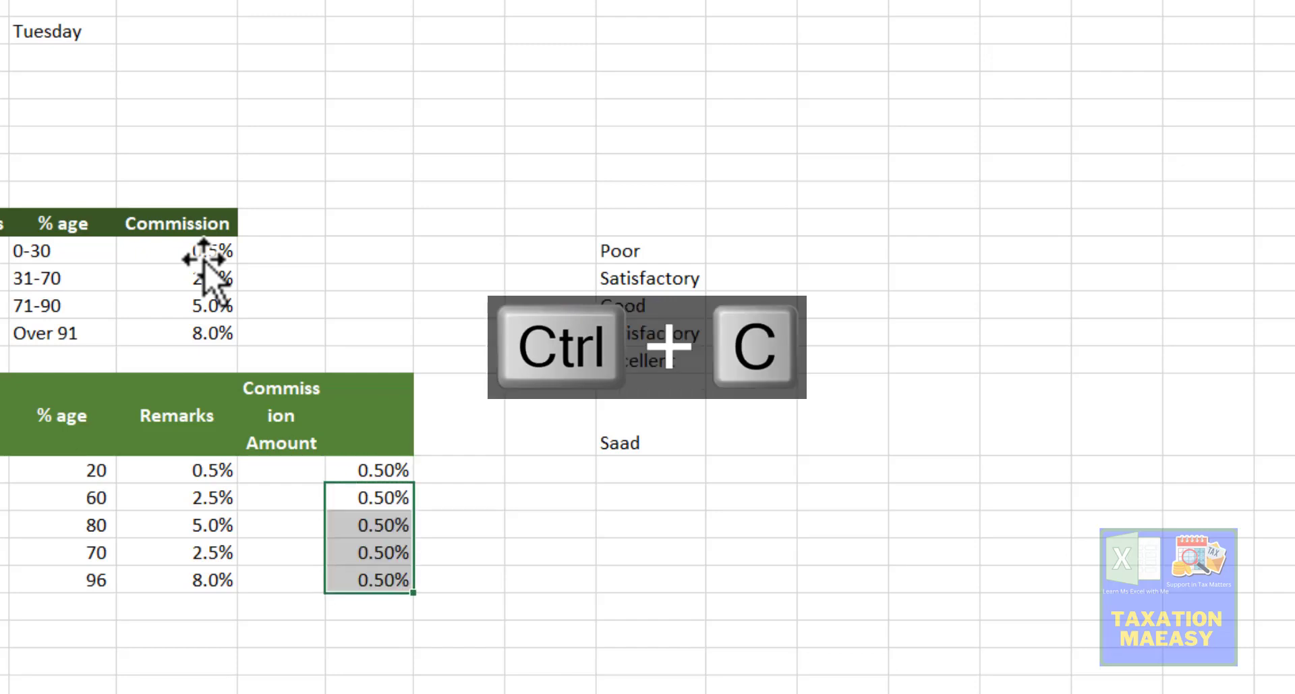
# Compare the nested IF results in G19:G23 with the CHOOSE results in the Remarks column for each agent.
pyautogui.press('Up')
pyautogui.press('Down')
pyautogui.press('Down')
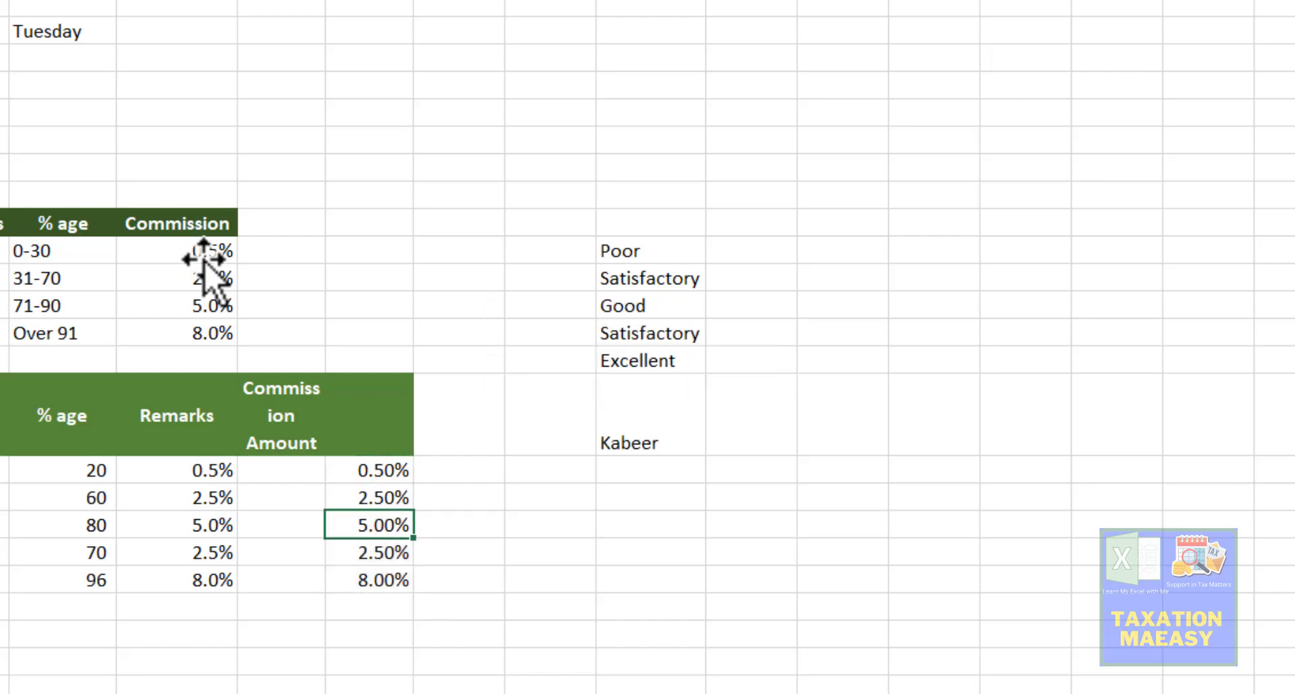
pyautogui.press('Down')
pyautogui.press('Down')
pyautogui.press('Left')
pyautogui.press('Left')
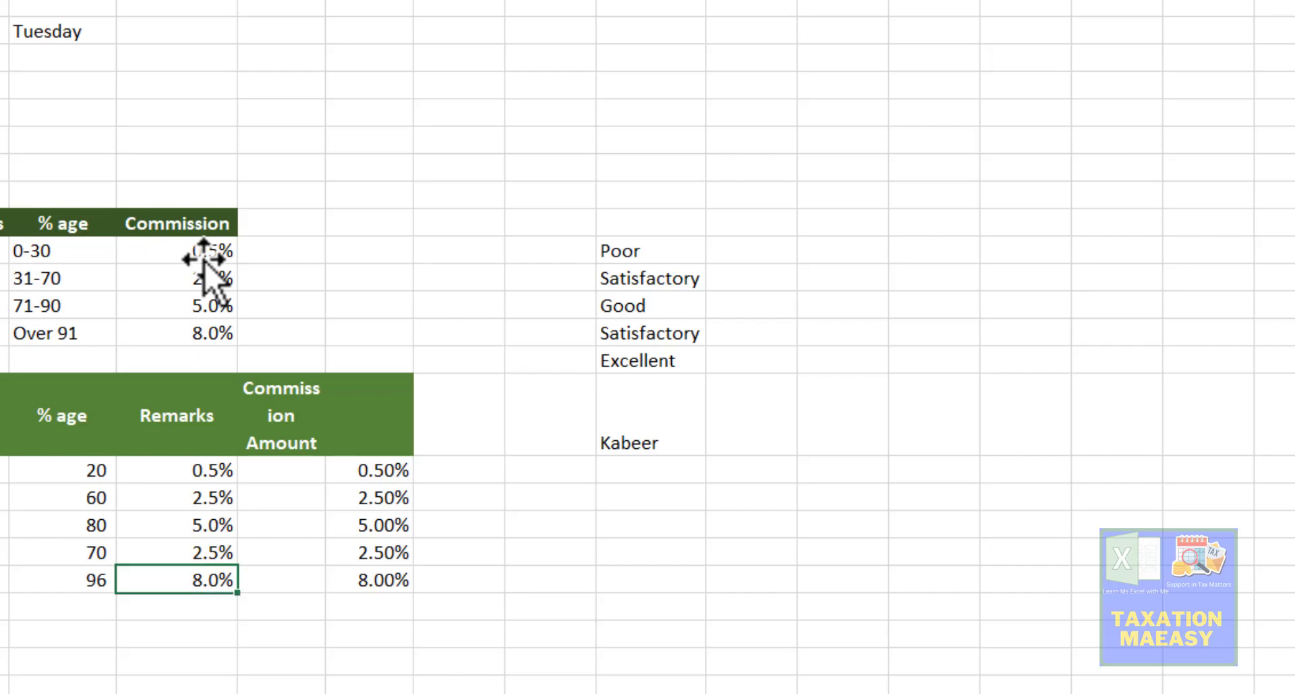
pyautogui.press('Up')
pyautogui.press('Up')
pyautogui.press('Up')
pyautogui.press('Up')
pyautogui.press('Right')
pyautogui.press('Left')
# Clear the nested IF formulas from G19:G23.
pyautogui.press('Right')
pyautogui.press('Right')
pyautogui.hotkey('shift', 'Down')
pyautogui.hotkey('shift', 'Down')
pyautogui.hotkey('shift', 'Down')
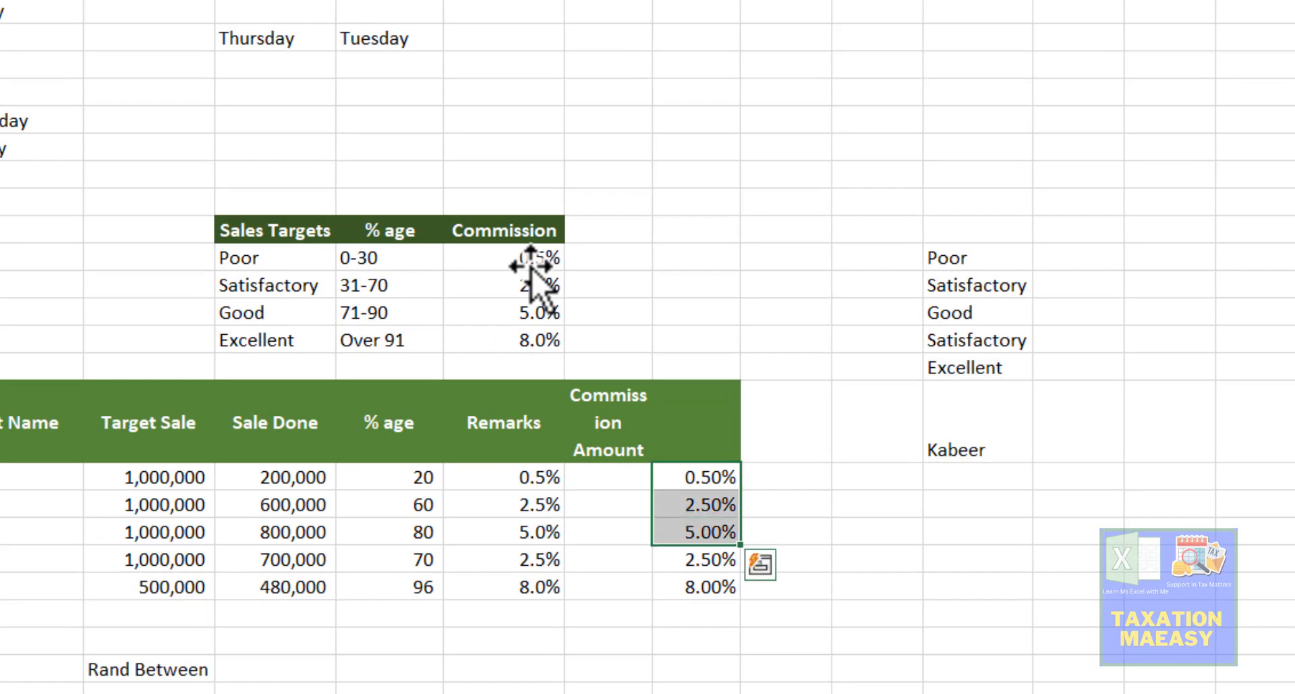
pyautogui.hotkey('shift', 'Down')
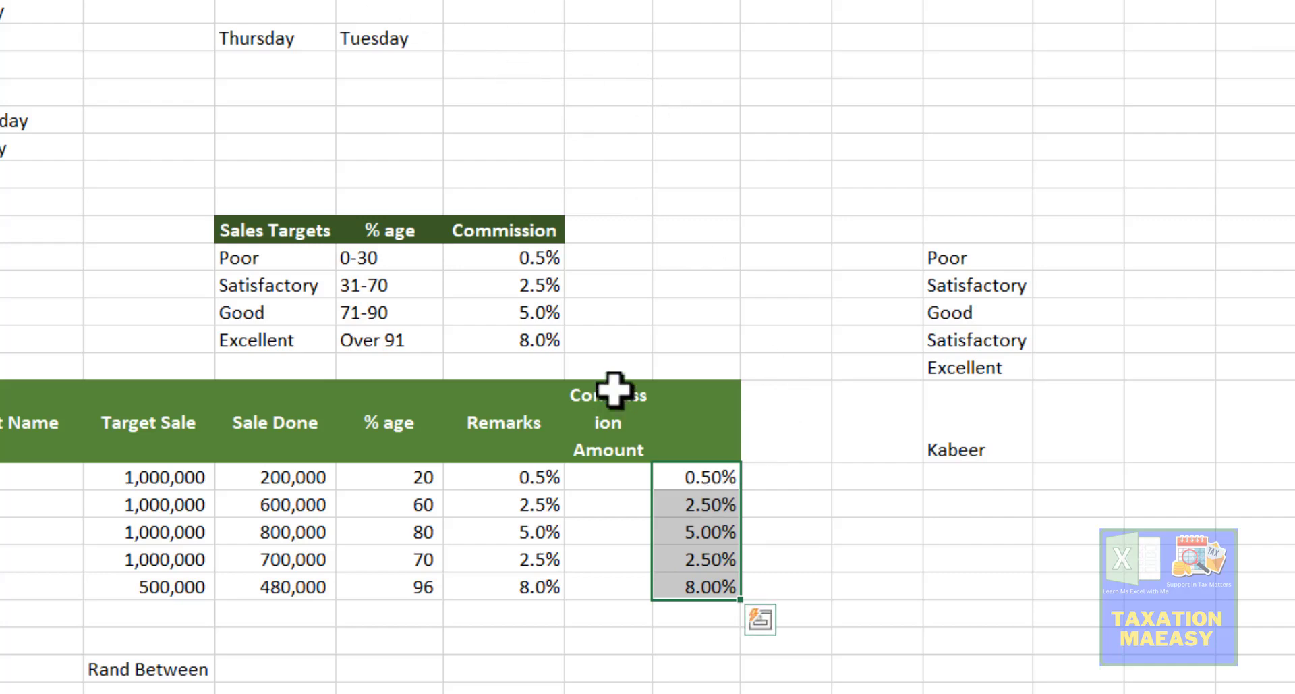
pyautogui.press('Delete')
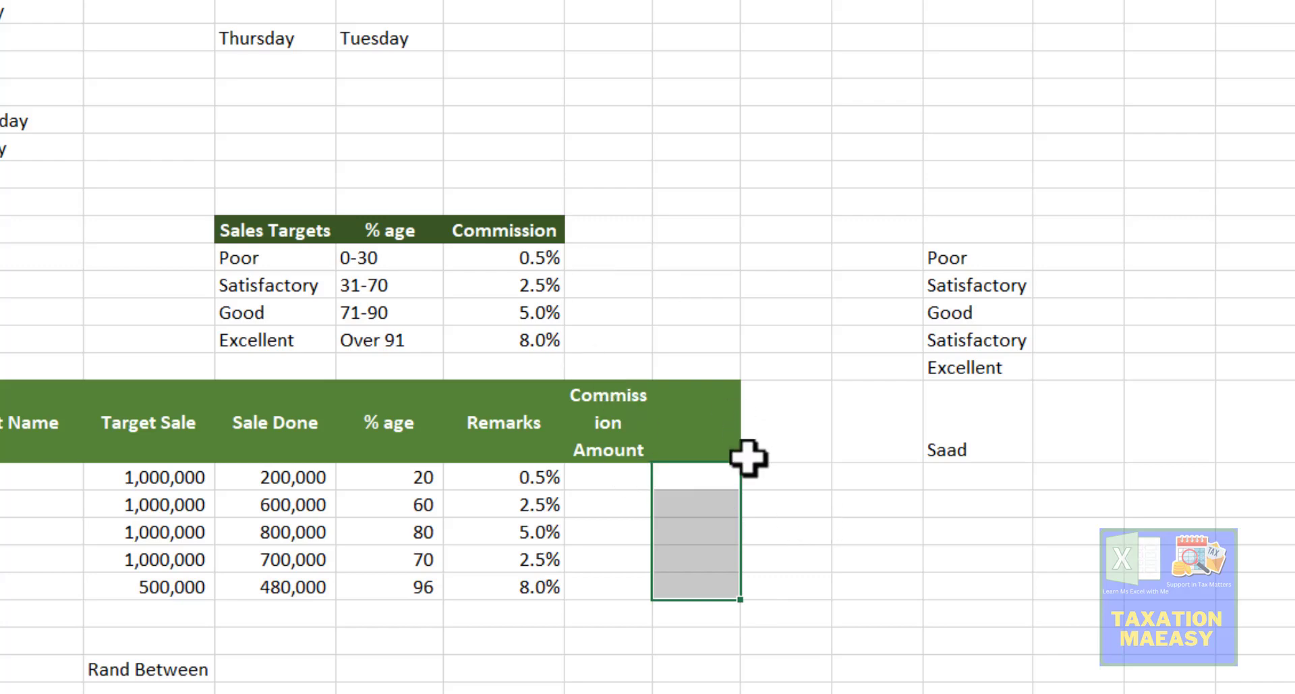
# Review the Sales Targets ratings and their percentage bands against the agent's percentage in D19.
pyautogui.click(617, 481)
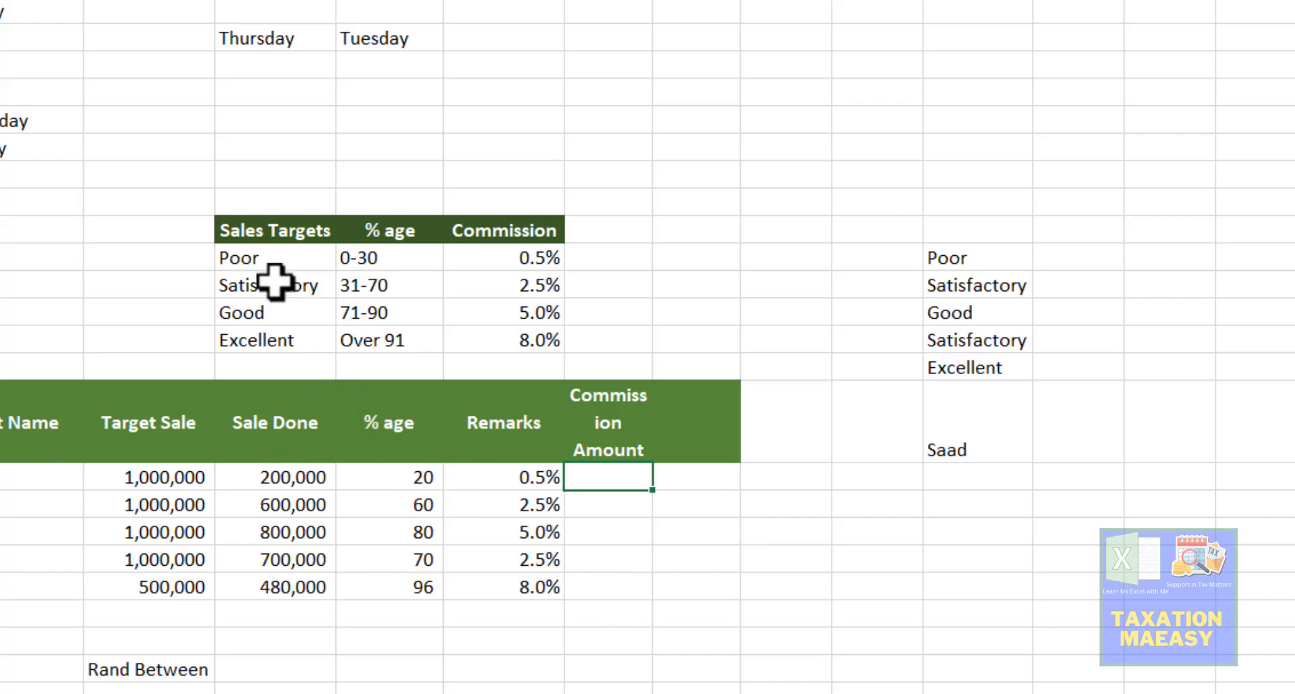
pyautogui.click(422, 479)
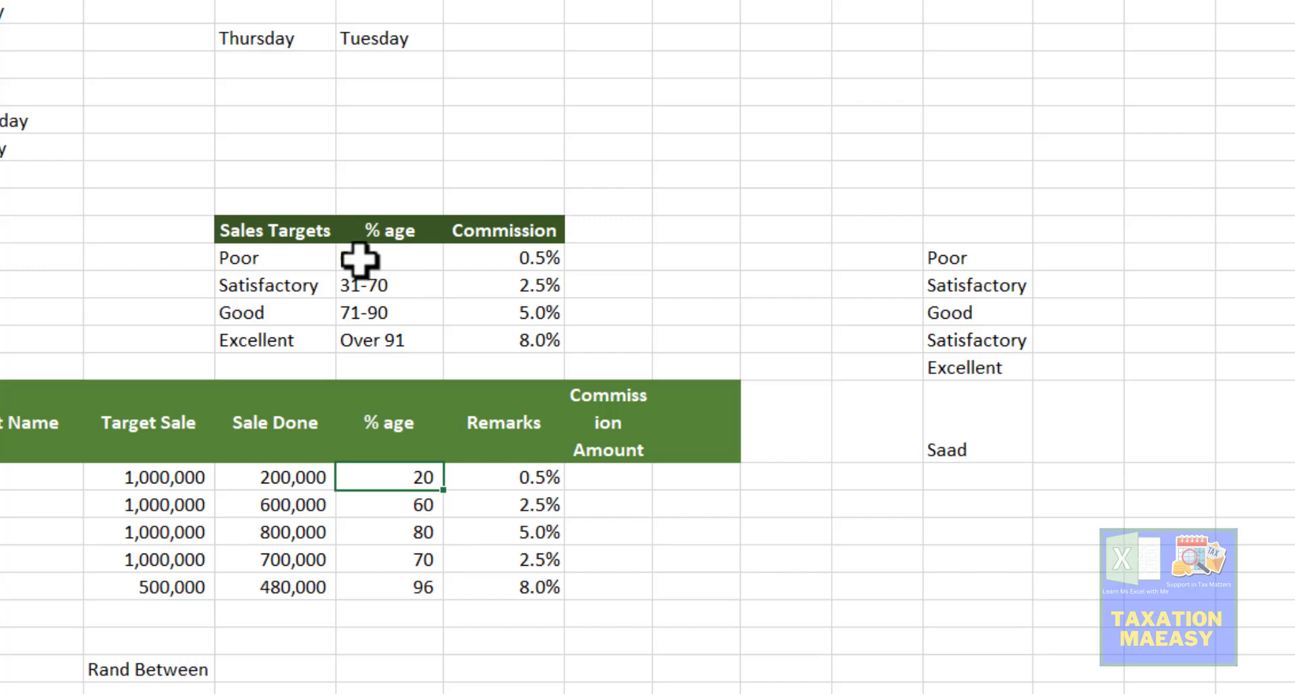
pyautogui.click(611, 480)
pyautogui.click(302, 293)
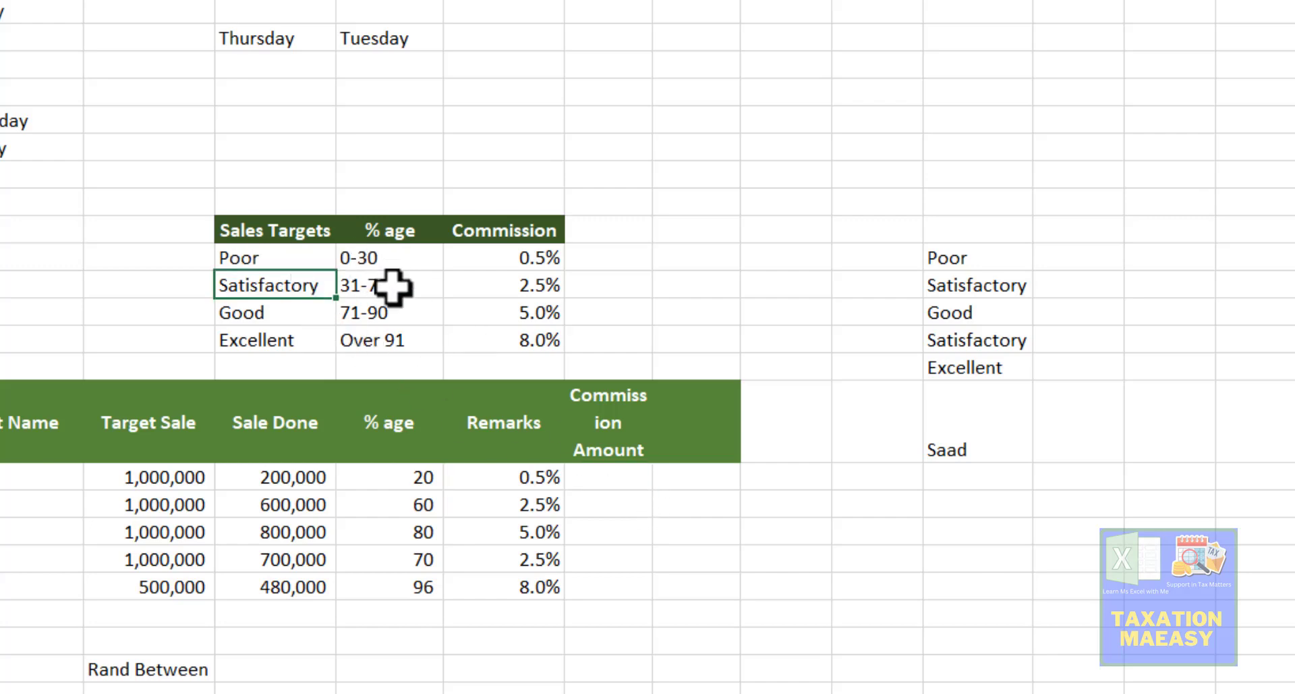
pyautogui.click(398, 286)
pyautogui.click(243, 291)
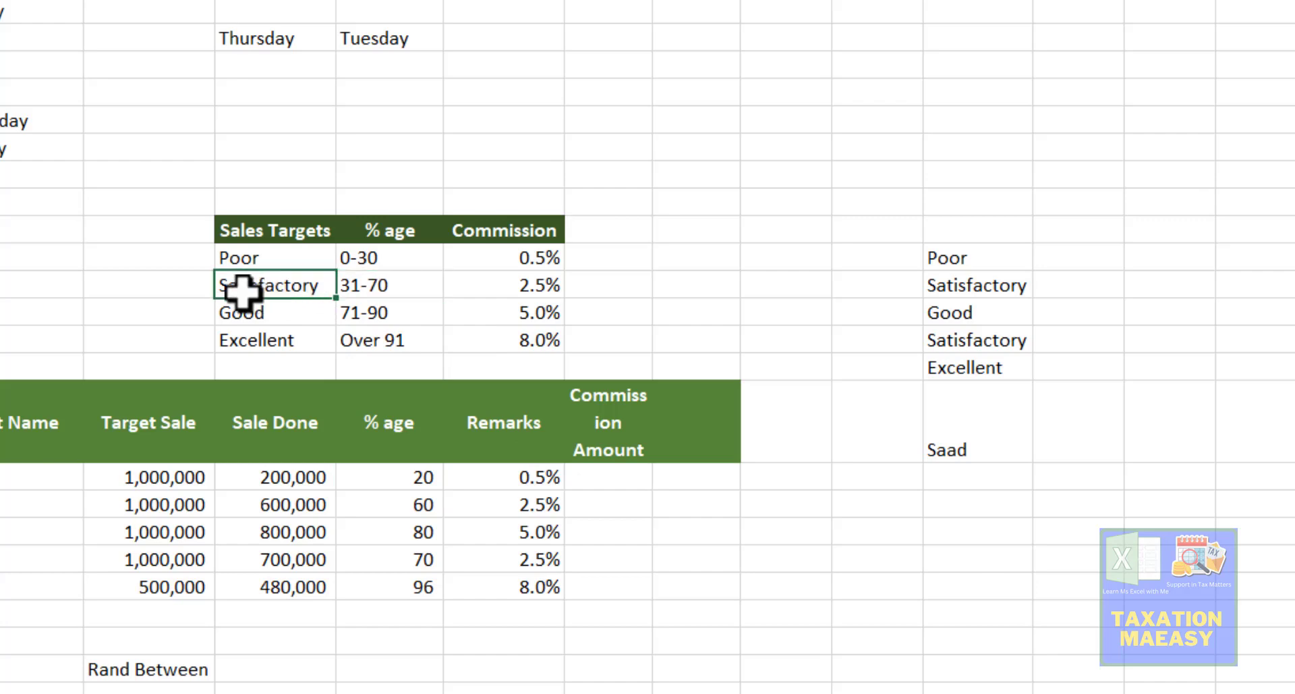
pyautogui.click(370, 314)
pyautogui.click(277, 312)
pyautogui.click(404, 339)
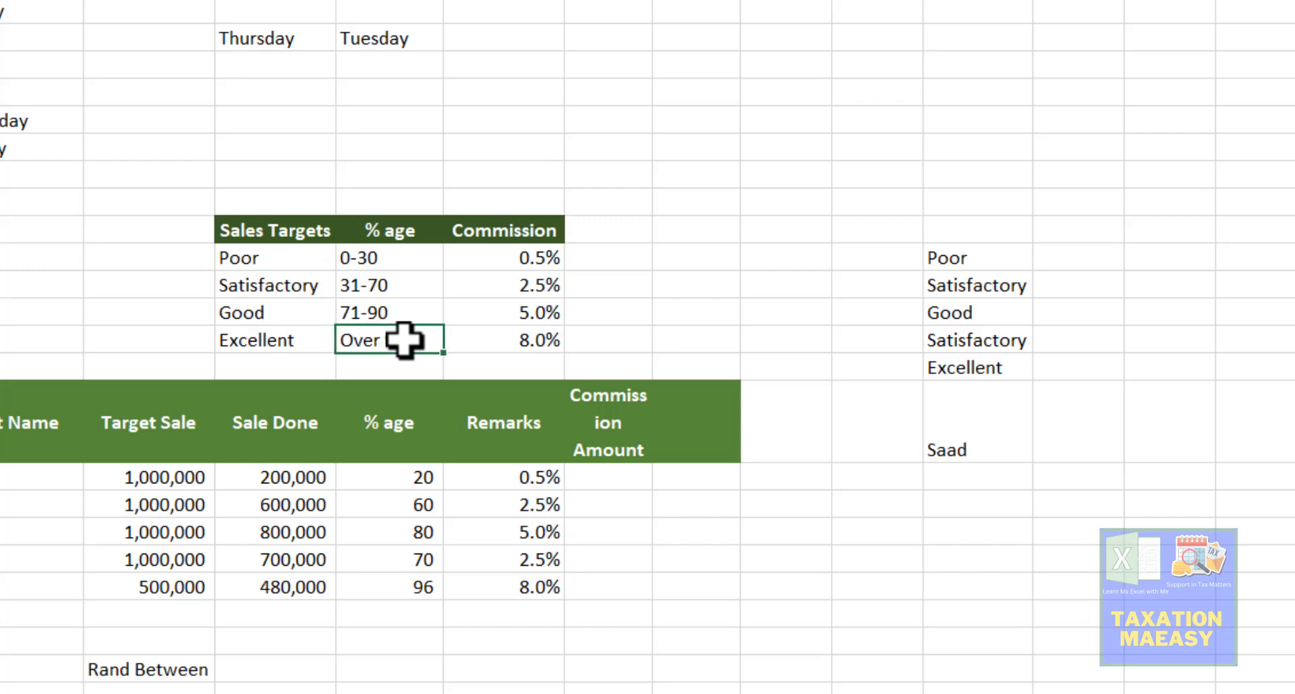
pyautogui.click(255, 347)
pyautogui.click(593, 495)
# Examine the CHOOSE formula in E19, highlighting its absolute commission references.
pyautogui.click(542, 477)
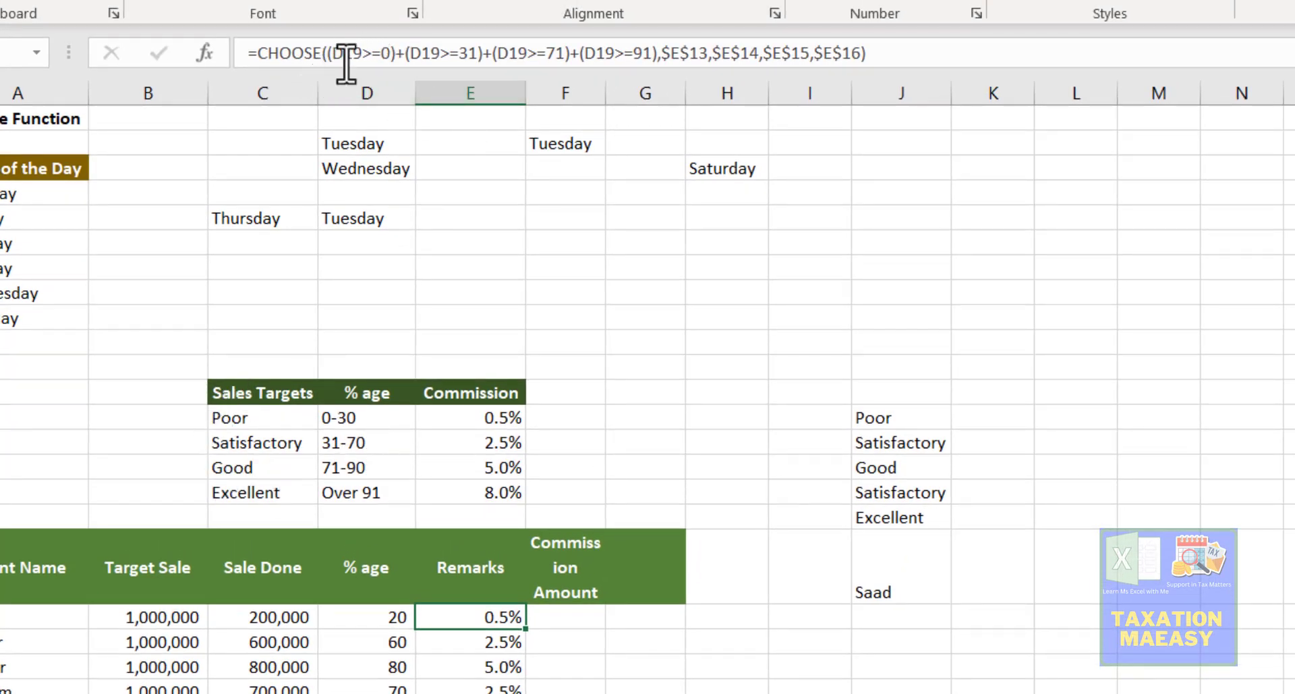
pyautogui.moveTo(334, 53); pyautogui.dragTo(836, 53)
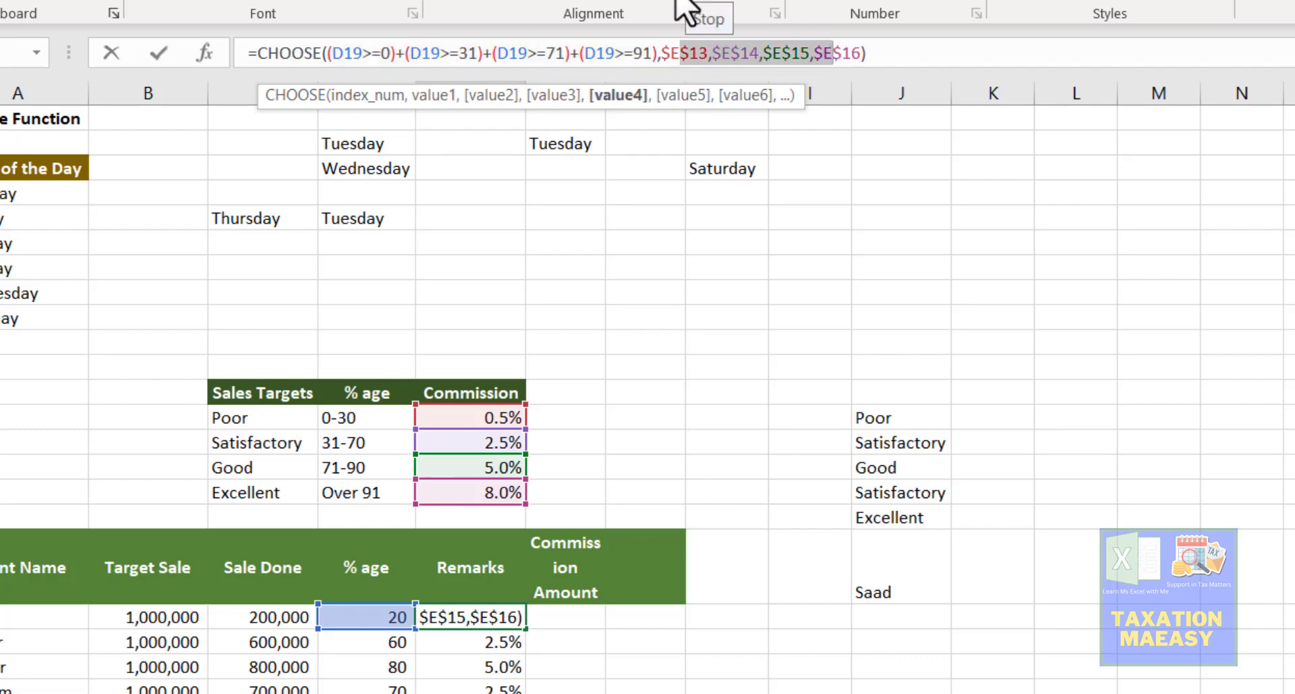